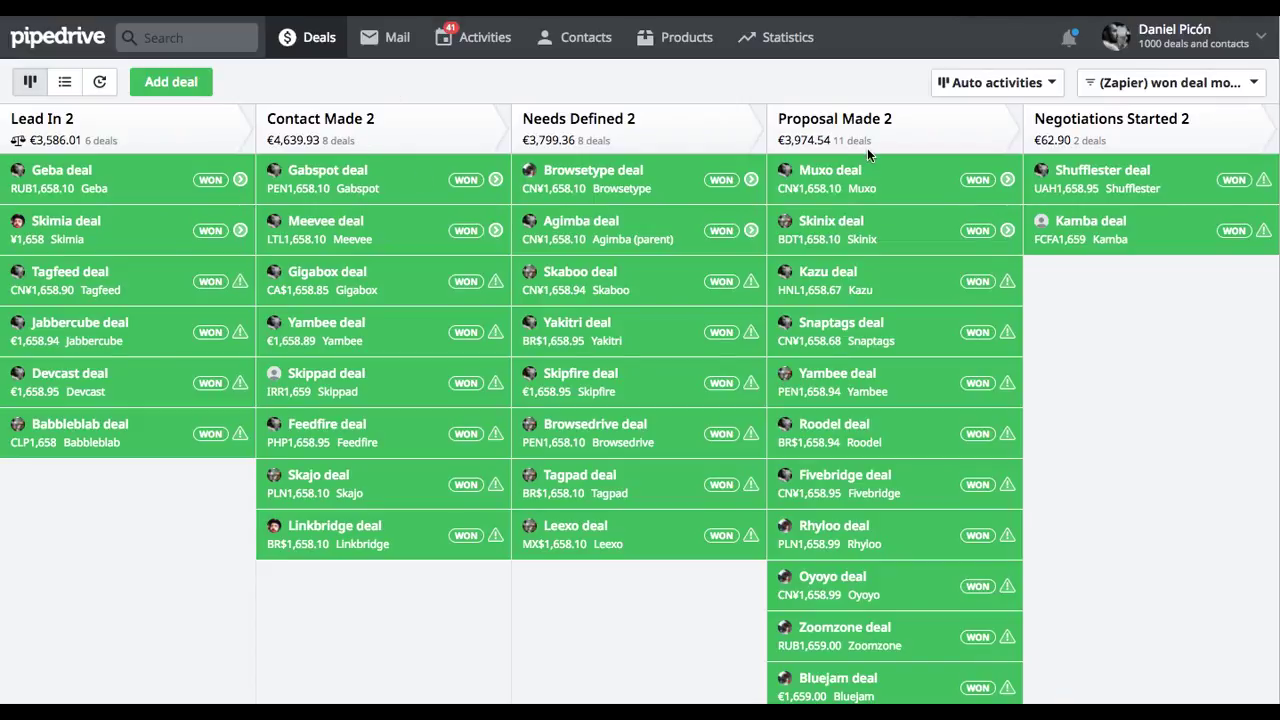
# Check the available pipelines, and review and save the "(Zapier) won deal move pipeline" filter with deal status Won
pyautogui.click(1052, 84)
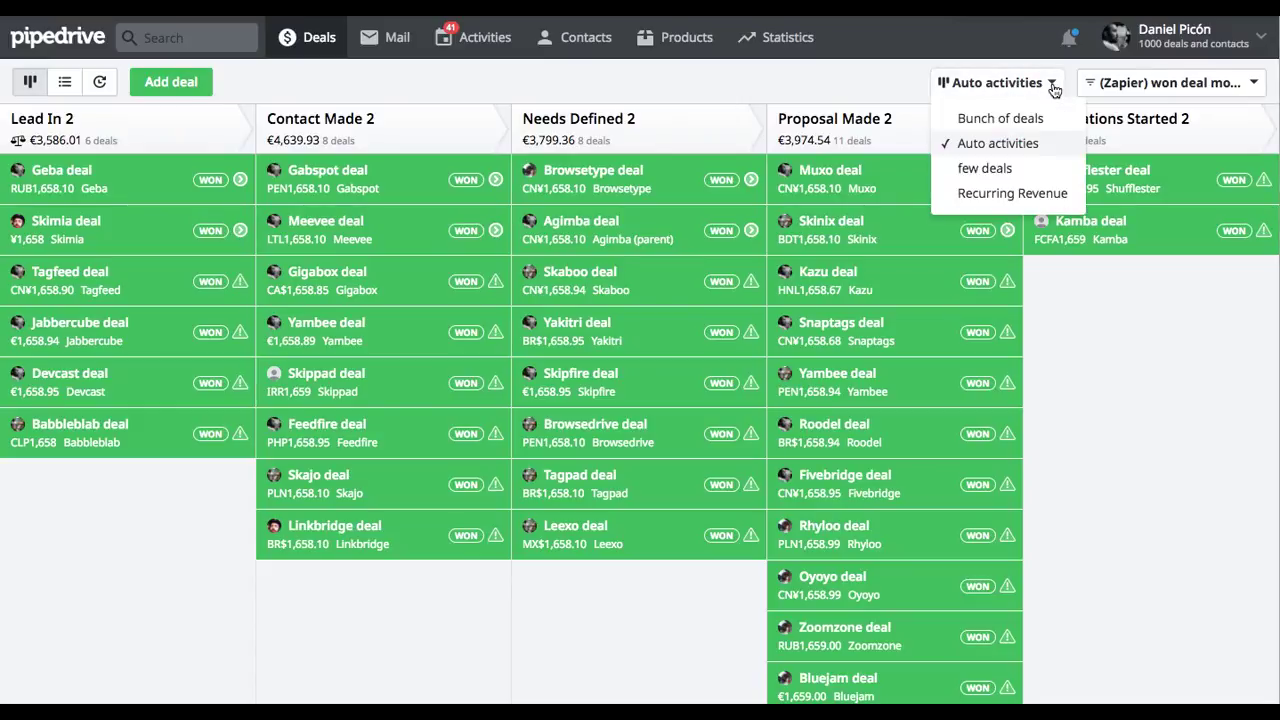
pyautogui.click(887, 89)
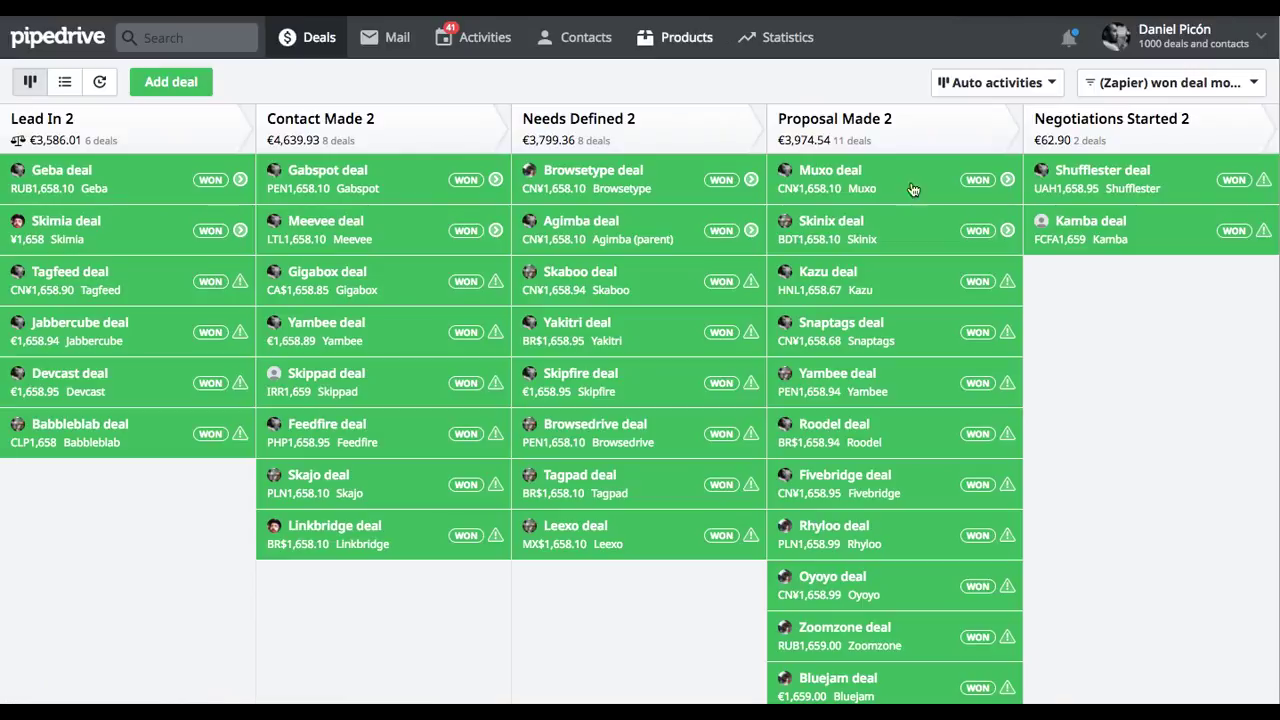
pyautogui.click(1172, 88)
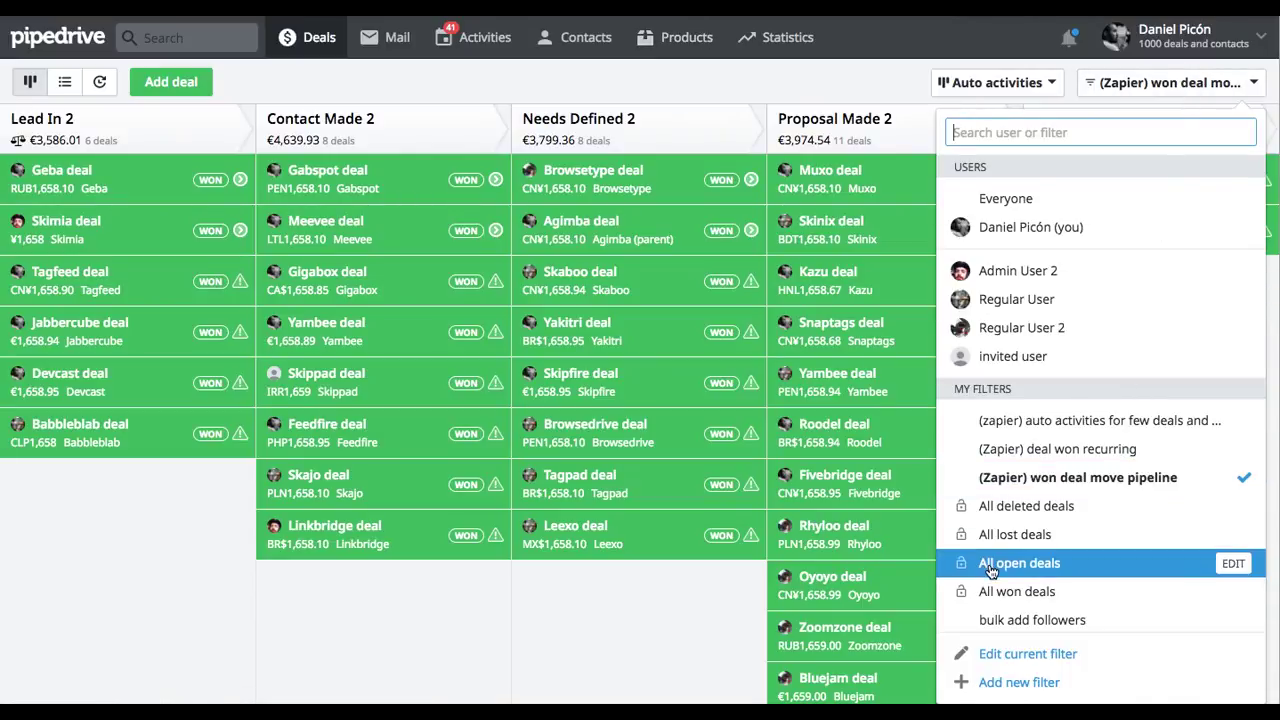
pyautogui.click(1236, 477)
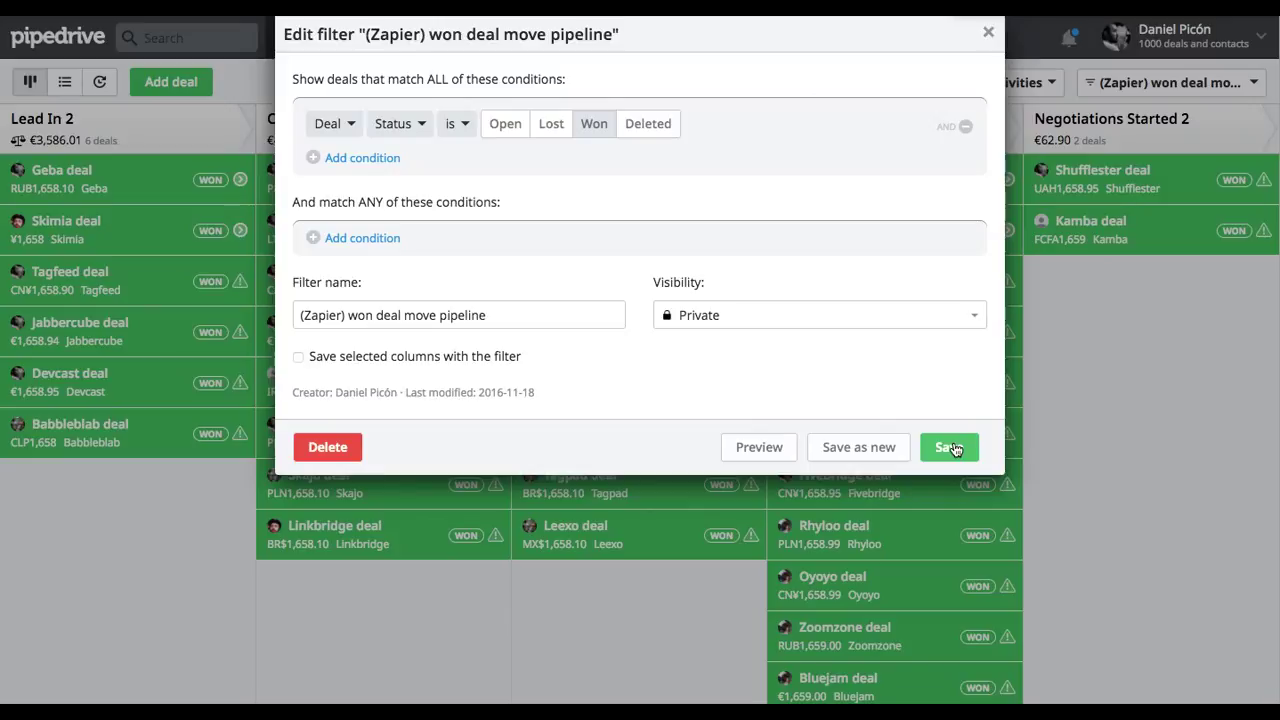
pyautogui.click(950, 448)
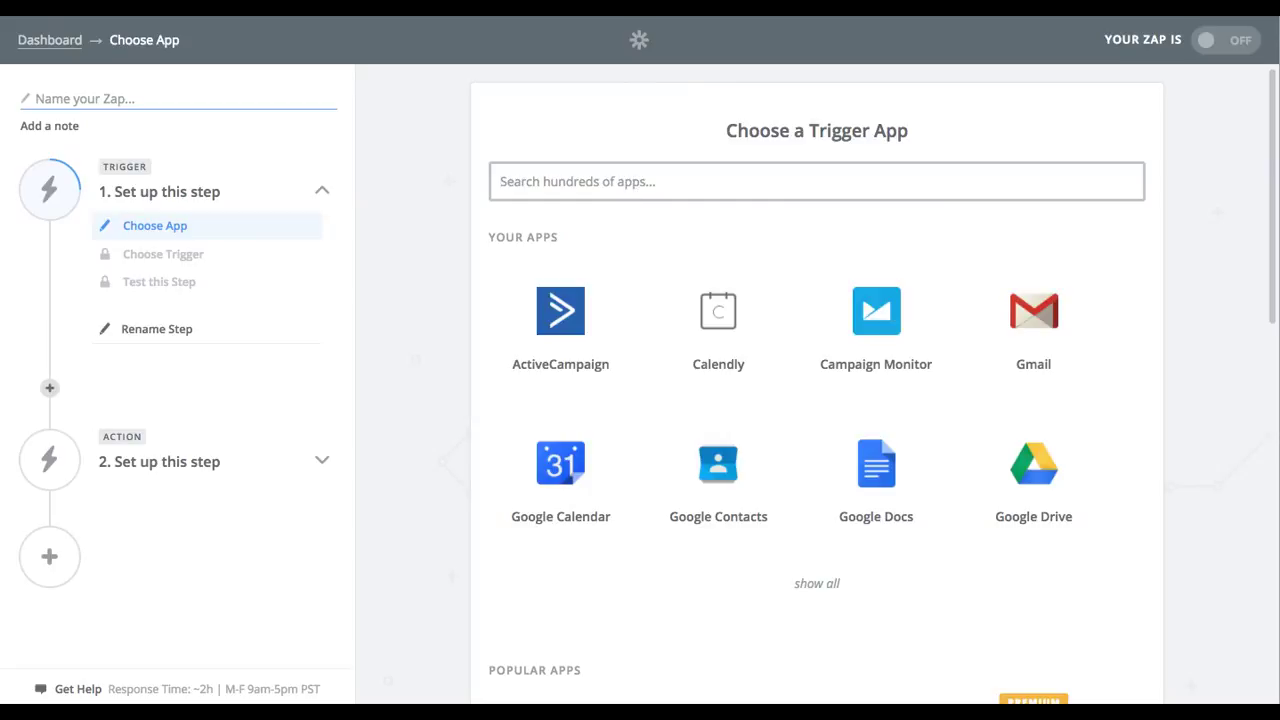
# In Zapier, set Pipedrive as the Zap's trigger app and save New Deal as the trigger
pyautogui.write('pipedr')
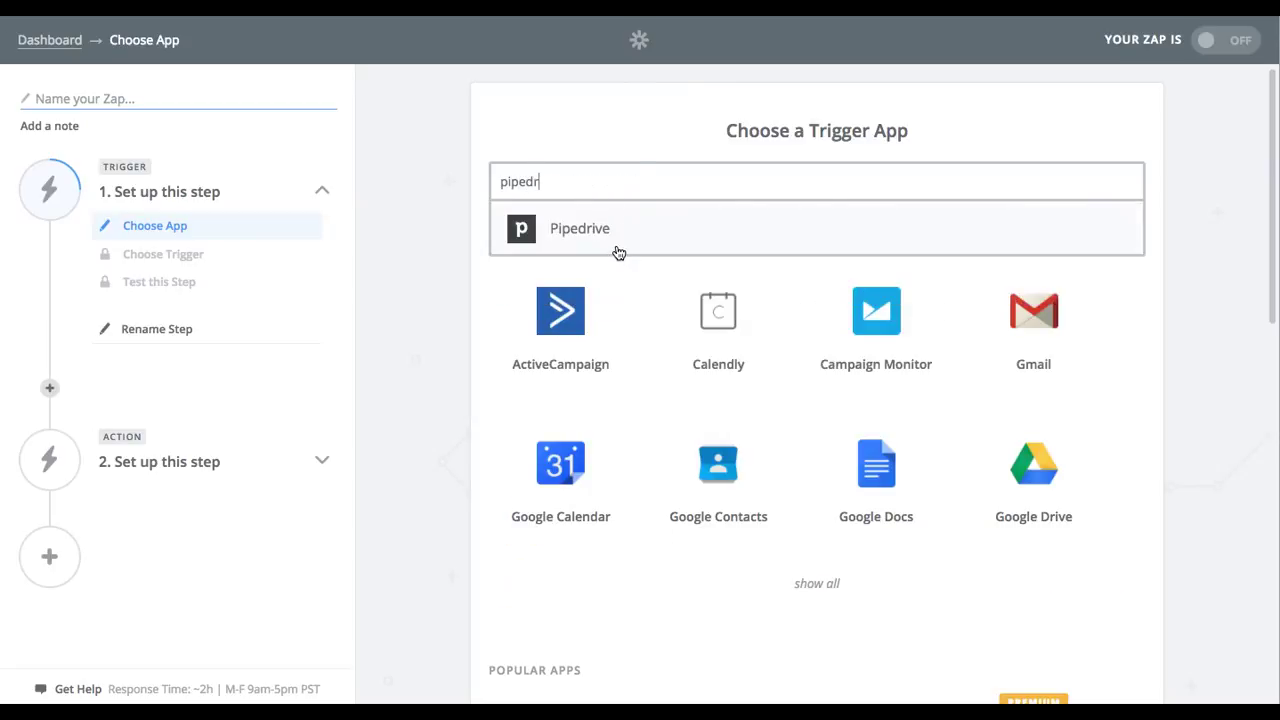
pyautogui.click(618, 250)
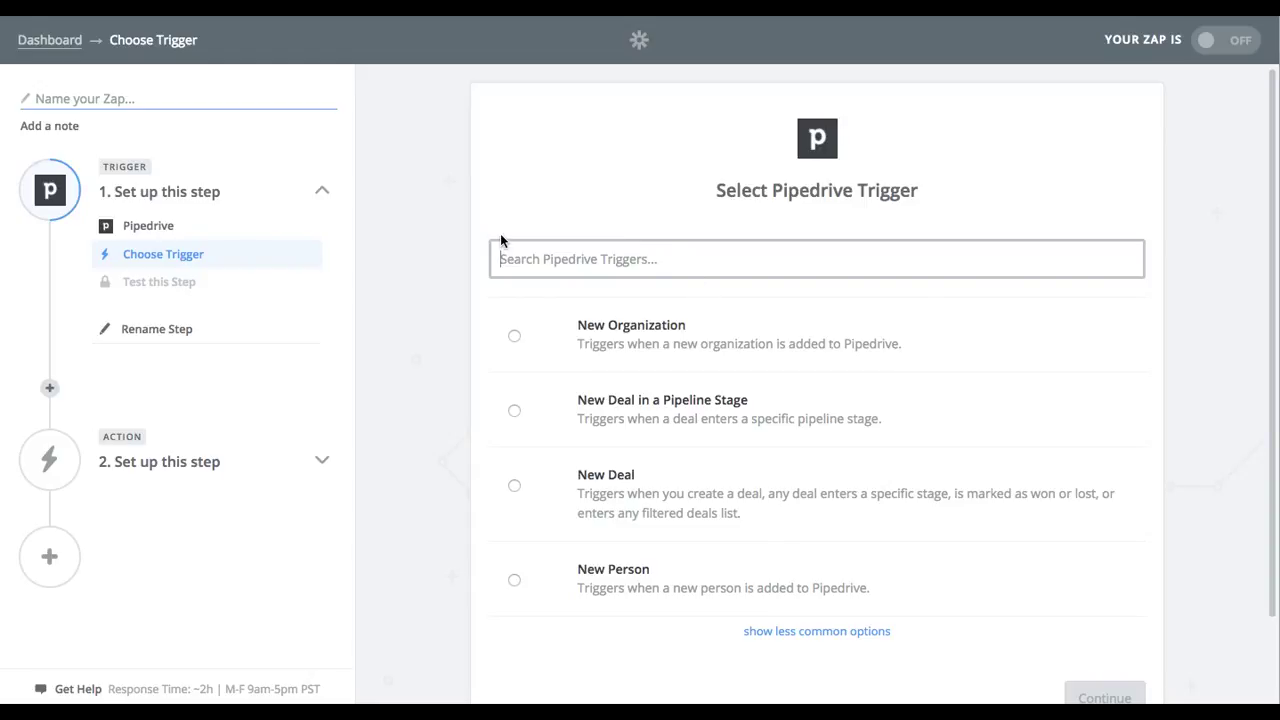
pyautogui.click(166, 228)
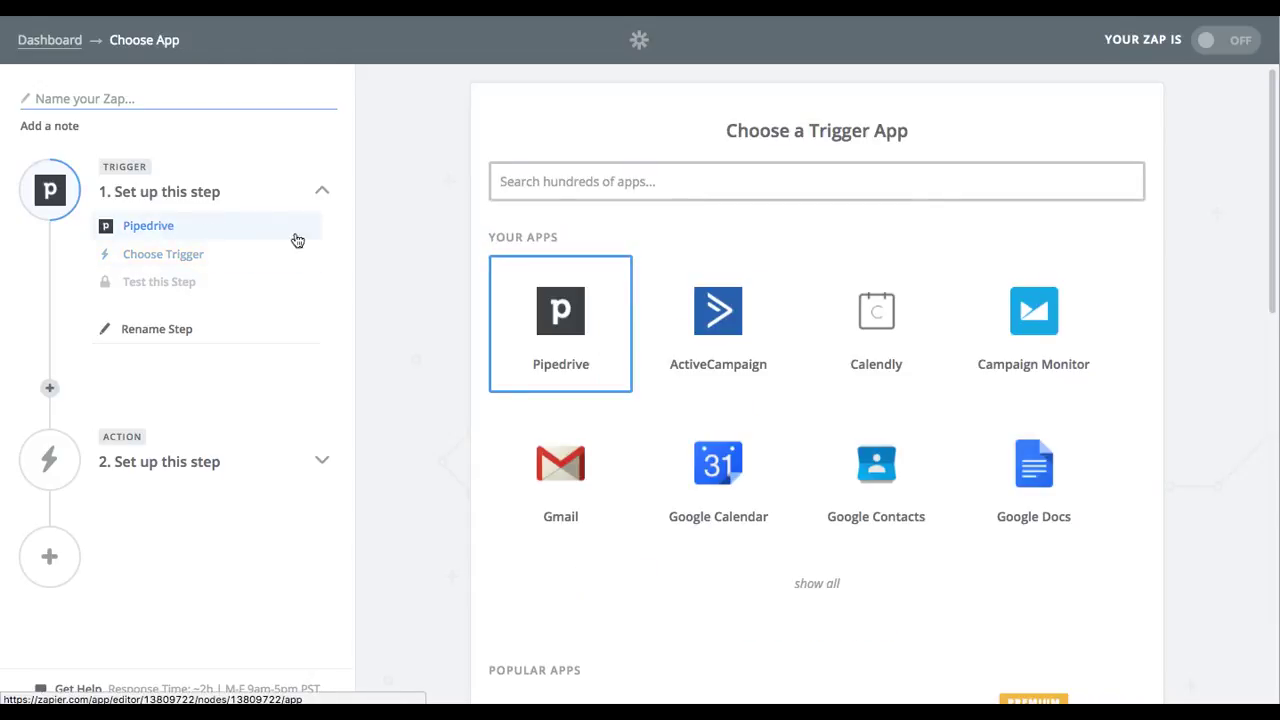
pyautogui.click(212, 258)
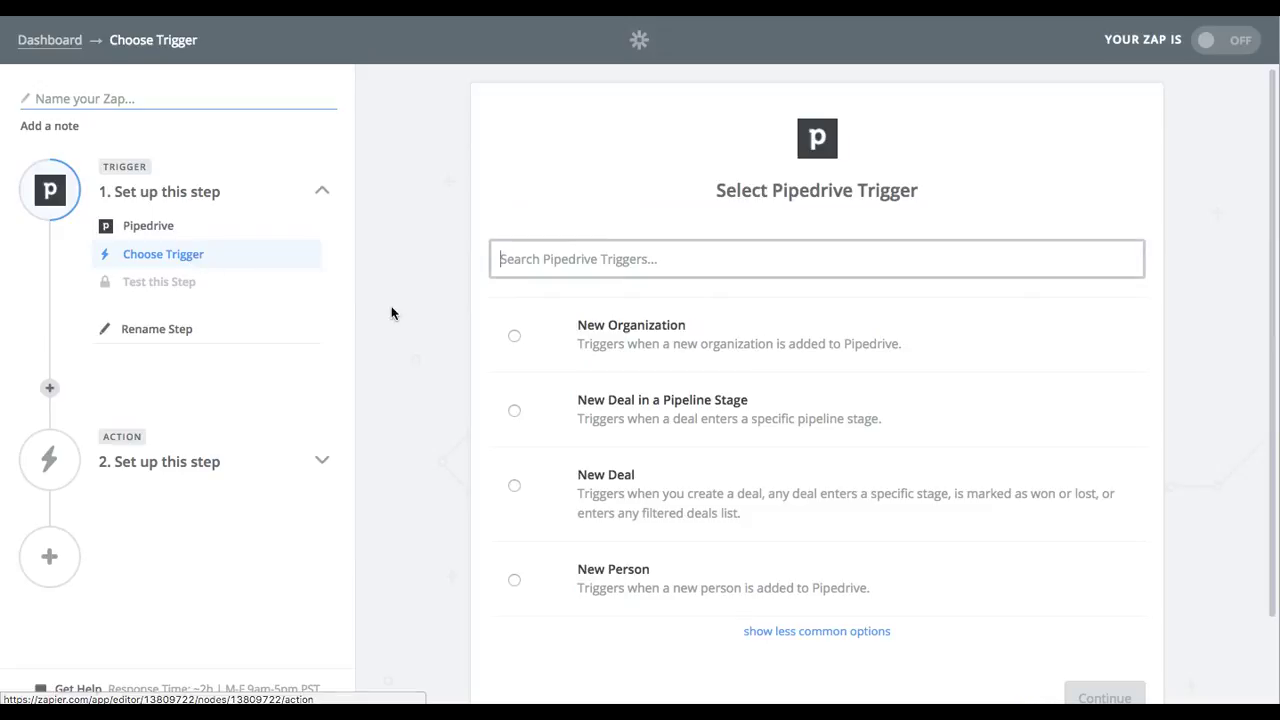
pyautogui.scroll(-2, 651, 477)
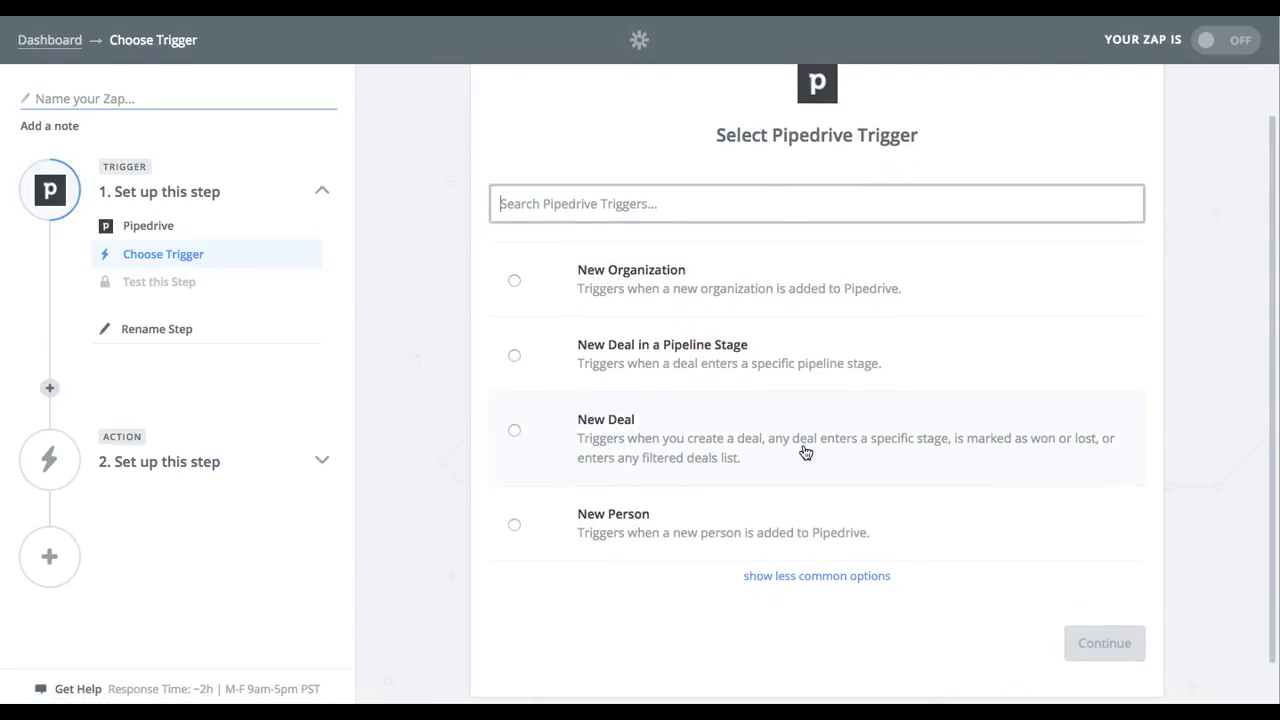
pyautogui.click(701, 439)
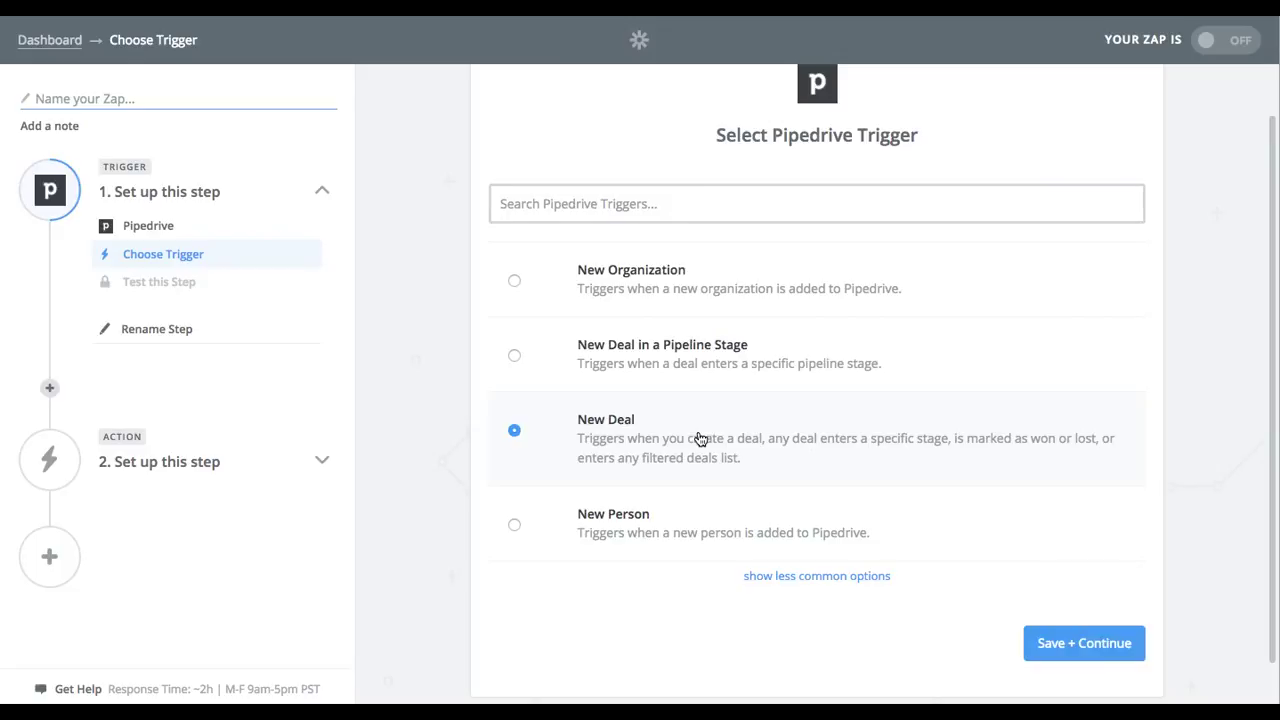
pyautogui.click(1075, 637)
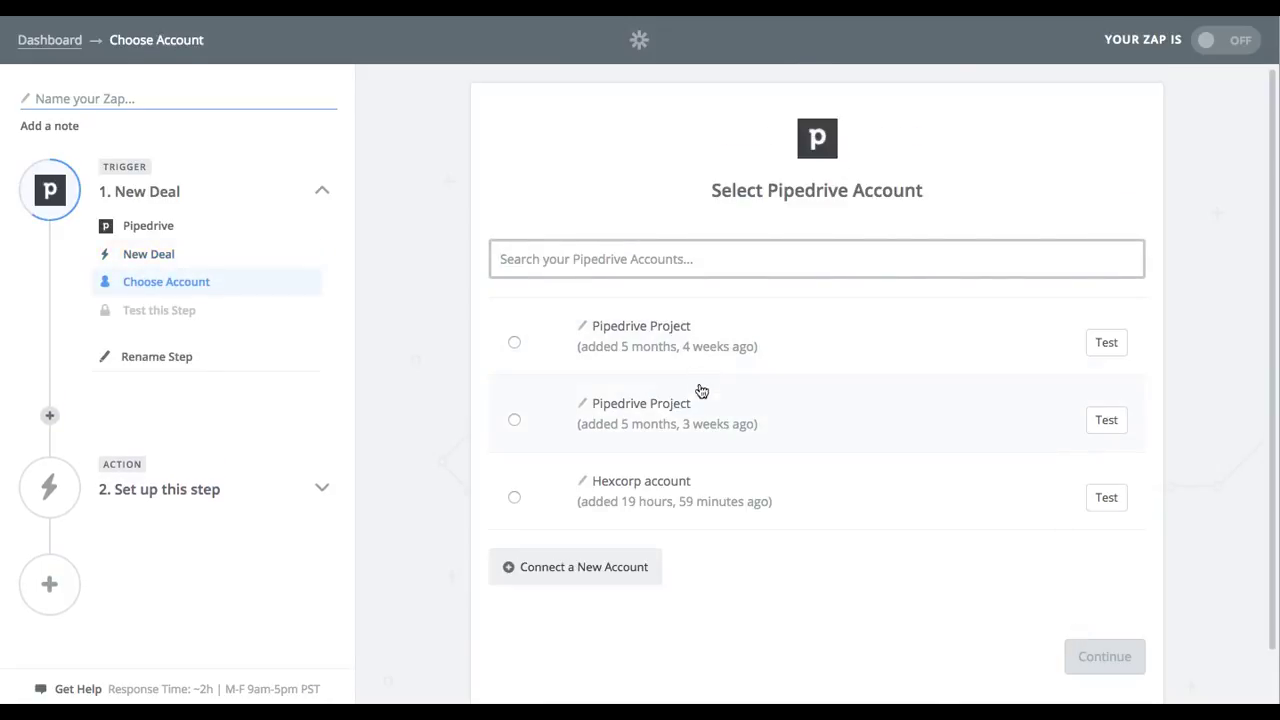
# Connect a new Pipedrive account for the trigger, using the API token from the Pipedrive settings, and save it as the selected account
pyautogui.scroll(-1, 684, 426)
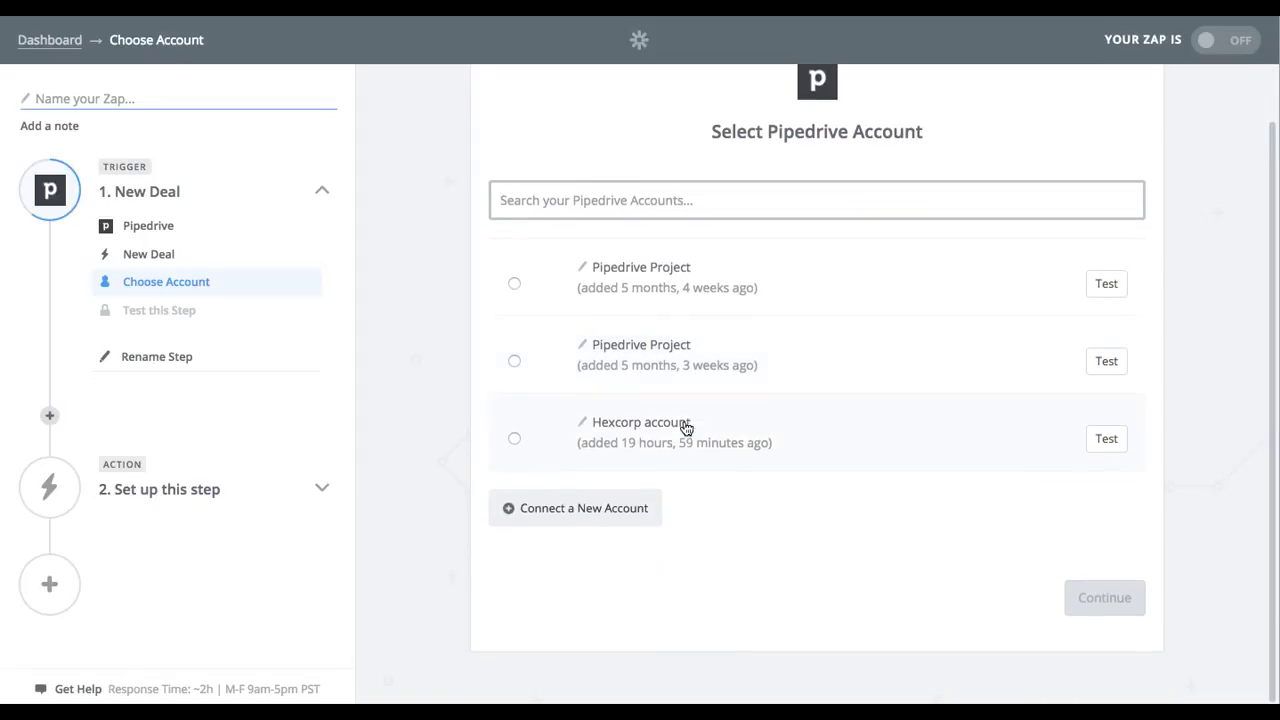
pyautogui.click(588, 518)
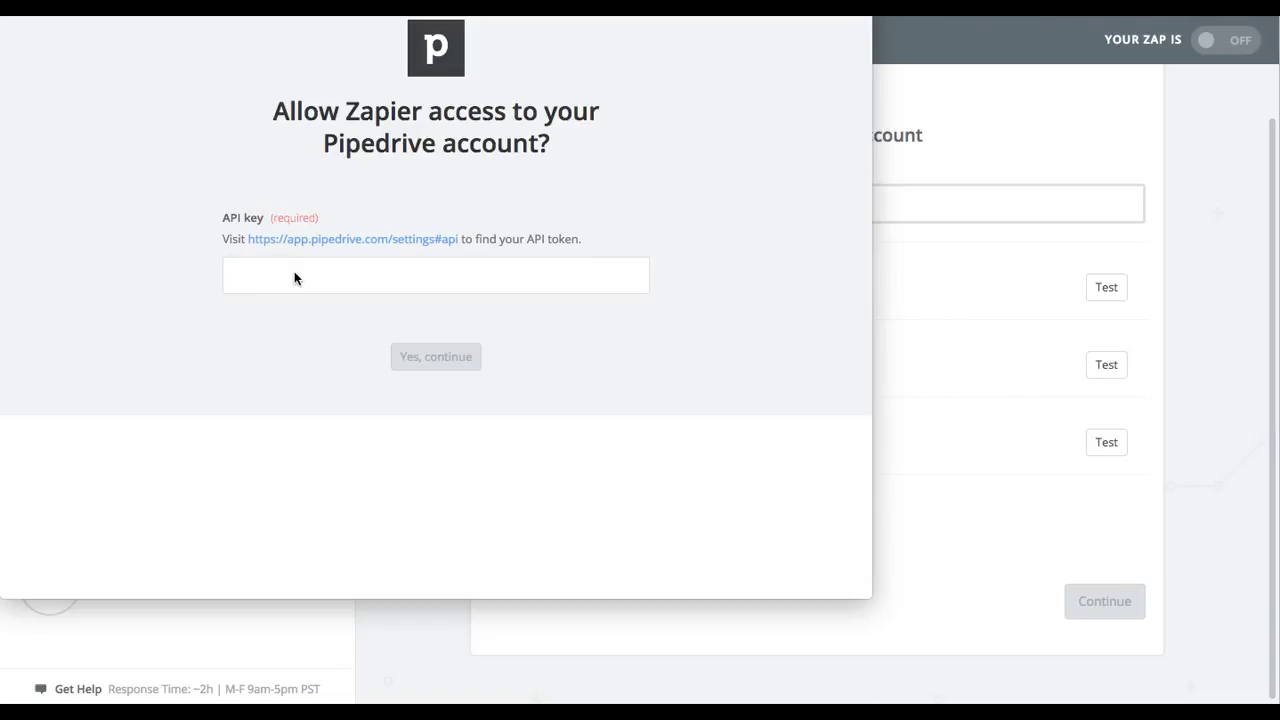
pyautogui.click(957, 16)
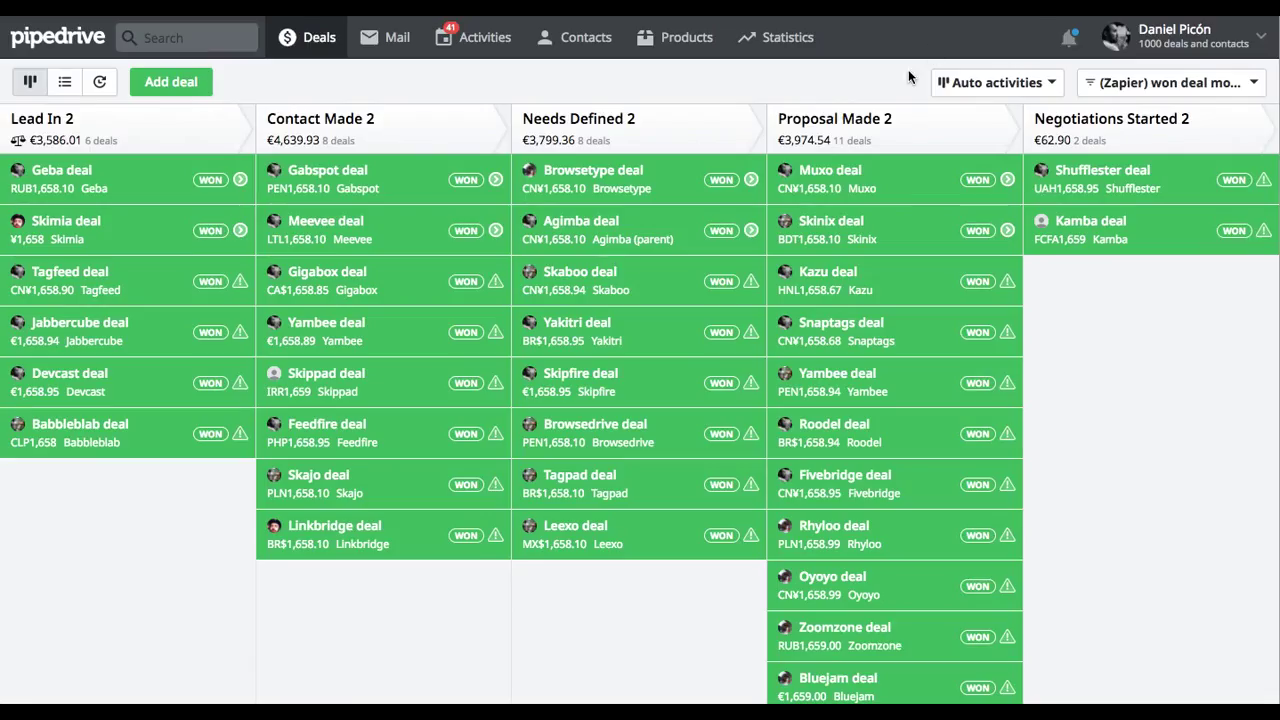
pyautogui.click(1175, 36)
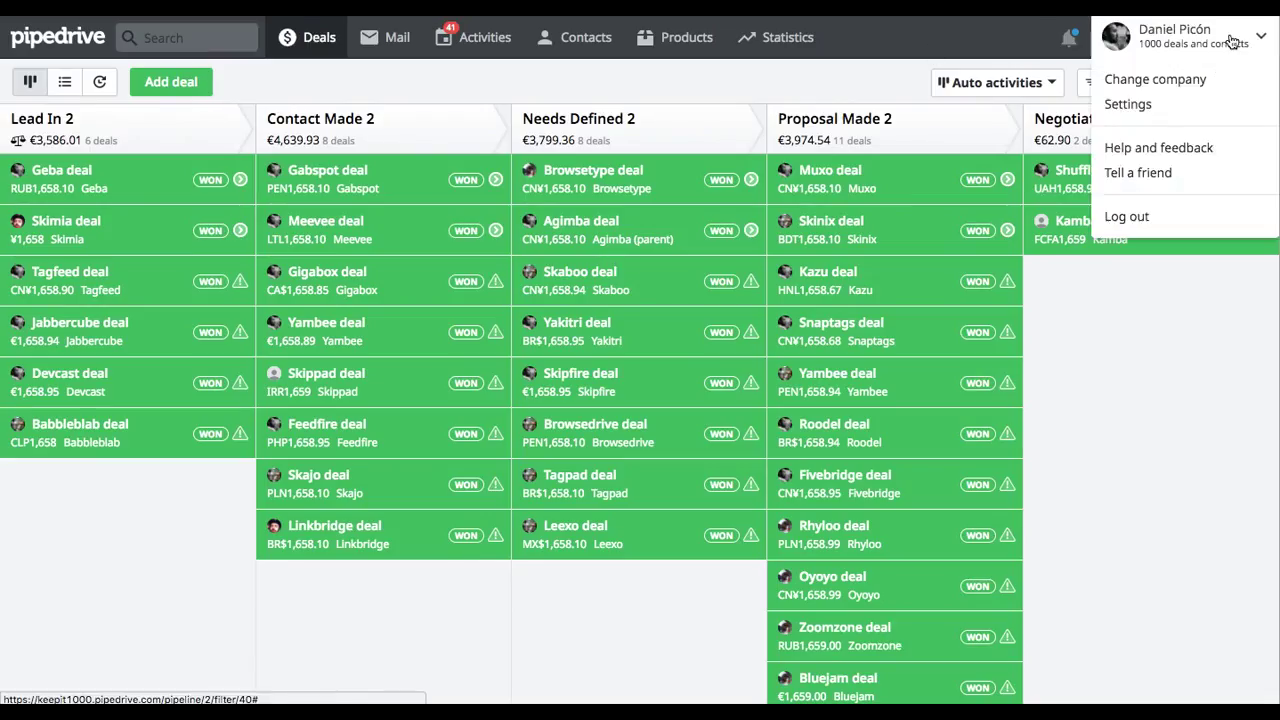
pyautogui.click(1188, 110)
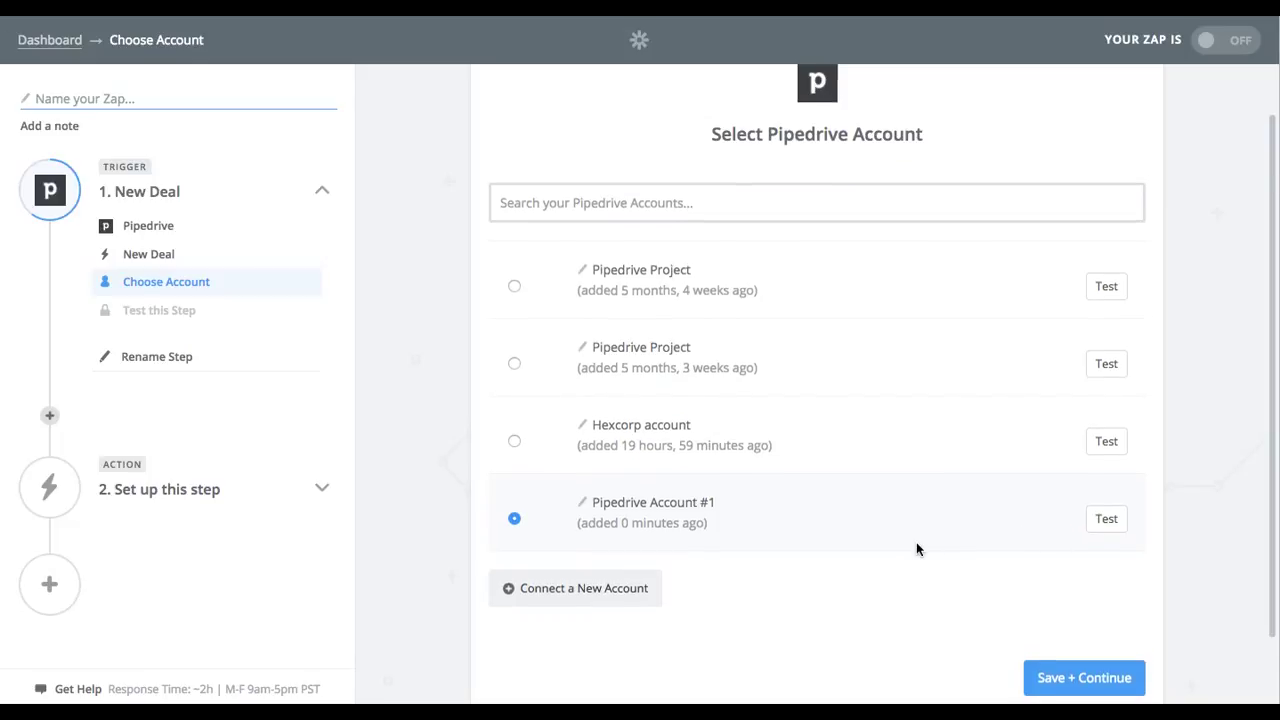
pyautogui.scroll(-1, 917, 546)
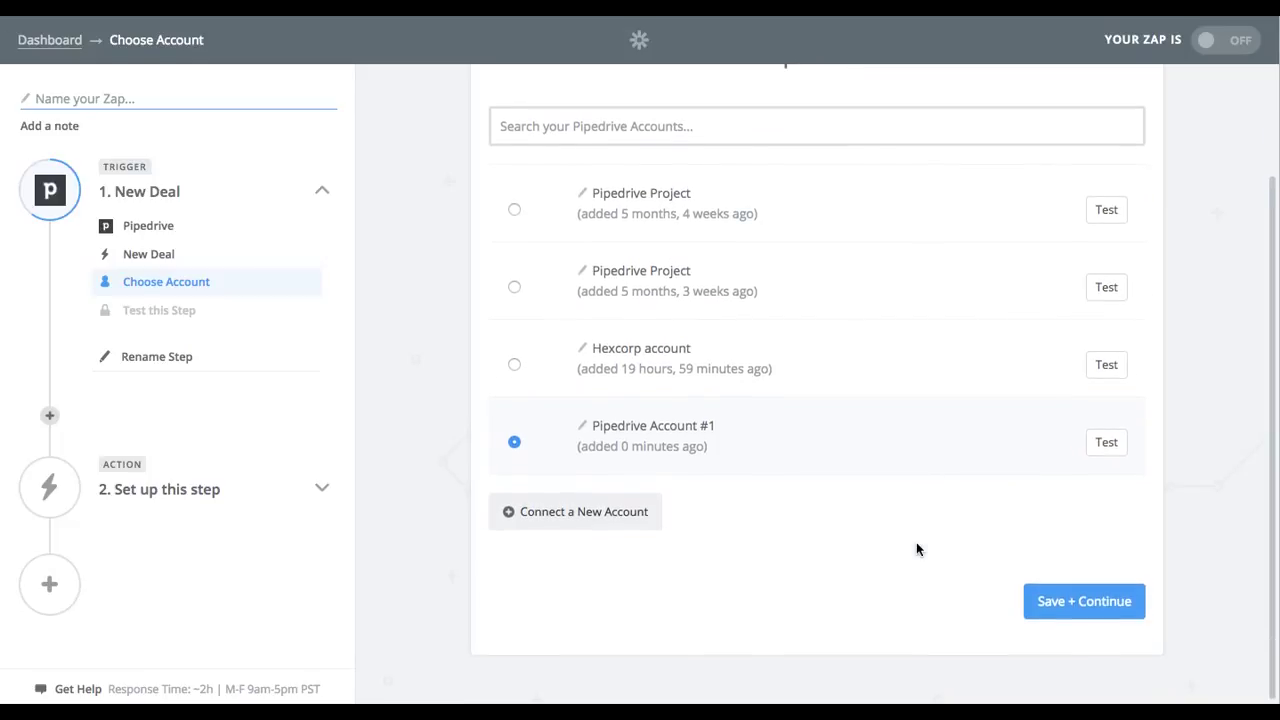
pyautogui.click(1064, 606)
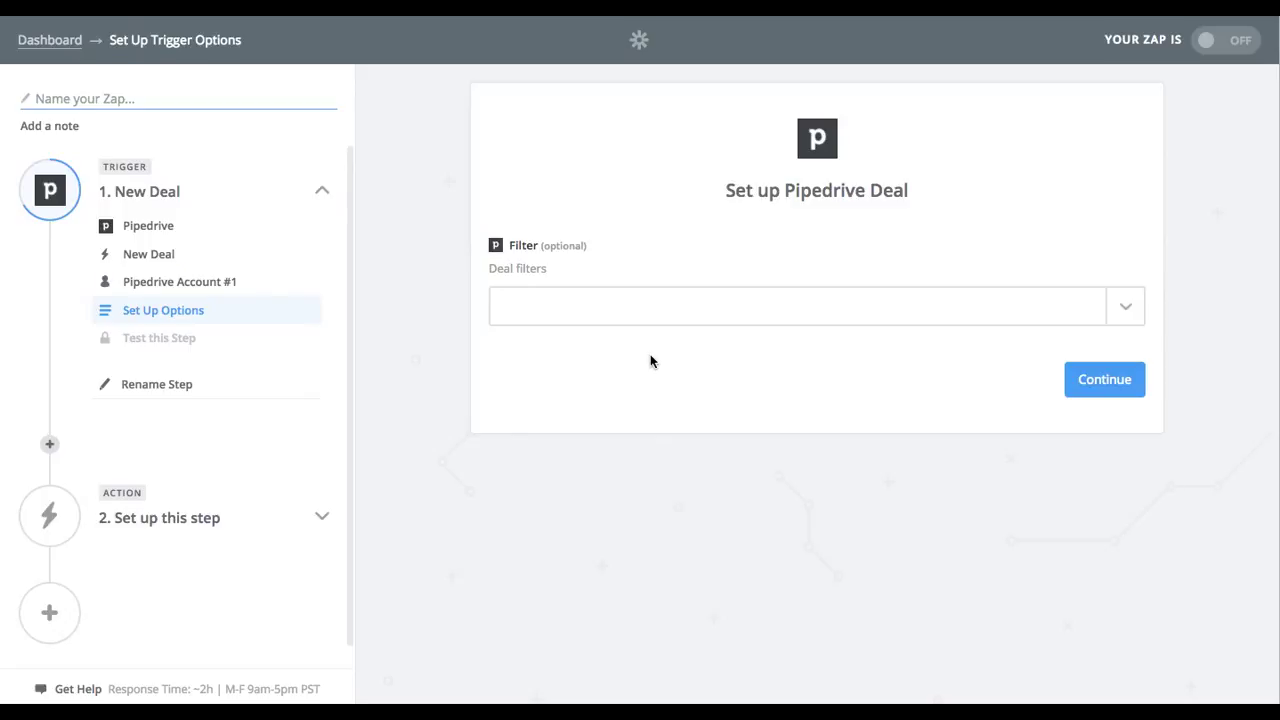
# Set the trigger's deal filter to "(Zapier) won deal move pipeline" and test the trigger by fetching an existing deal
pyautogui.click(1123, 309)
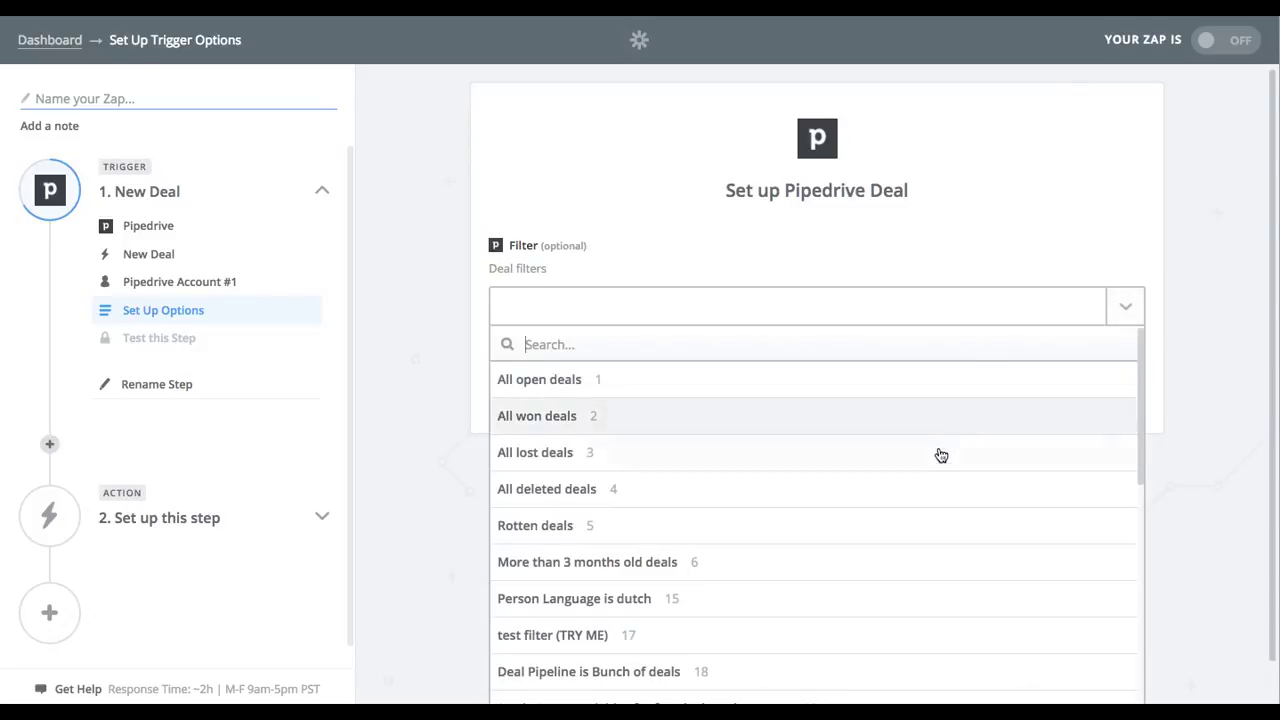
pyautogui.scroll(-3, 931, 463)
pyautogui.scroll(-3, 934, 466)
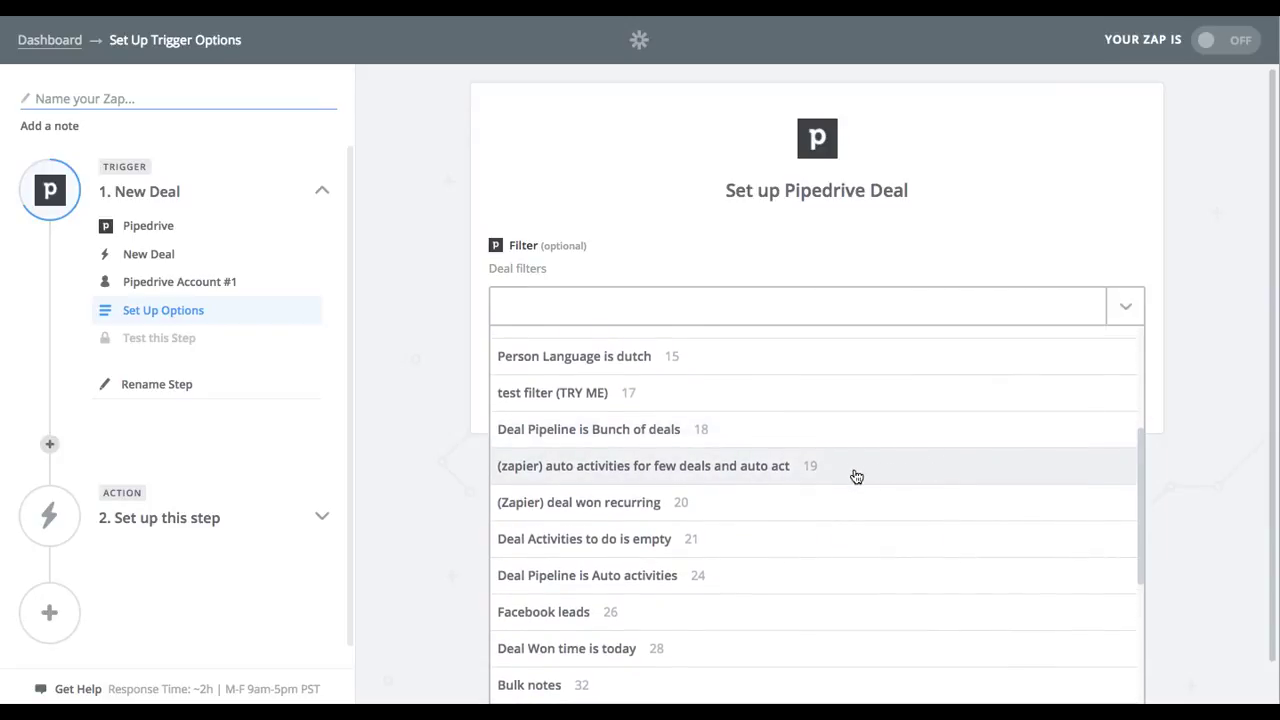
pyautogui.scroll(-4, 857, 477)
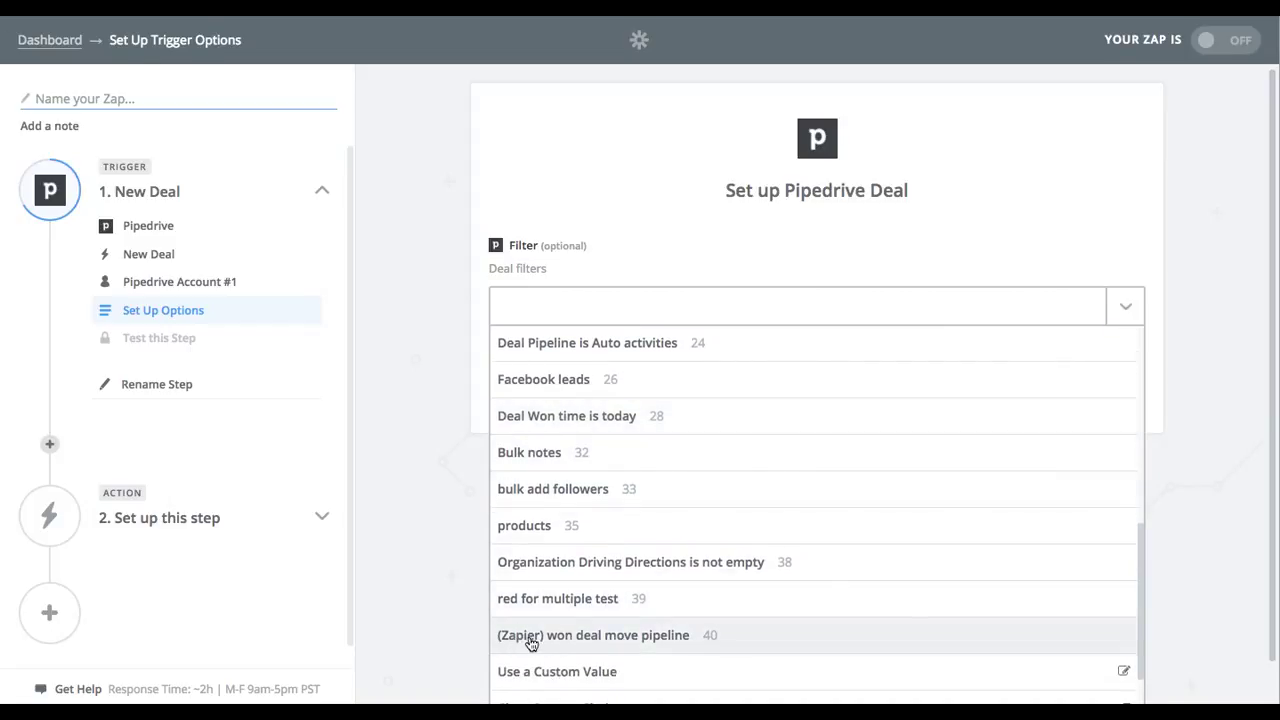
pyautogui.click(614, 645)
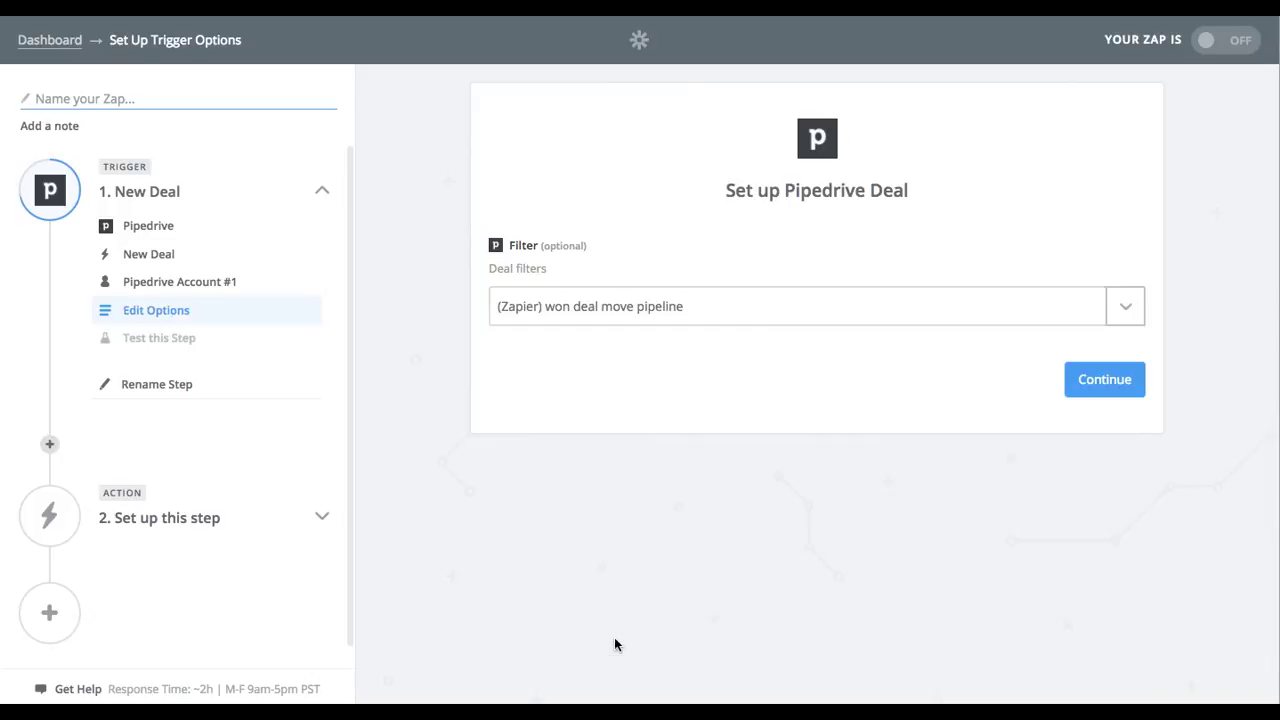
pyautogui.click(1122, 380)
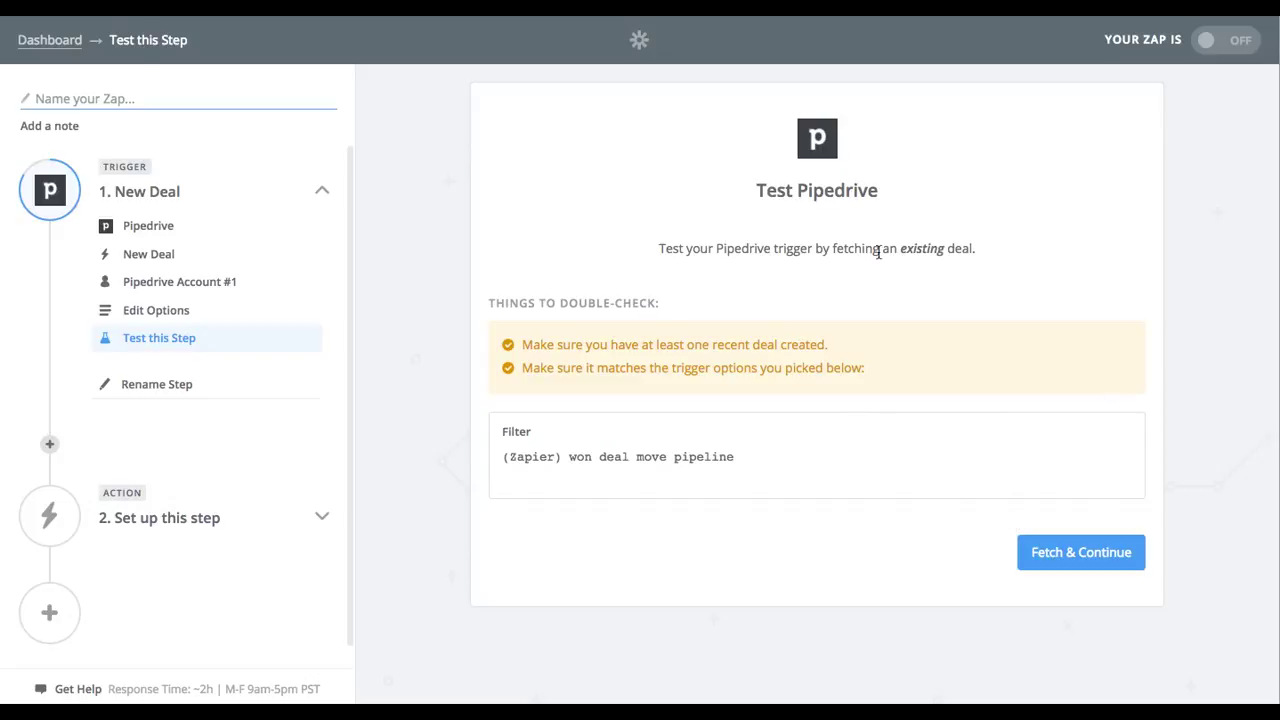
pyautogui.click(1073, 563)
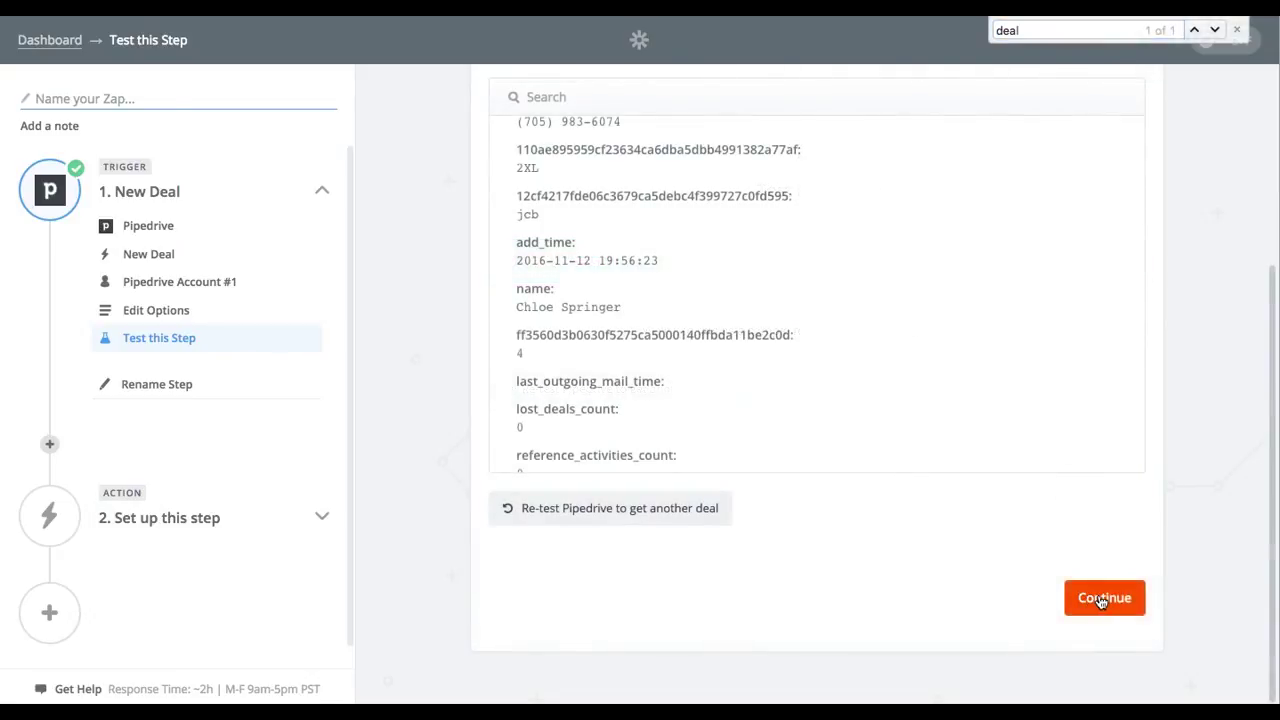
pyautogui.click(1101, 600)
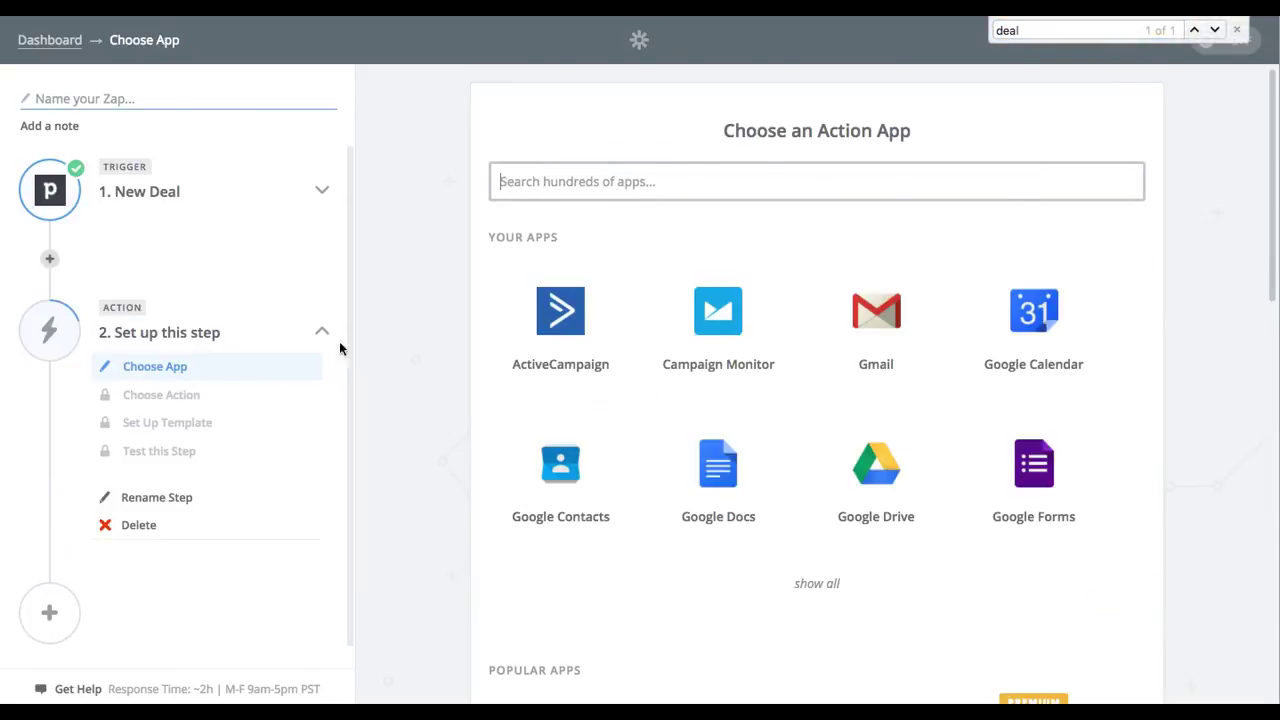
# Set Pipedrive as the action app and save Create or Update a Deal as its action
pyautogui.write('pipe')
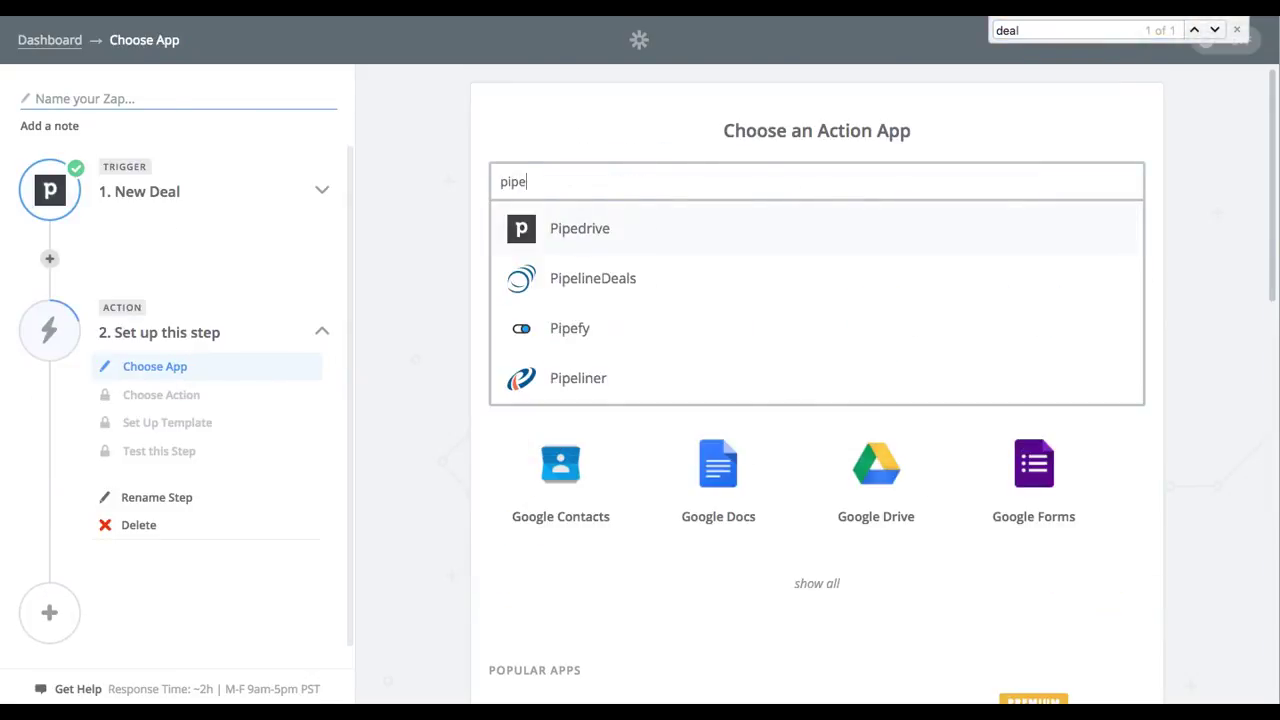
pyautogui.click(560, 231)
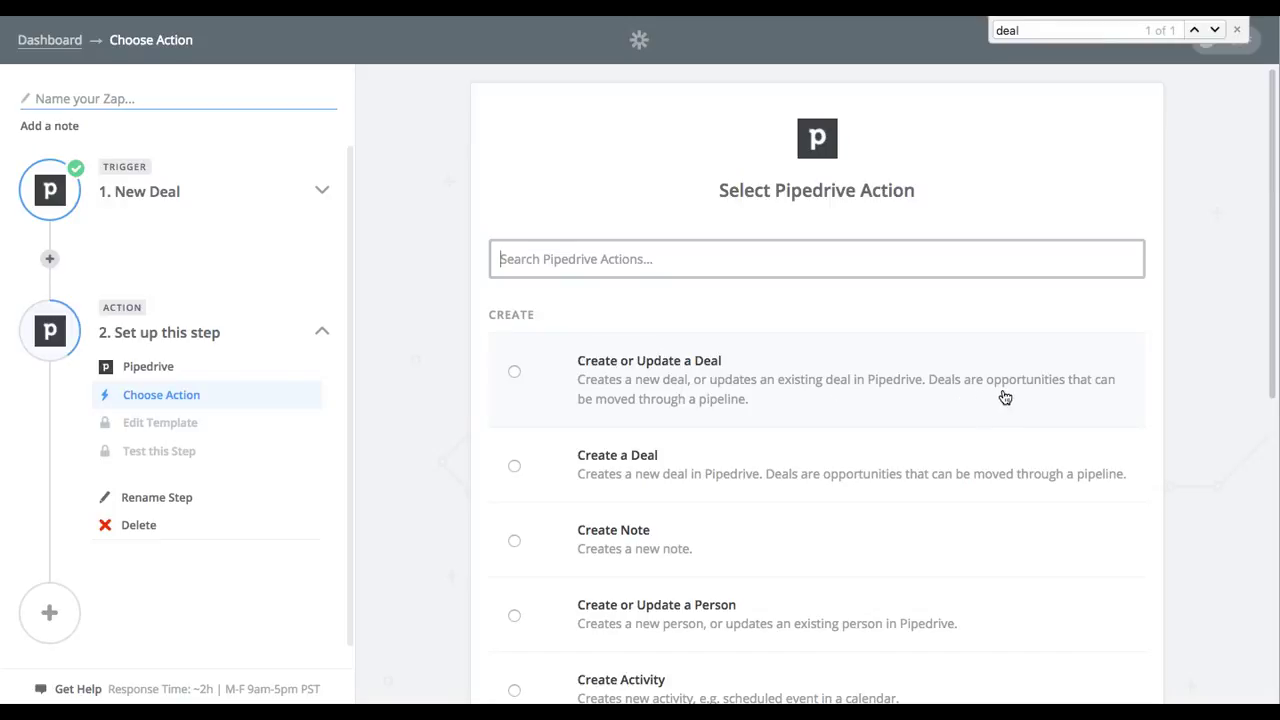
pyautogui.scroll(-1, 1005, 398)
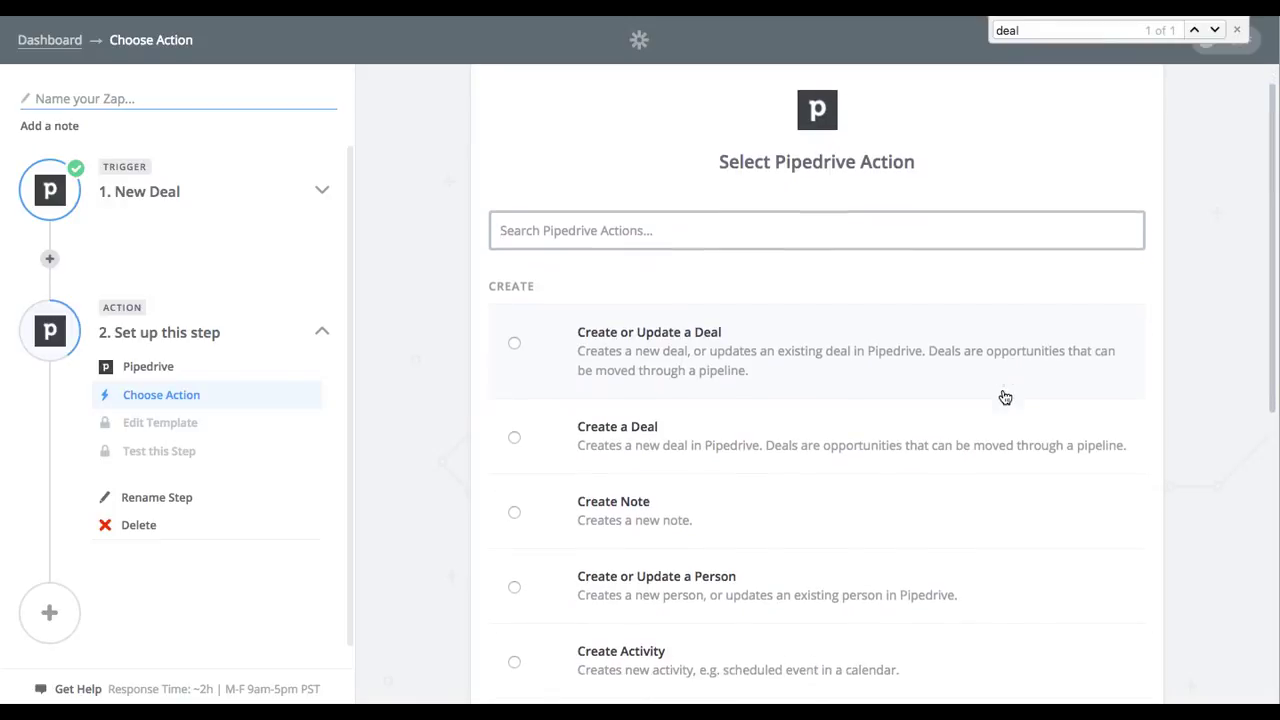
pyautogui.click(935, 376)
pyautogui.scroll(-5, 935, 376)
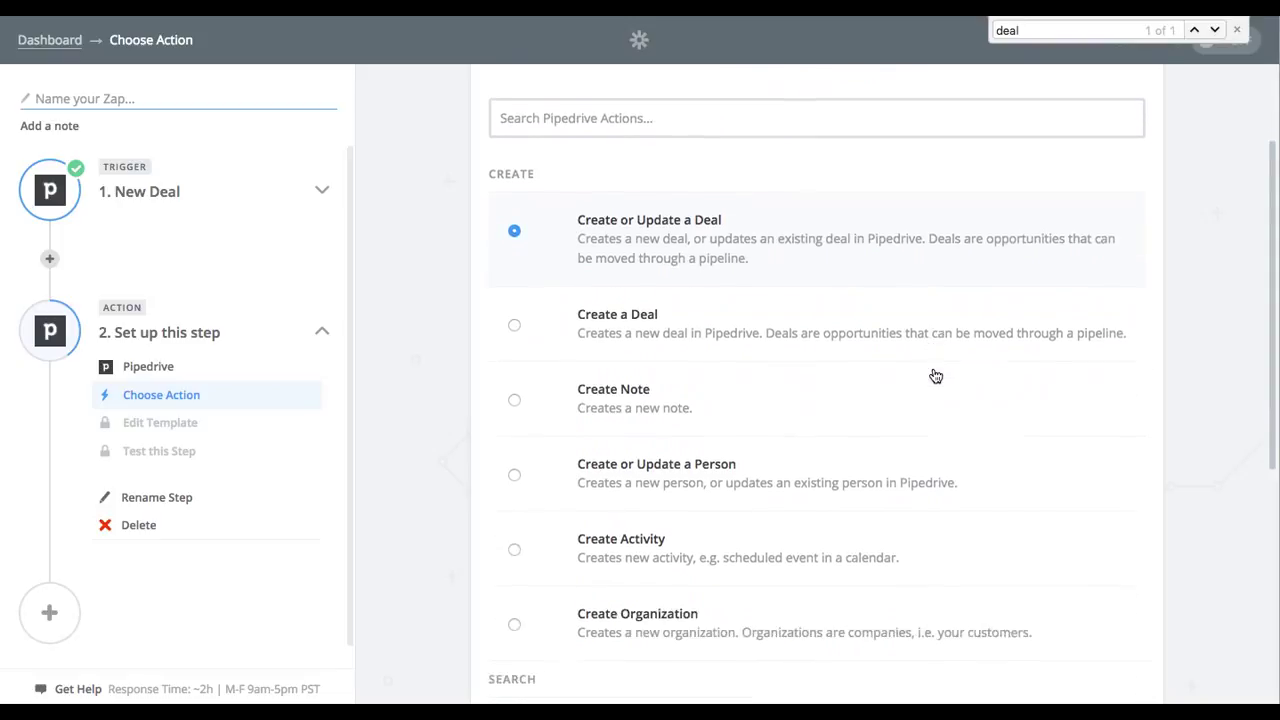
pyautogui.scroll(-5, 935, 376)
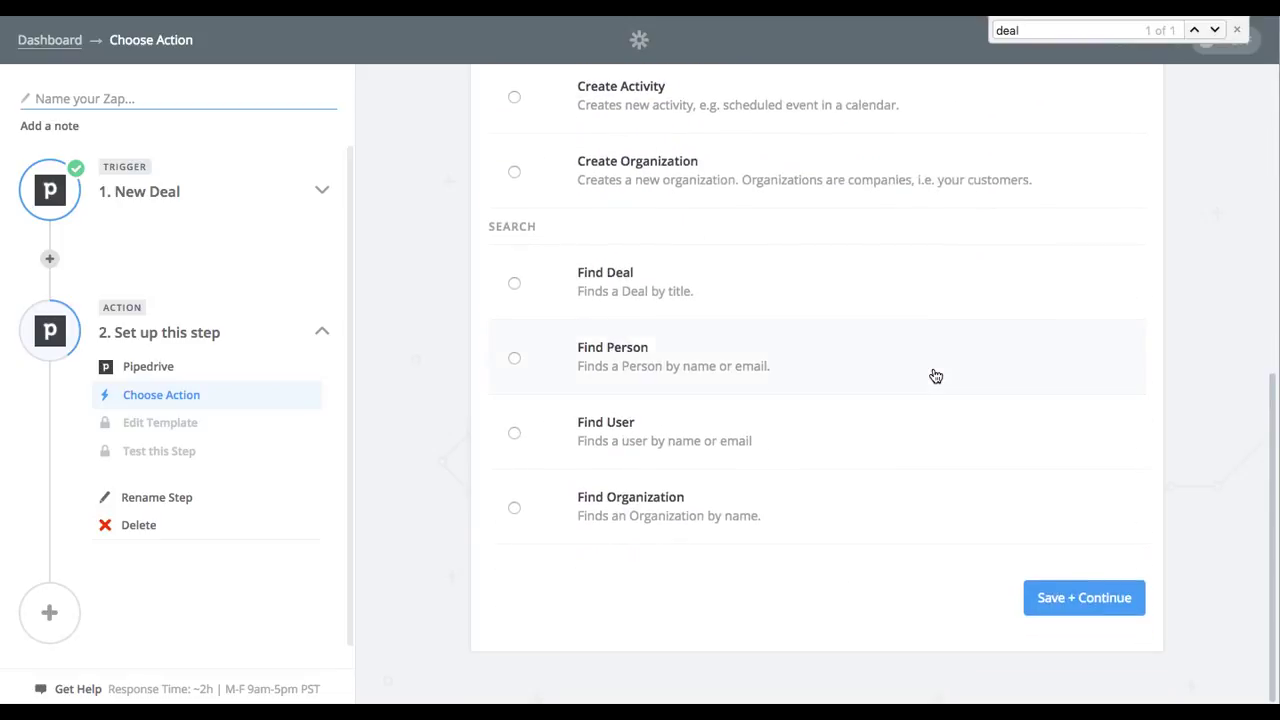
pyautogui.click(1098, 609)
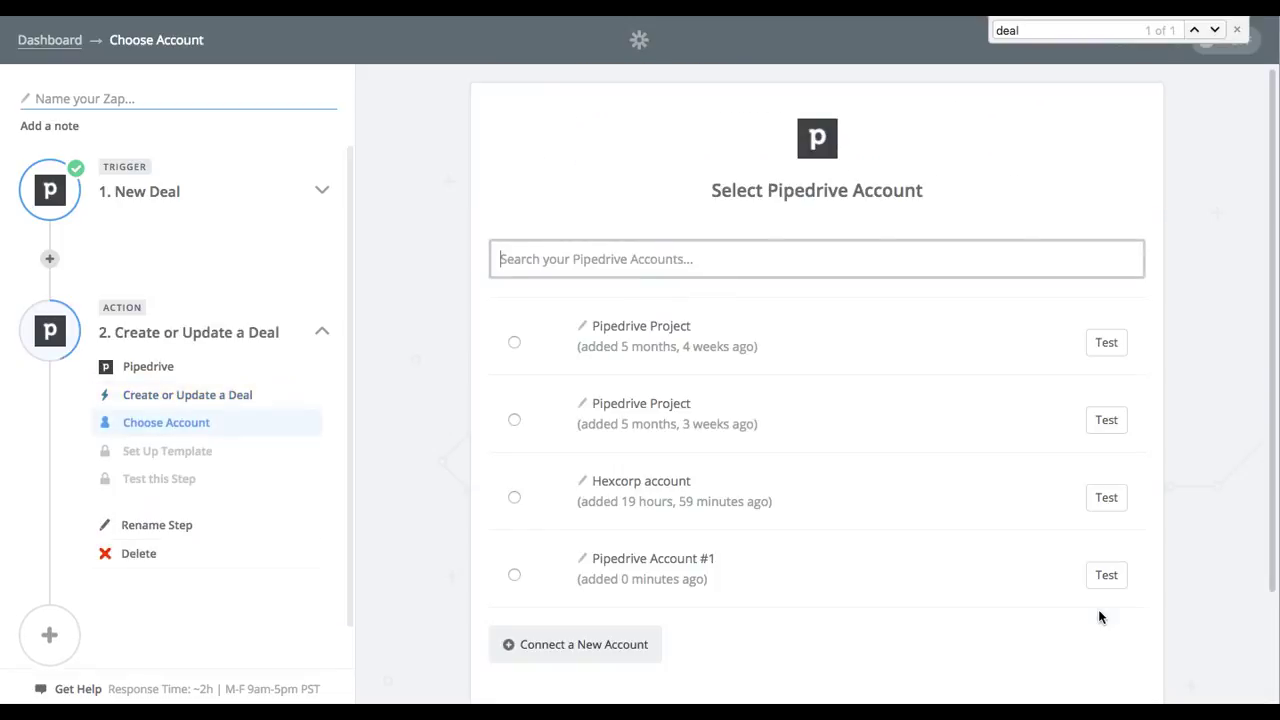
# Select Pipedrive Account #1 as the action's account, save it, and dismiss the page search
pyautogui.click(689, 265)
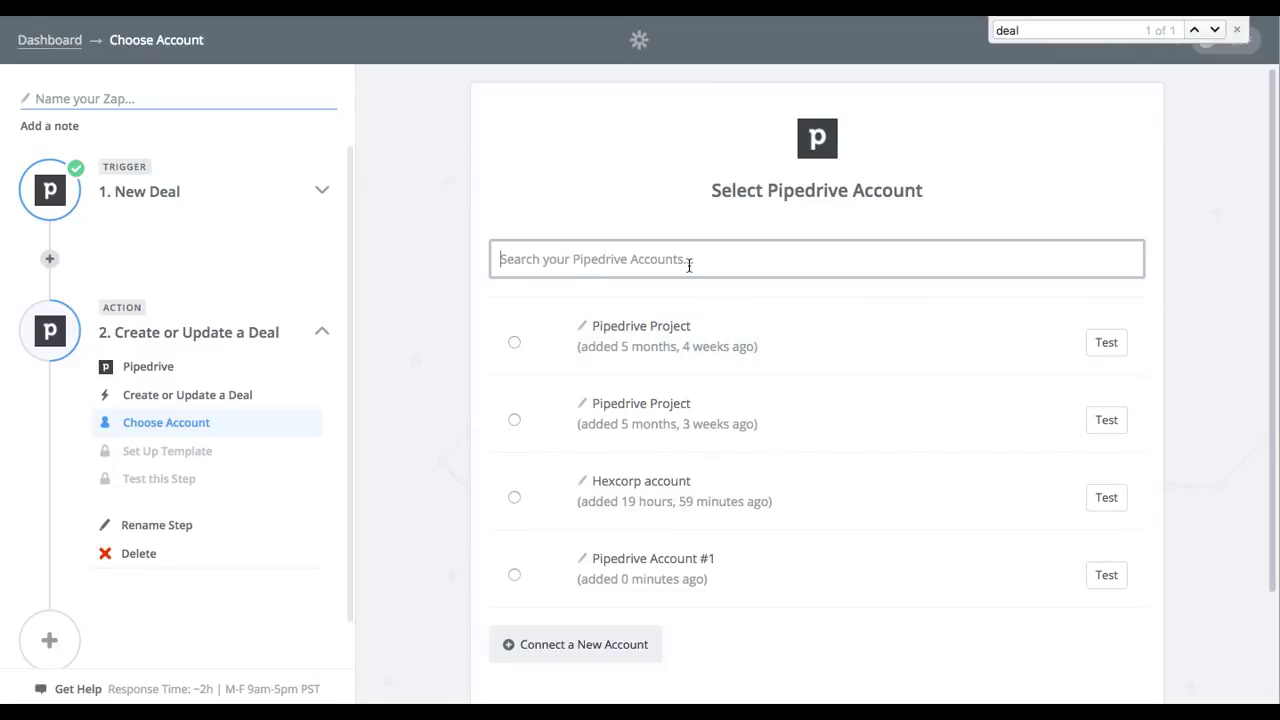
pyautogui.click(514, 573)
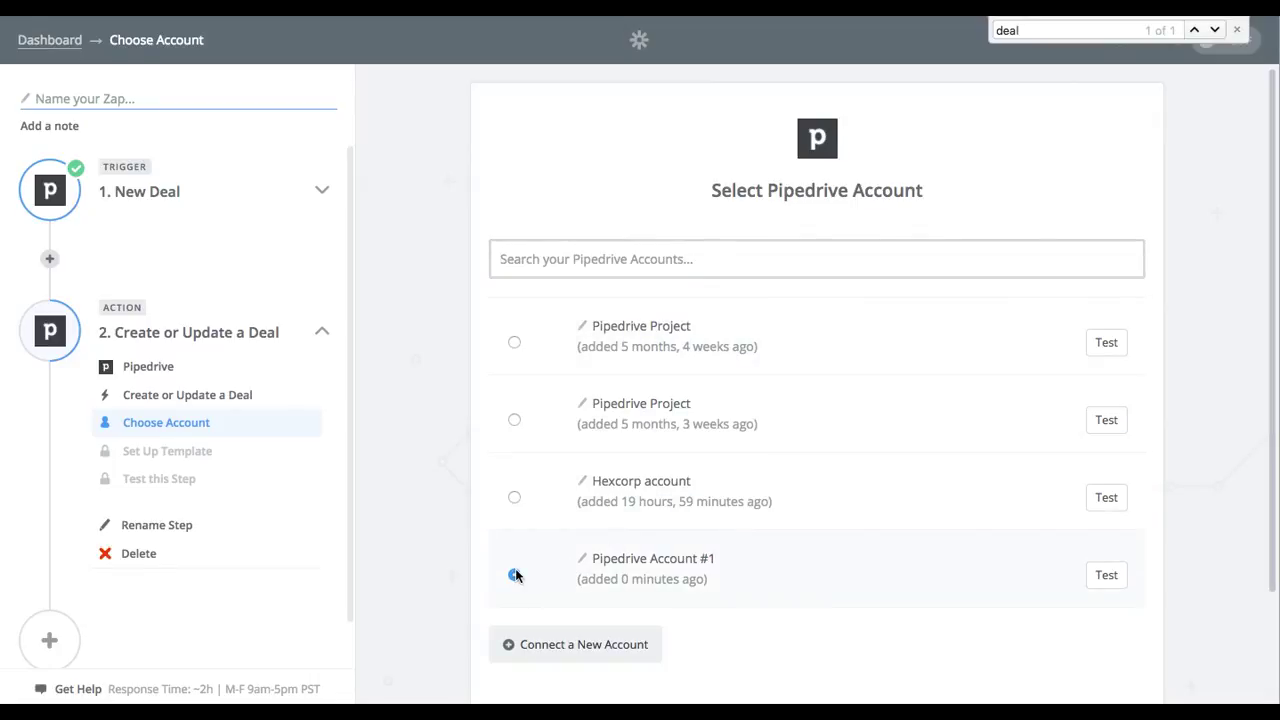
pyautogui.scroll(-2, 646, 643)
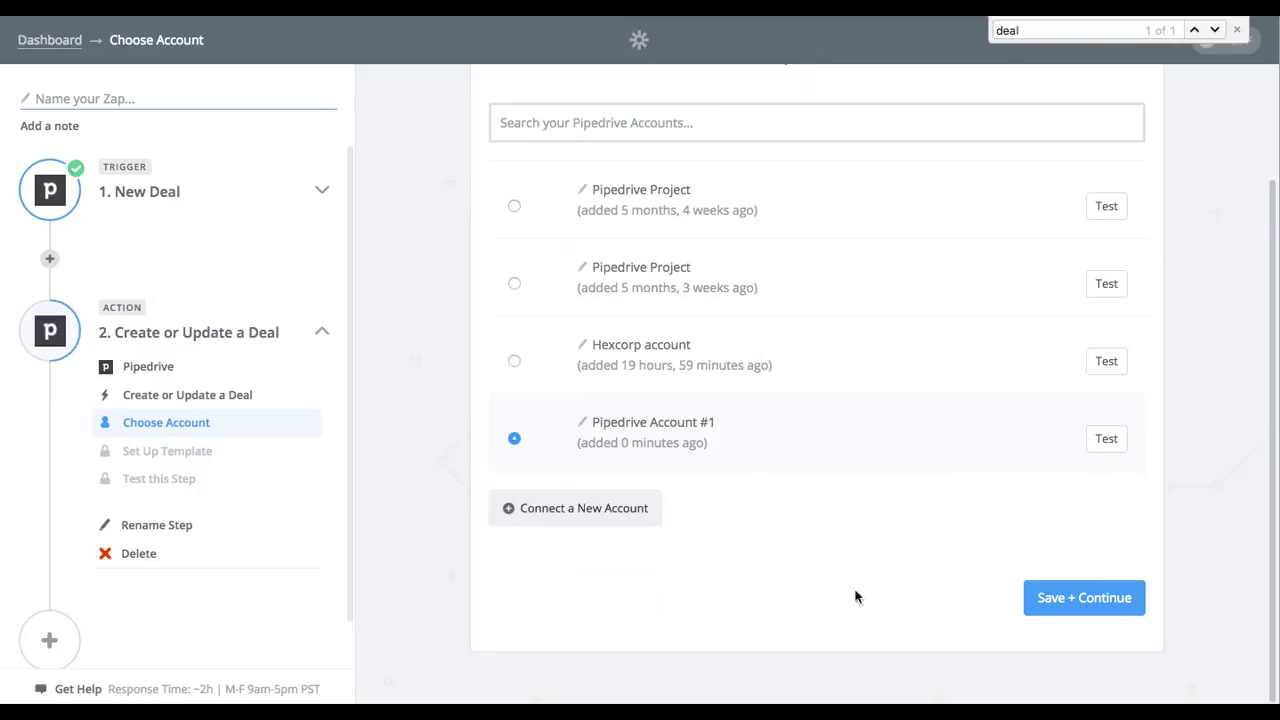
pyautogui.click(1063, 600)
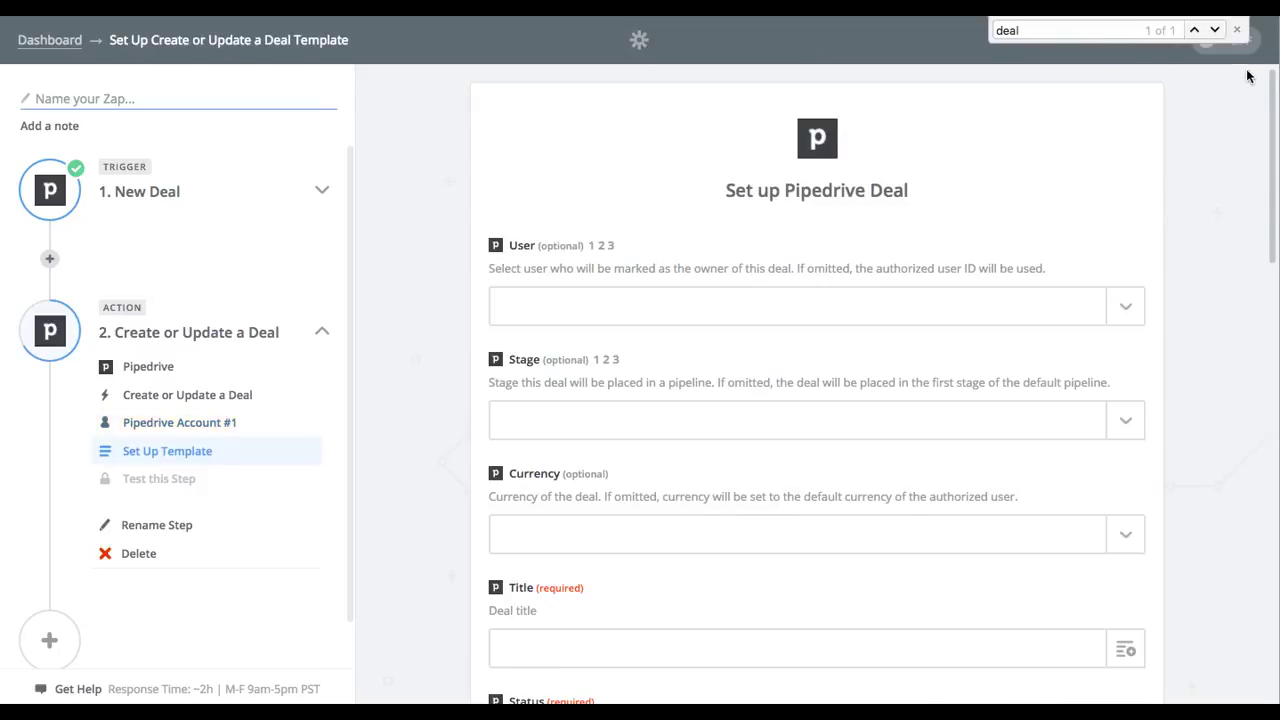
pyautogui.click(1237, 30)
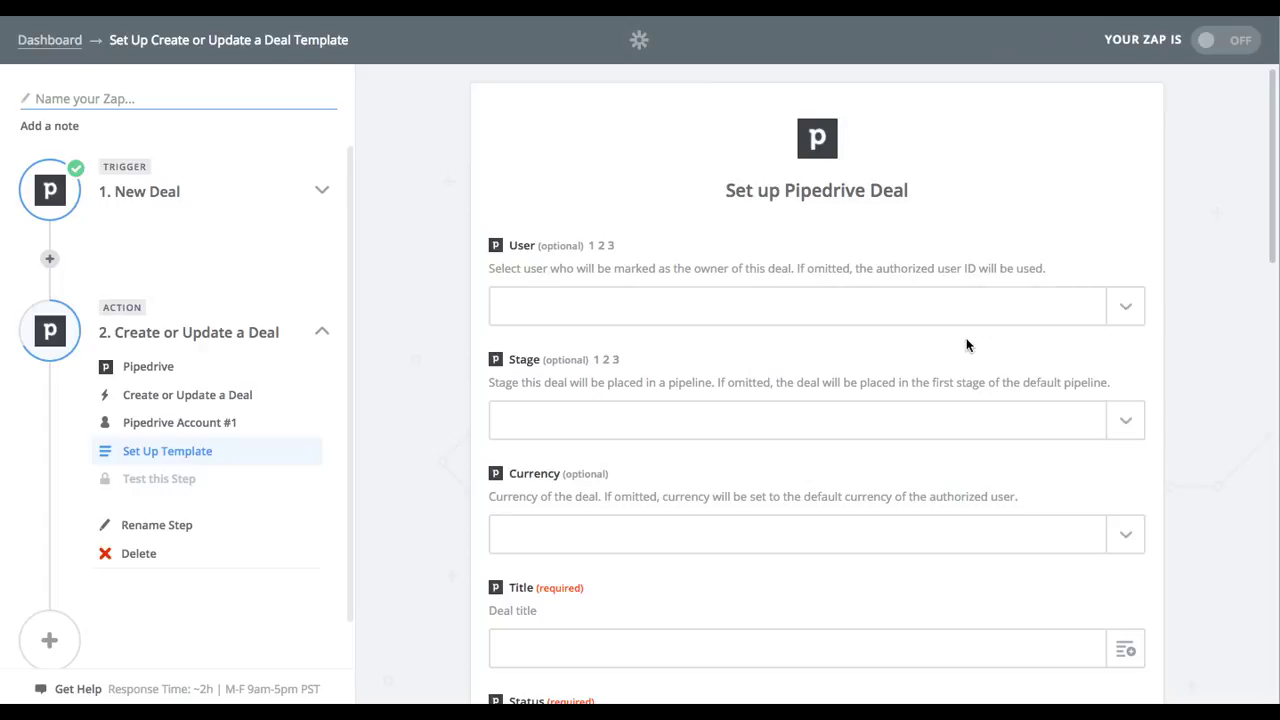
pyautogui.scroll(-3, 966, 345)
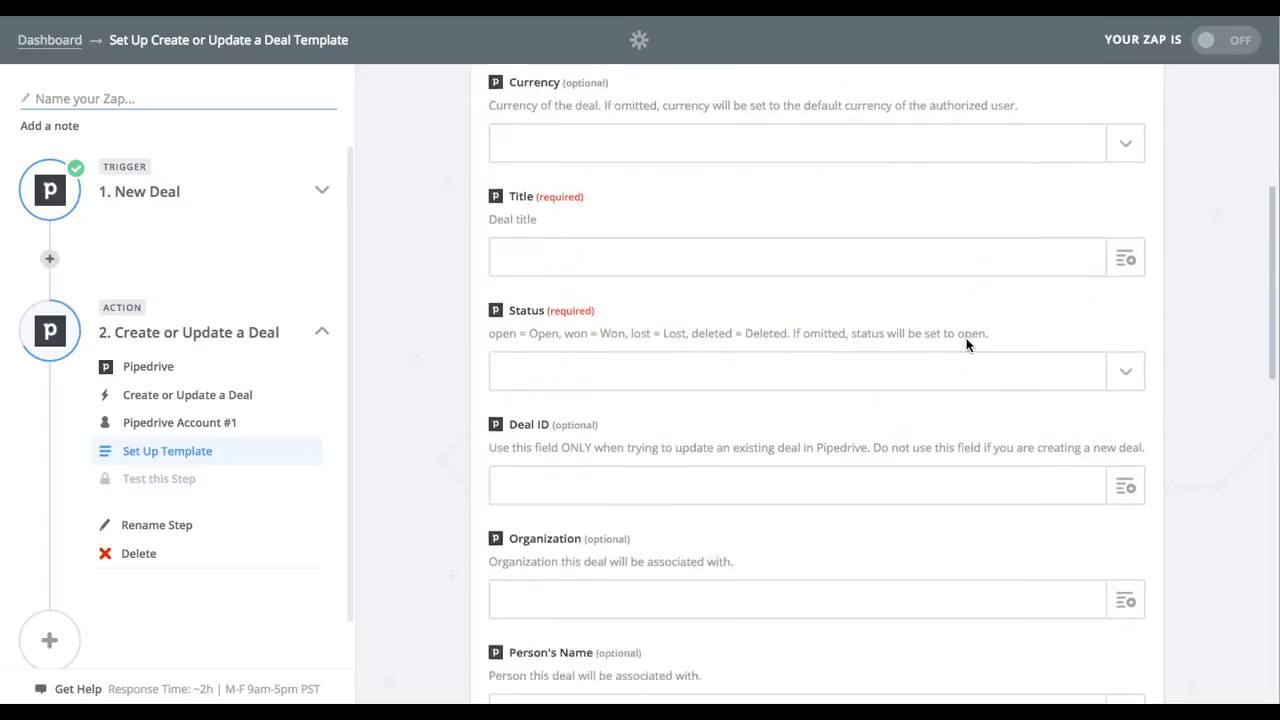
pyautogui.scroll(3, 966, 345)
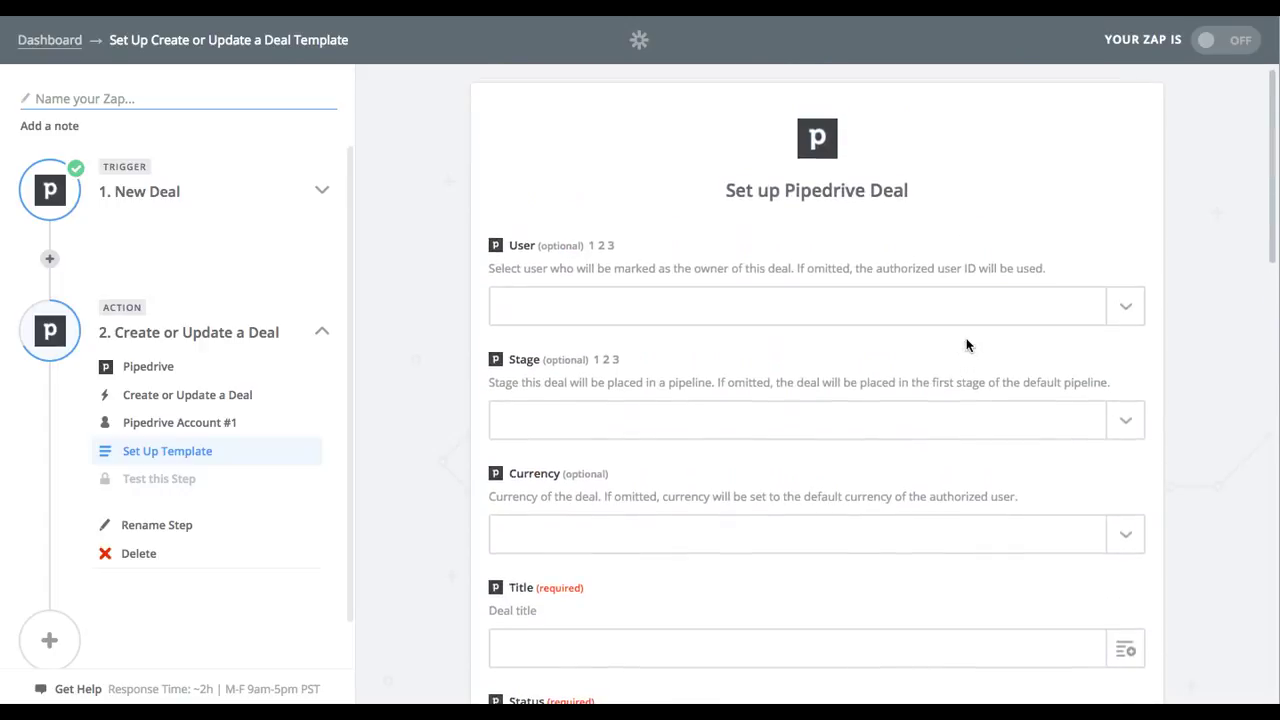
pyautogui.click(1121, 314)
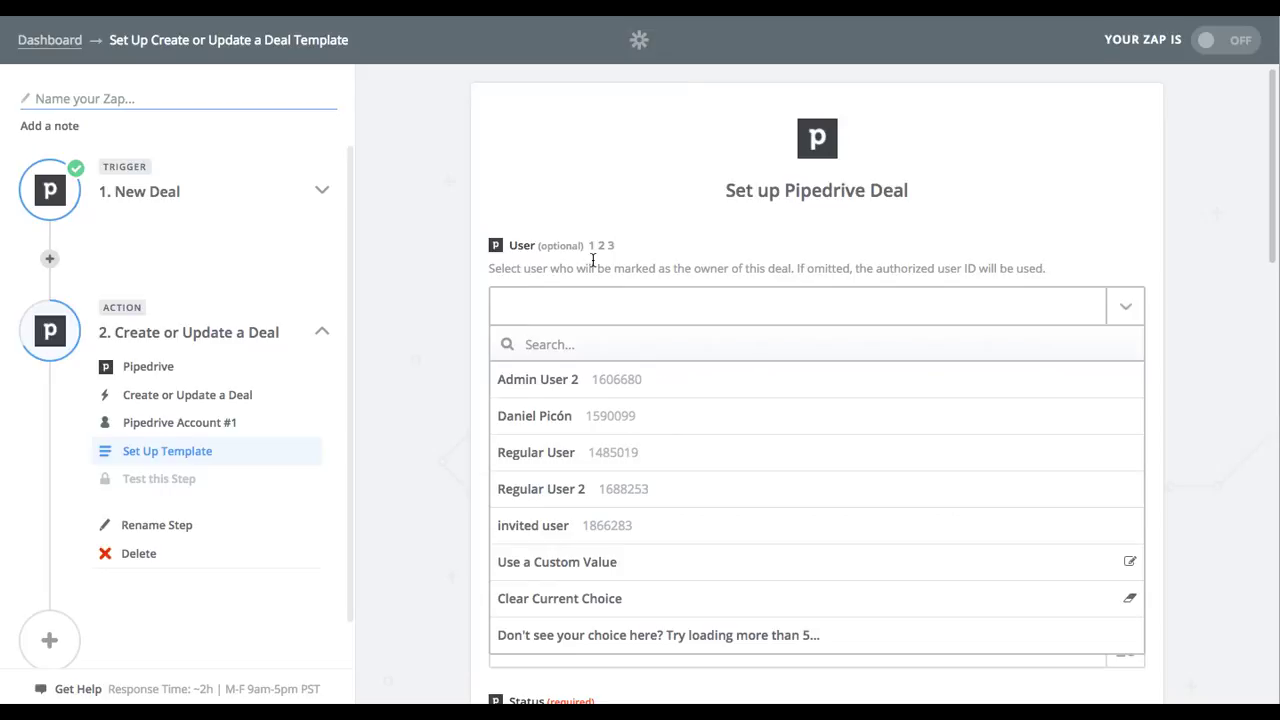
pyautogui.click(449, 301)
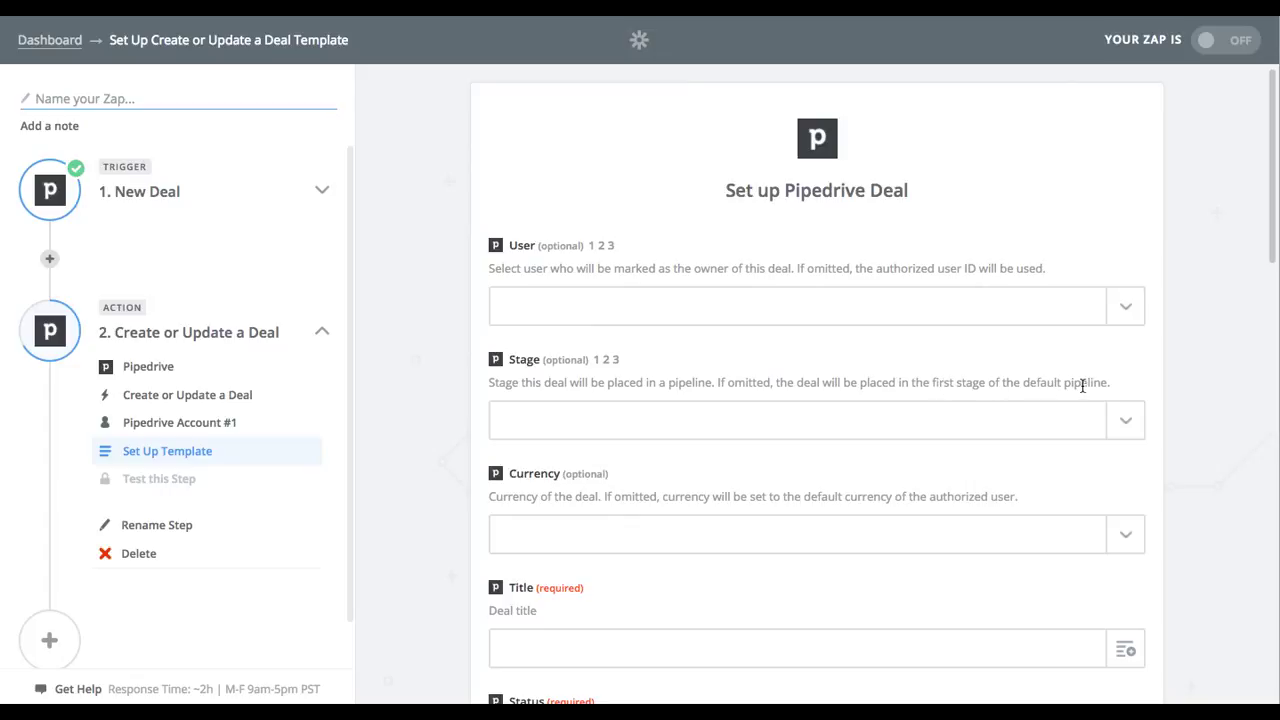
# Set the deal template's Stage to Recurring Lead in (Recurring Revenue)
pyautogui.click(1134, 428)
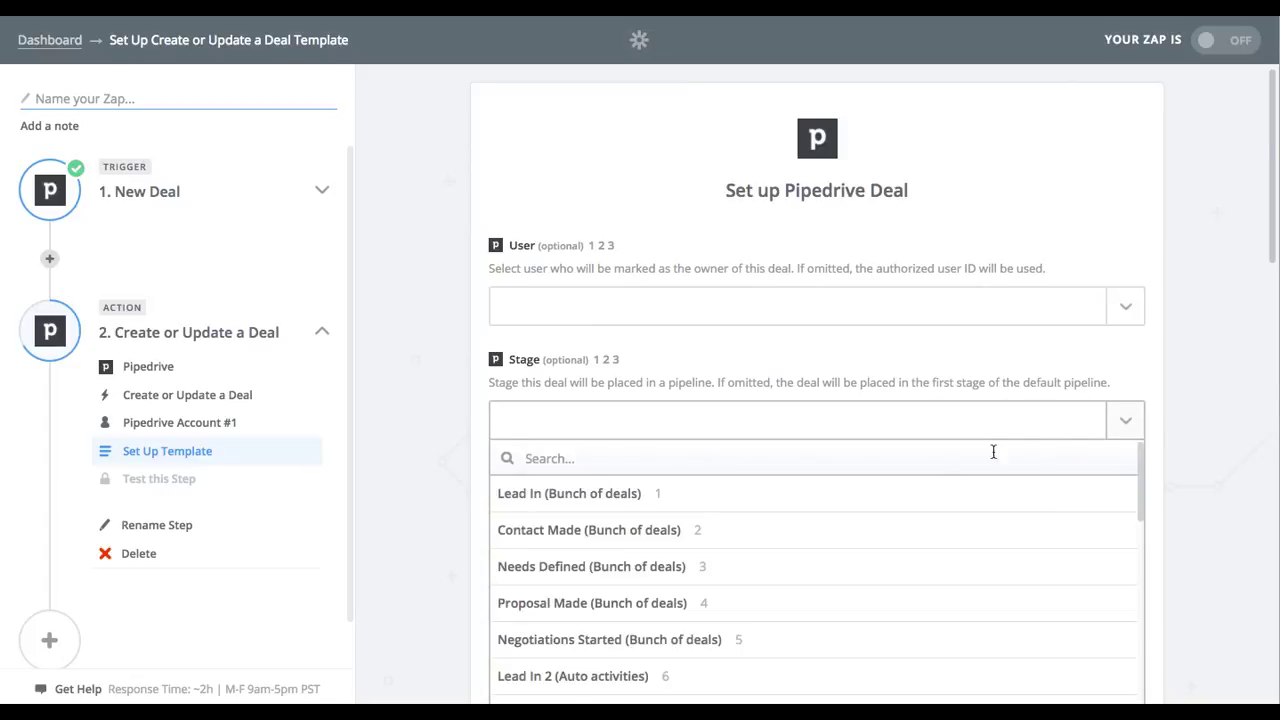
pyautogui.scroll(-2, 944, 468)
pyautogui.scroll(-2, 944, 468)
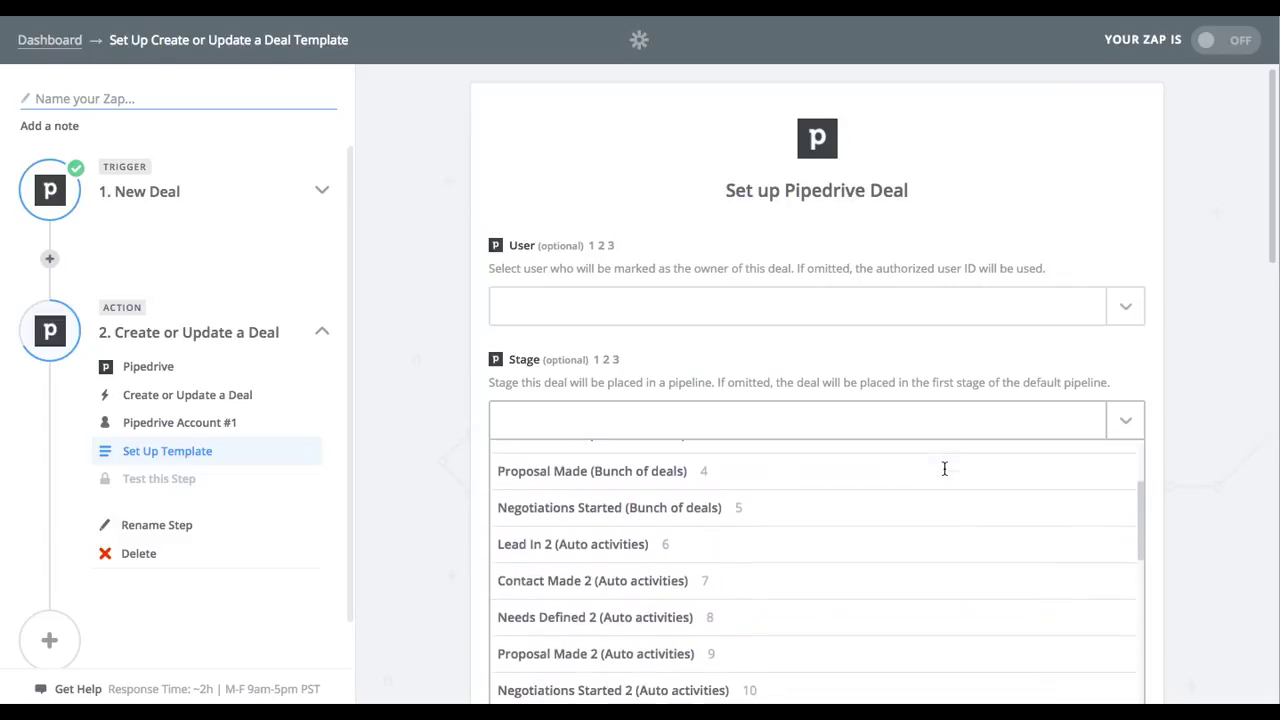
pyautogui.scroll(2, 945, 470)
pyautogui.scroll(1, 945, 472)
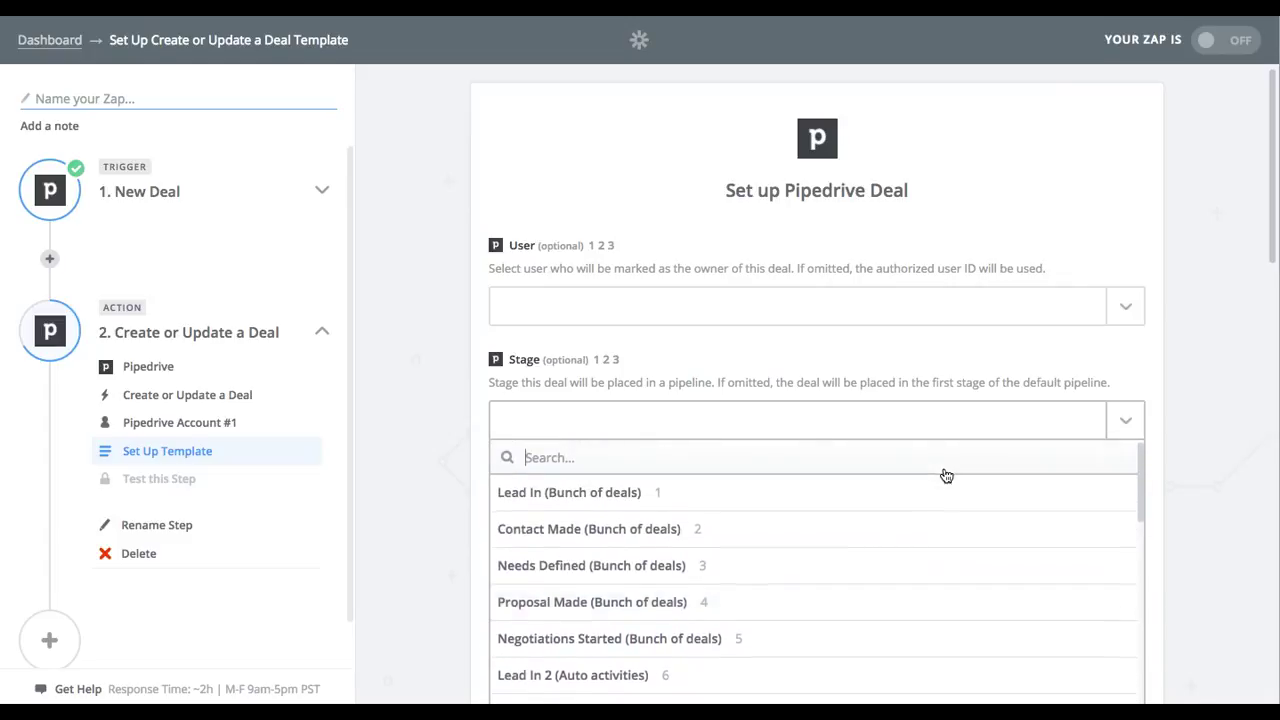
pyautogui.scroll(-2, 945, 472)
pyautogui.scroll(-6, 946, 476)
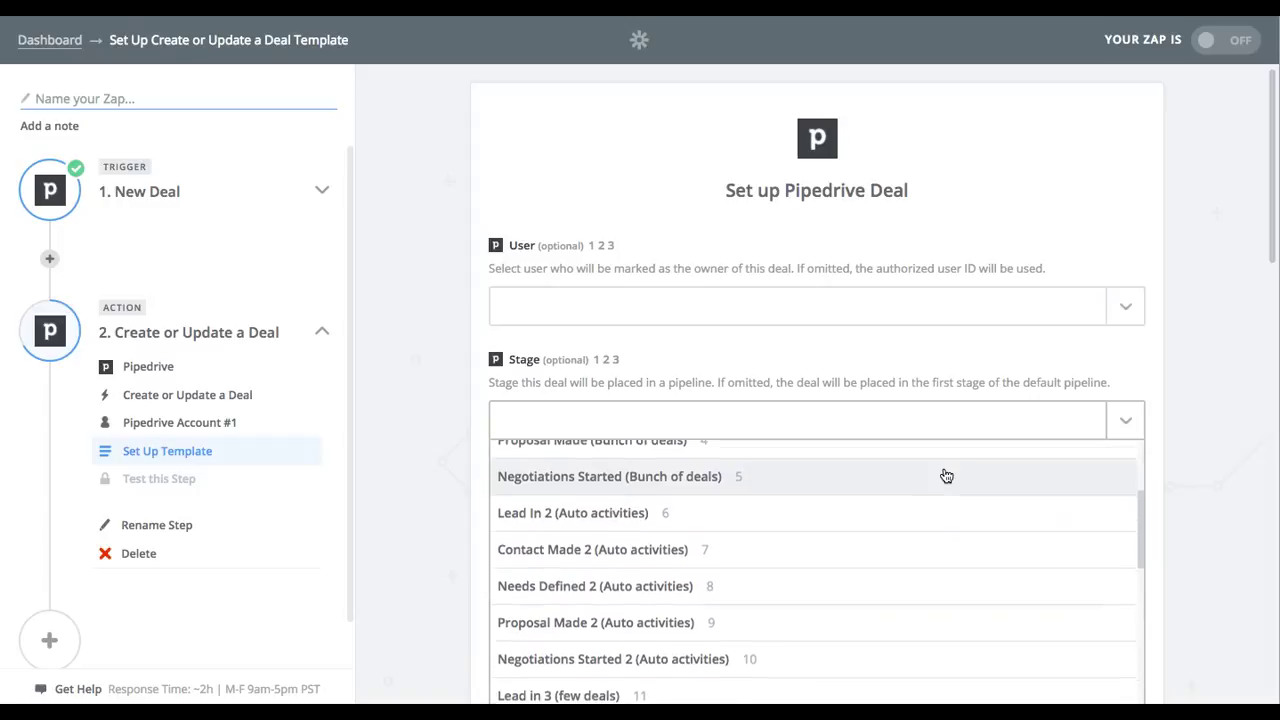
pyautogui.scroll(-5, 946, 476)
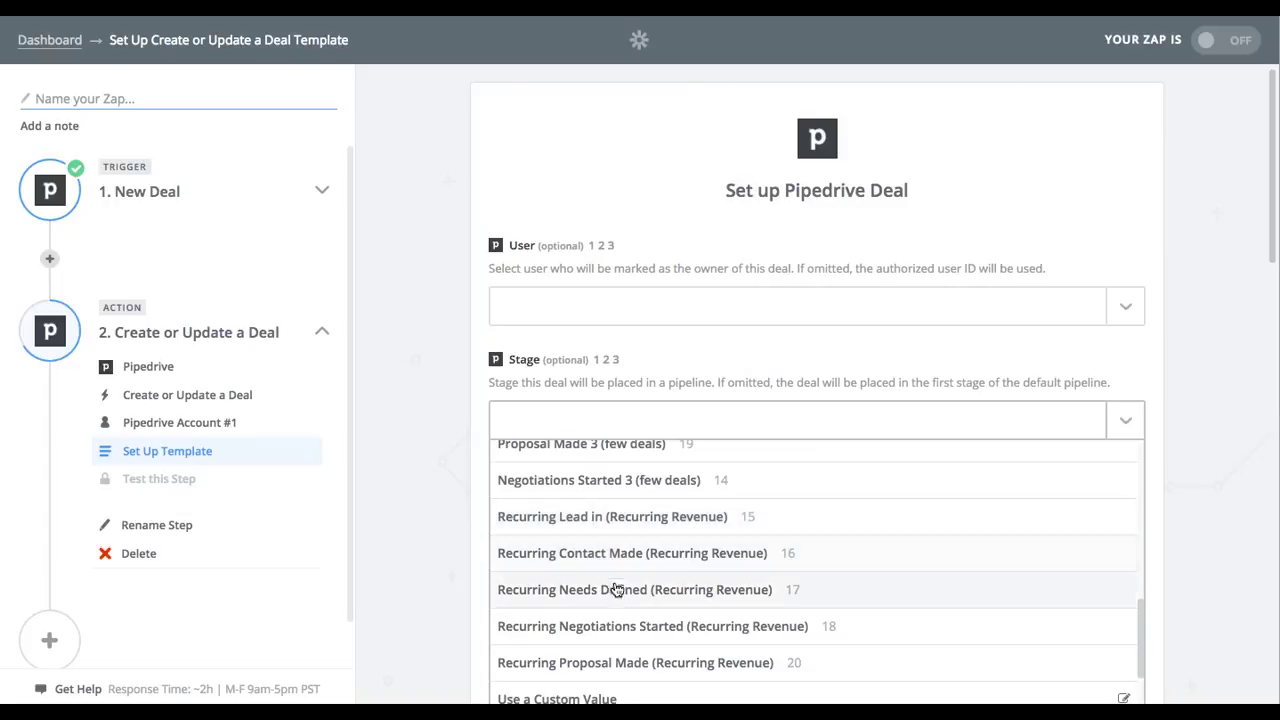
pyautogui.click(647, 515)
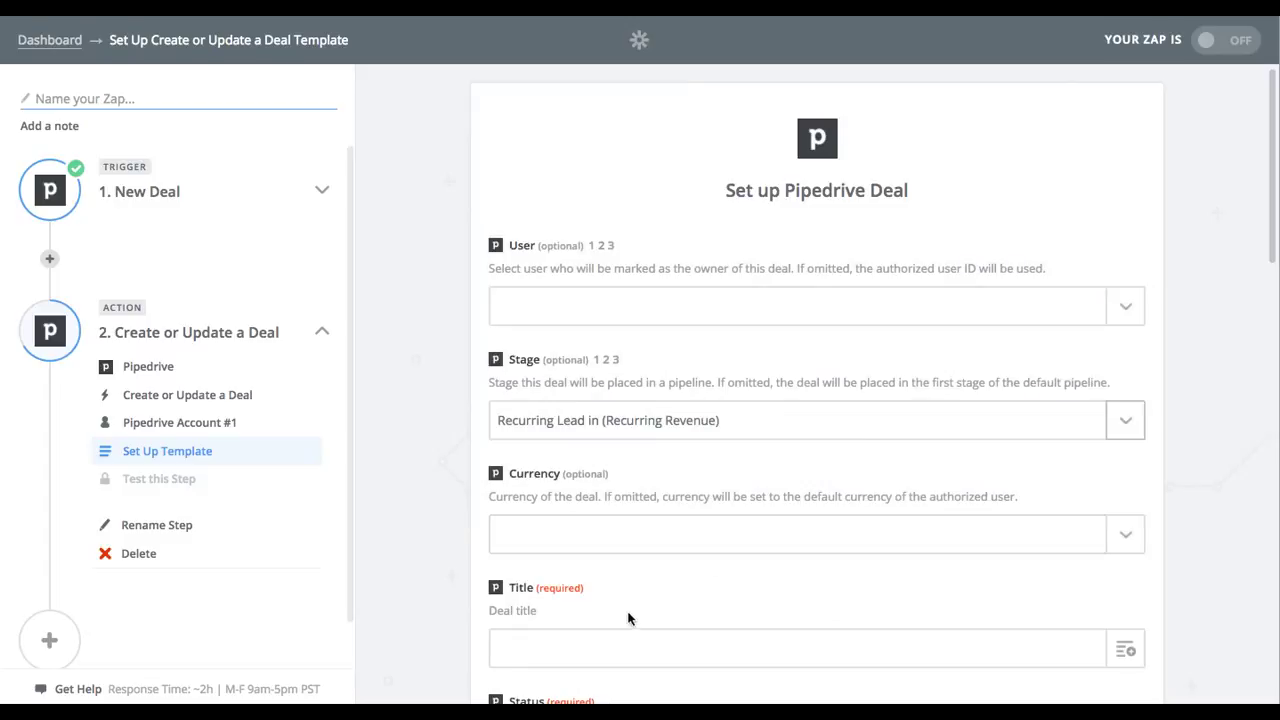
# Map the template's required Title field to the Deal title from Step 1
pyautogui.scroll(-3, 625, 617)
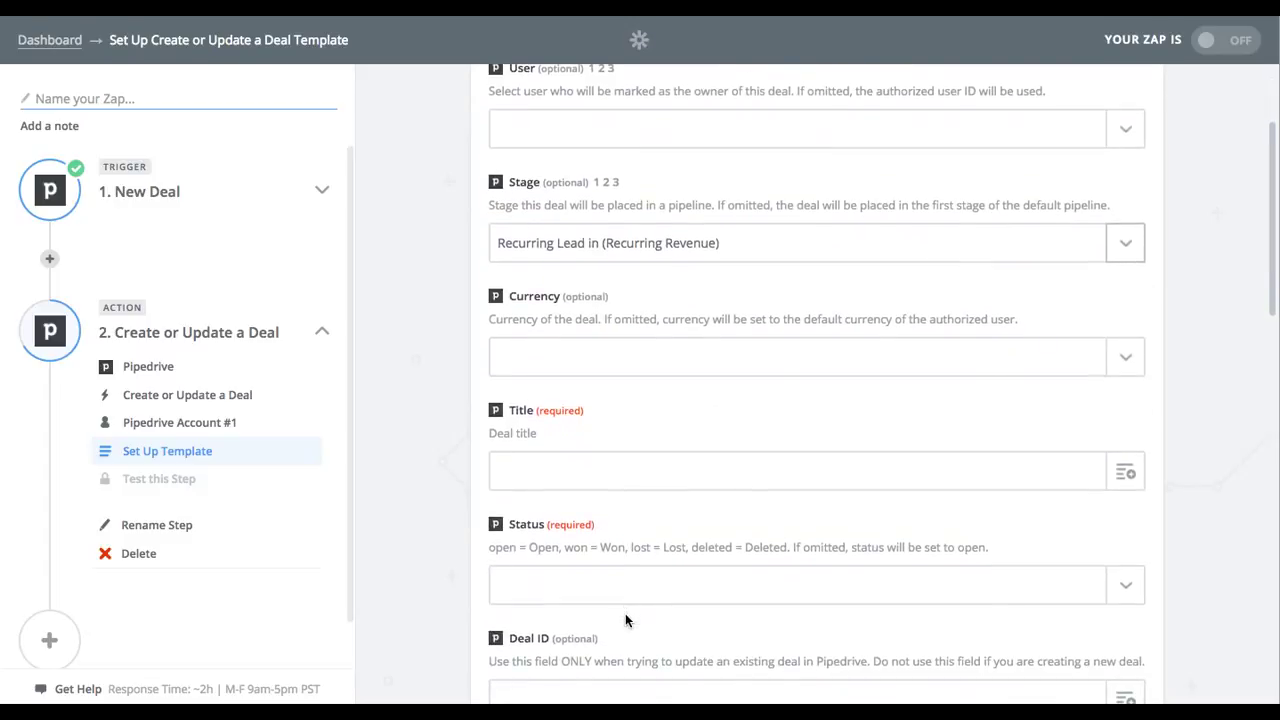
pyautogui.click(1127, 475)
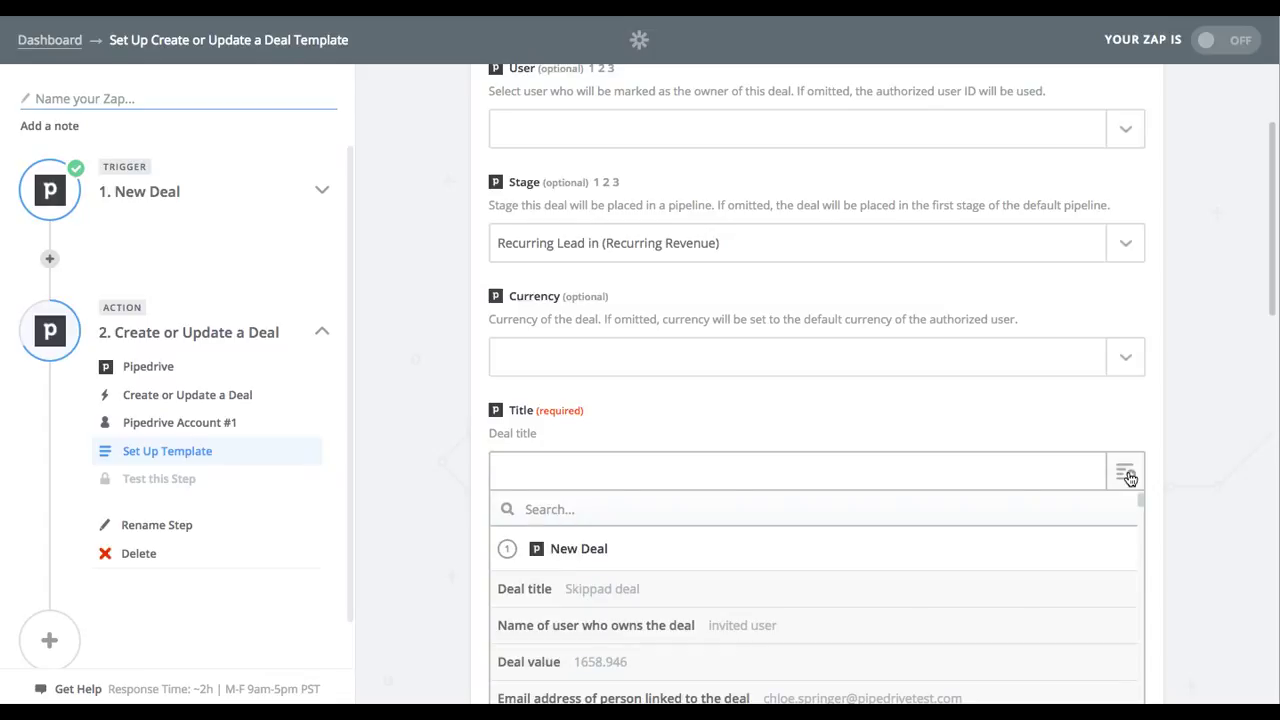
pyautogui.click(946, 592)
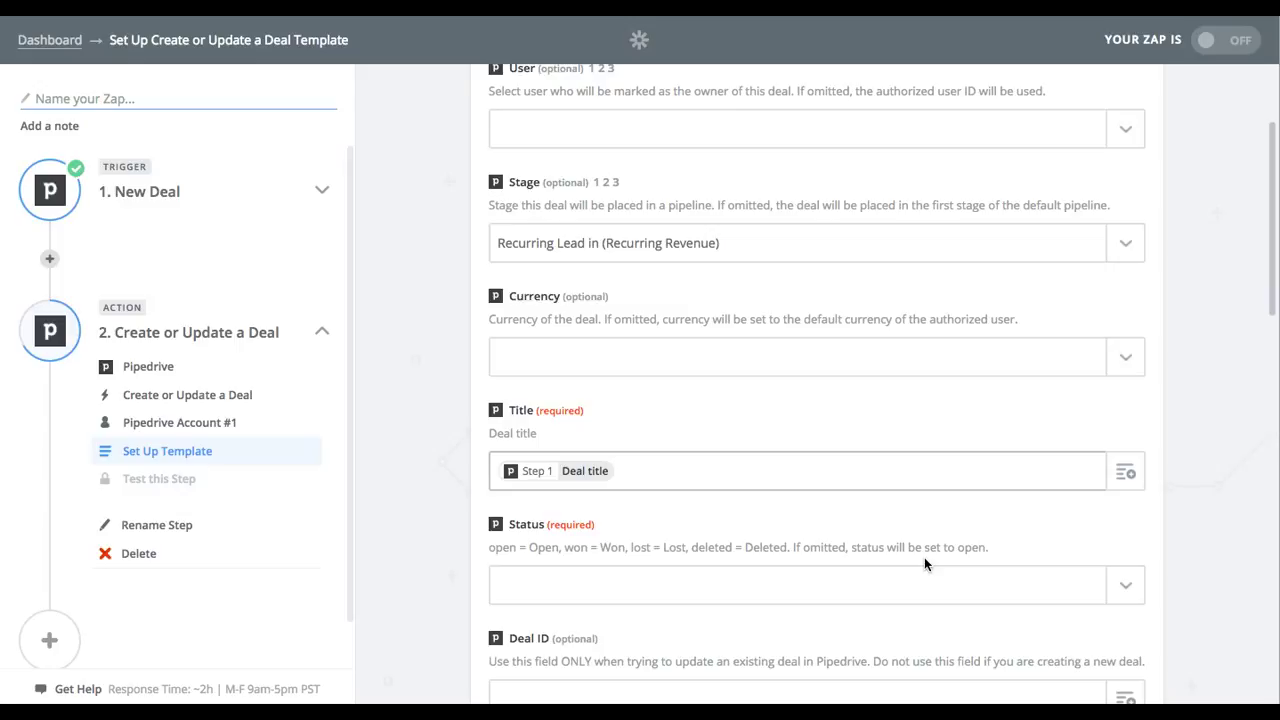
# Map the template's Deal ID field to the Deal id from the New Deal trigger, finding it with the search "id"
pyautogui.scroll(-3, 924, 564)
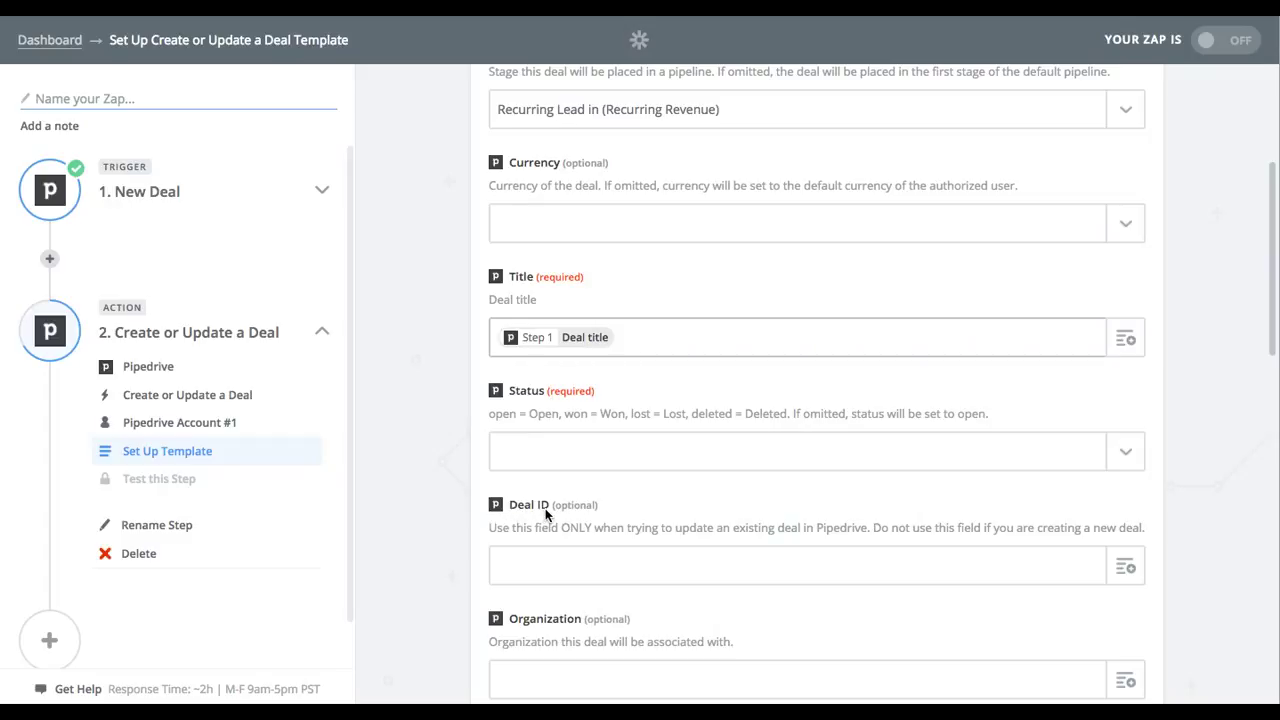
pyautogui.click(1126, 568)
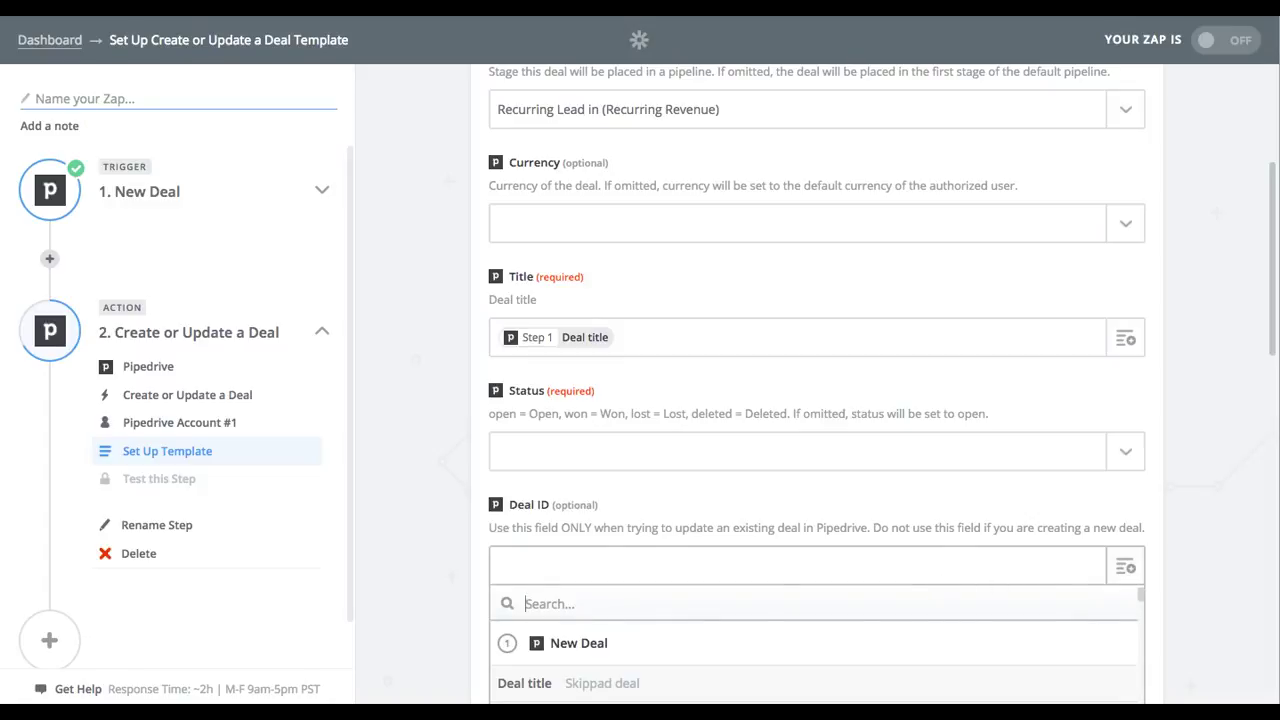
pyautogui.write('id')
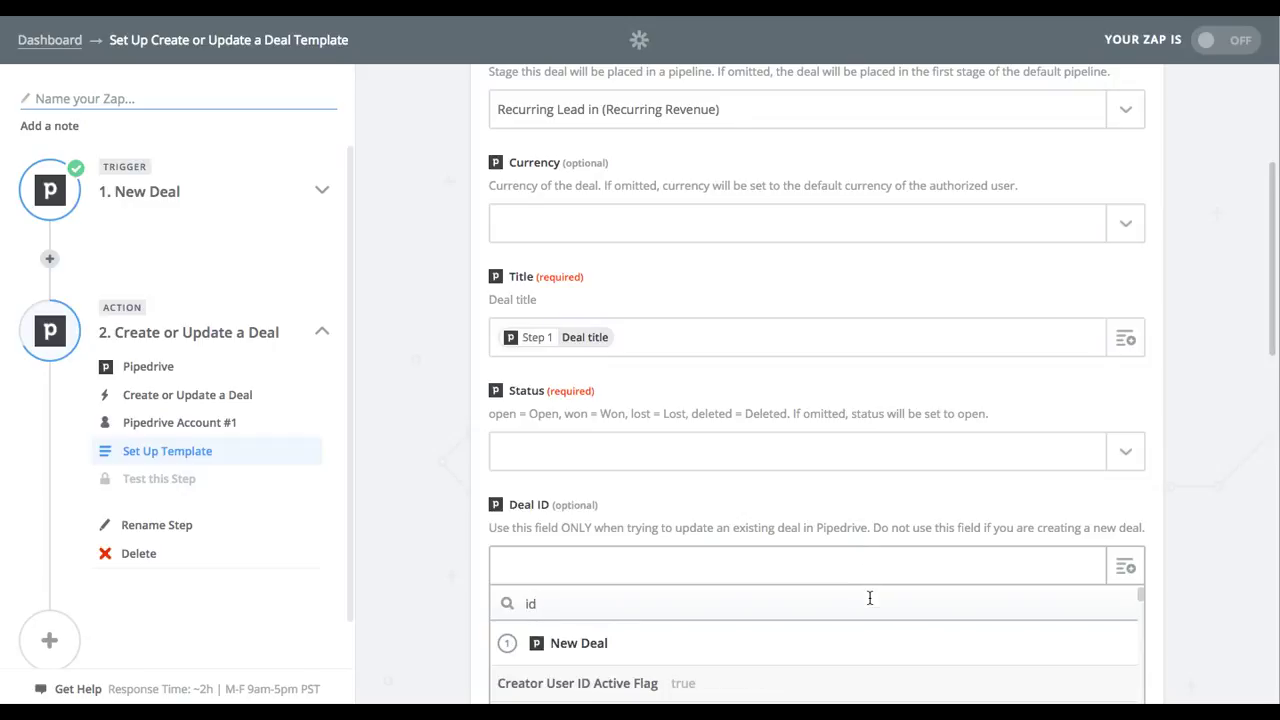
pyautogui.scroll(-2, 869, 600)
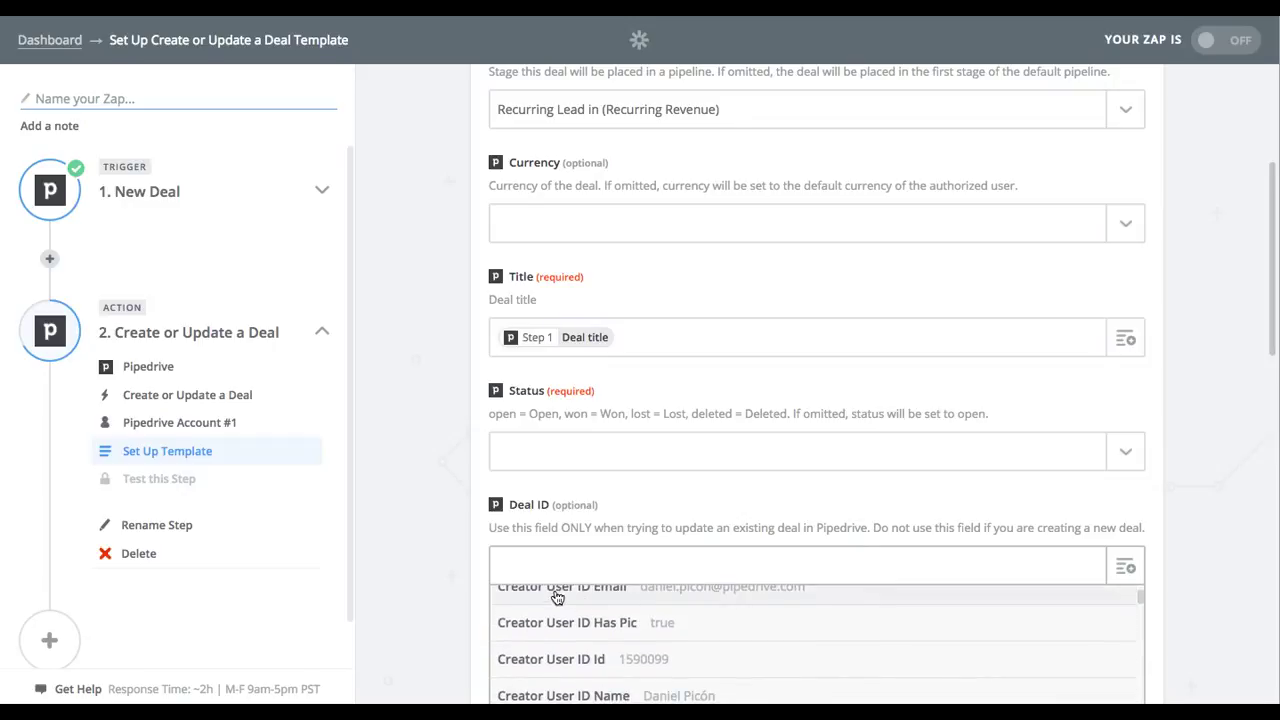
pyautogui.scroll(-3, 452, 615)
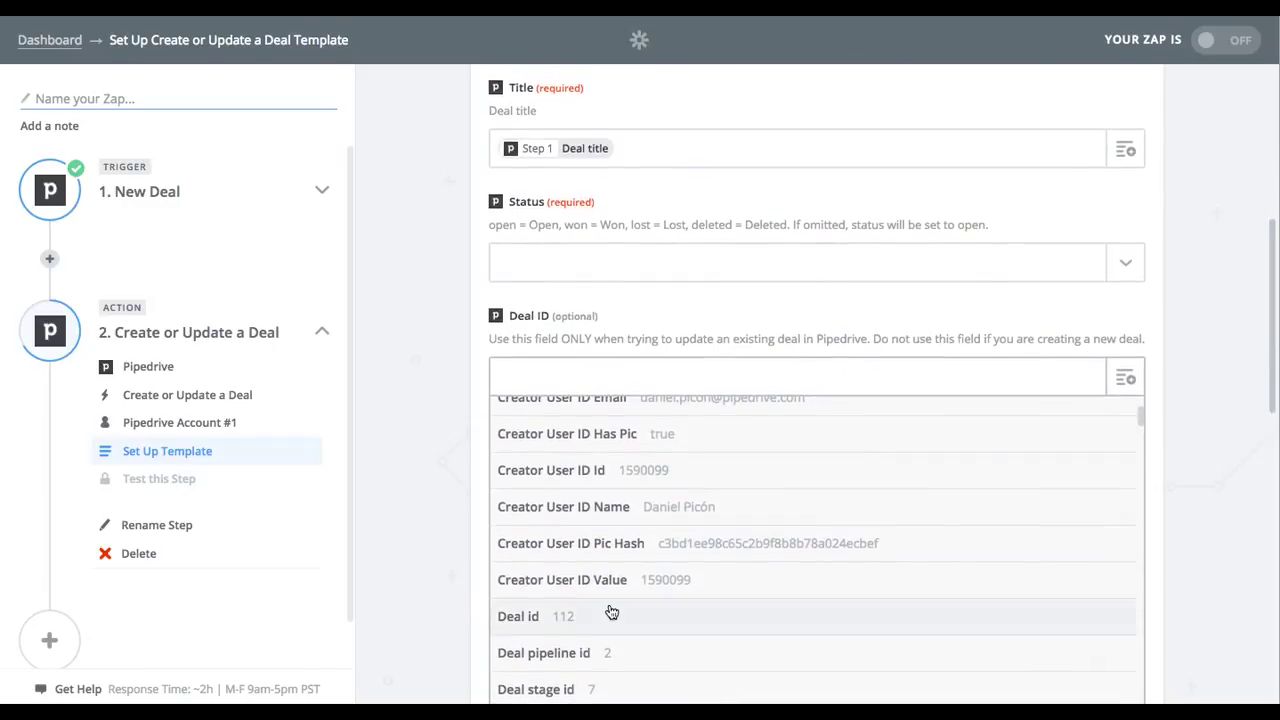
pyautogui.click(615, 626)
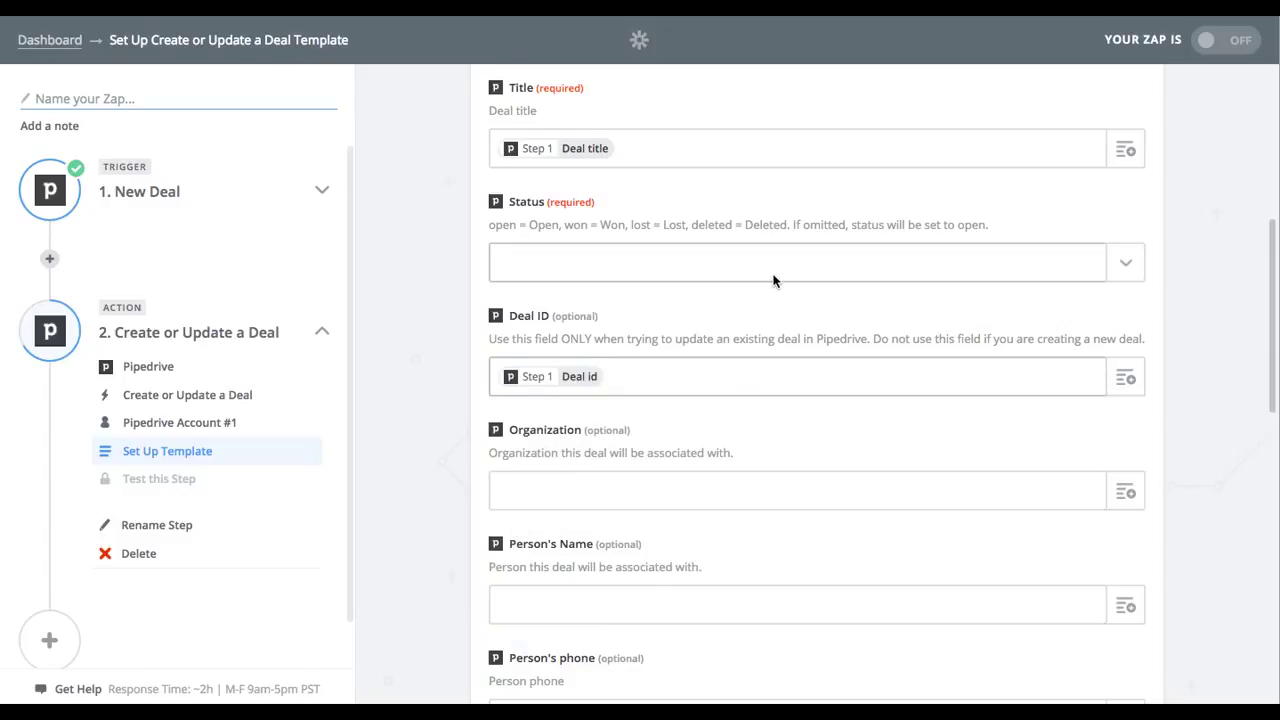
# Clear the Title mapping and try to continue with the required Title and Status fields empty
pyautogui.scroll(1, 857, 220)
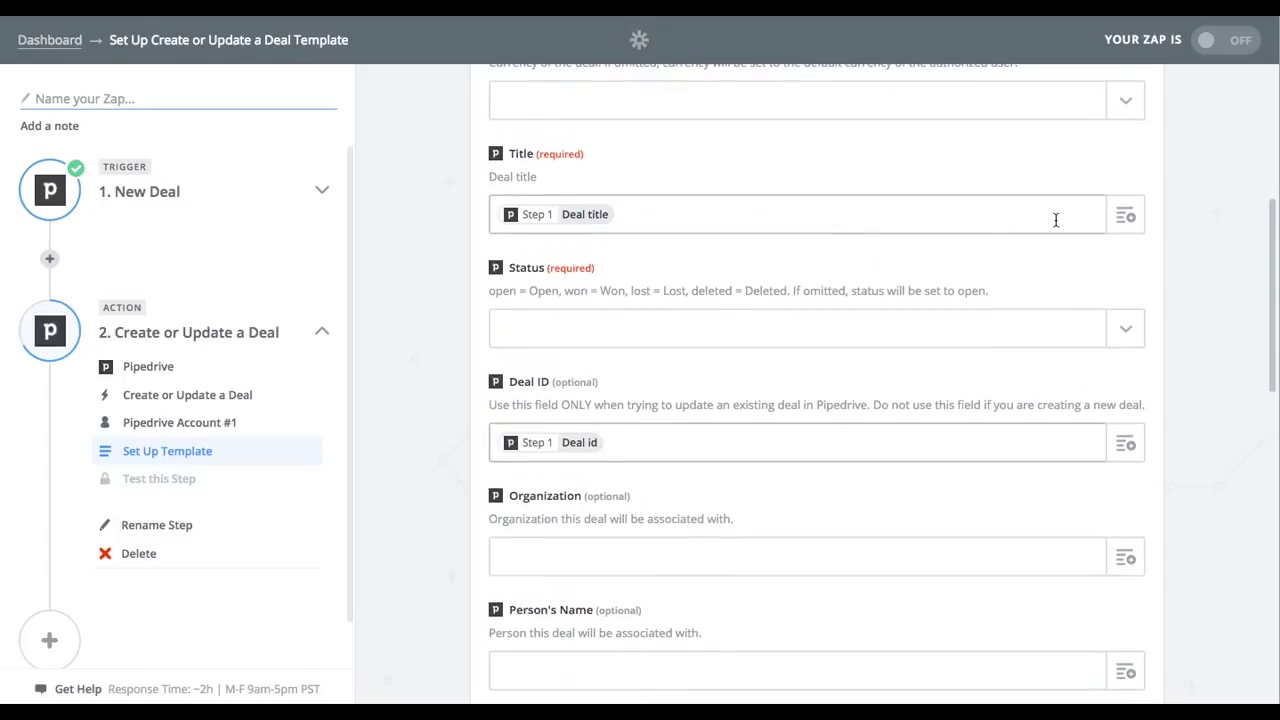
pyautogui.click(1000, 214)
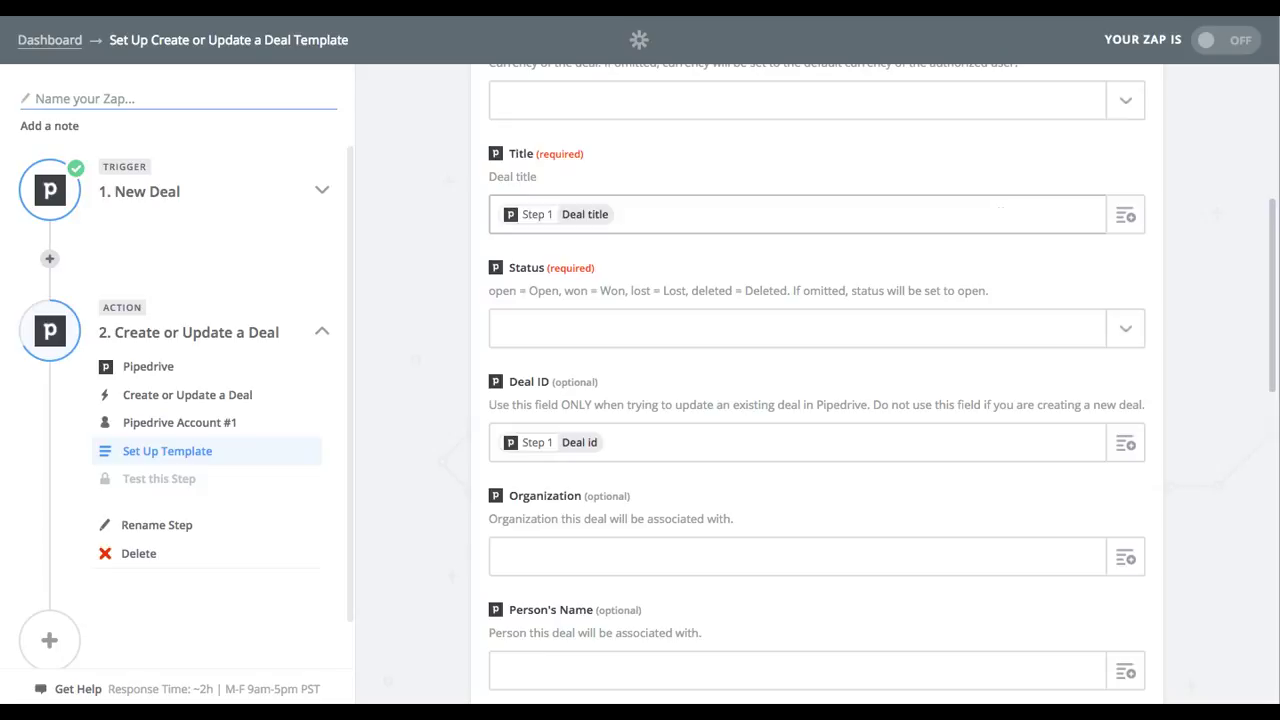
pyautogui.press('BackSpace')
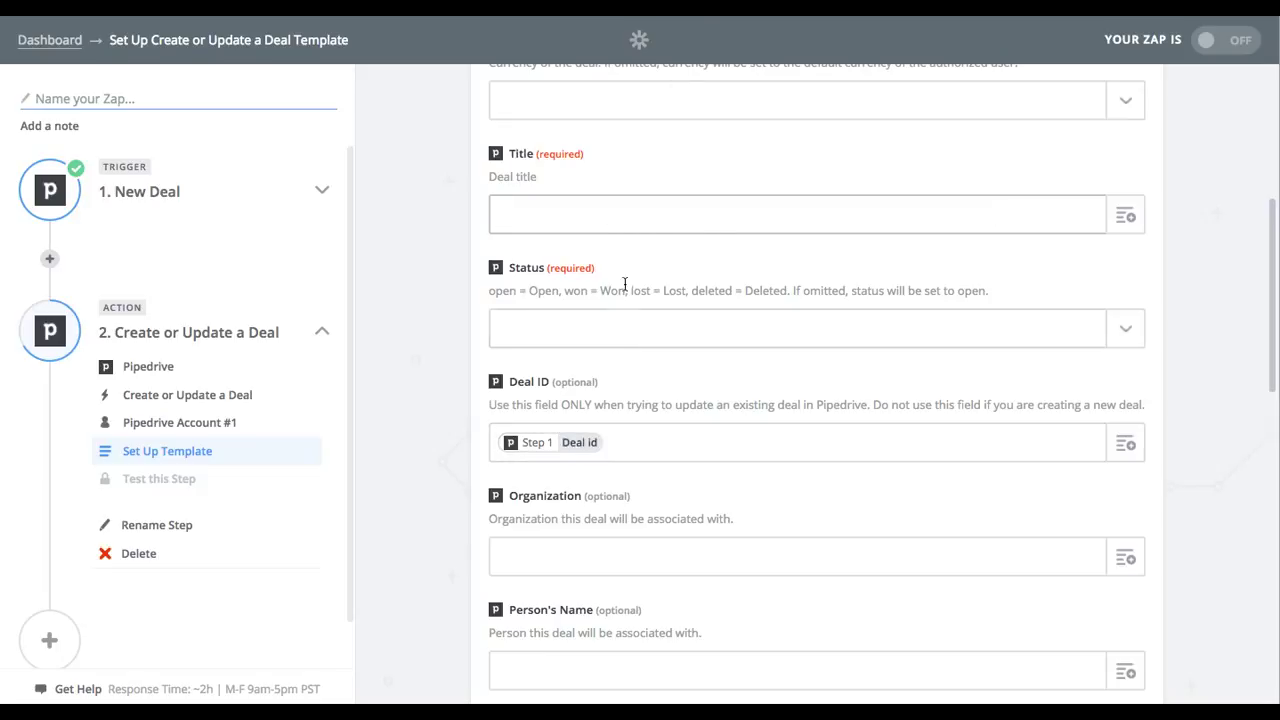
pyautogui.scroll(-4, 620, 300)
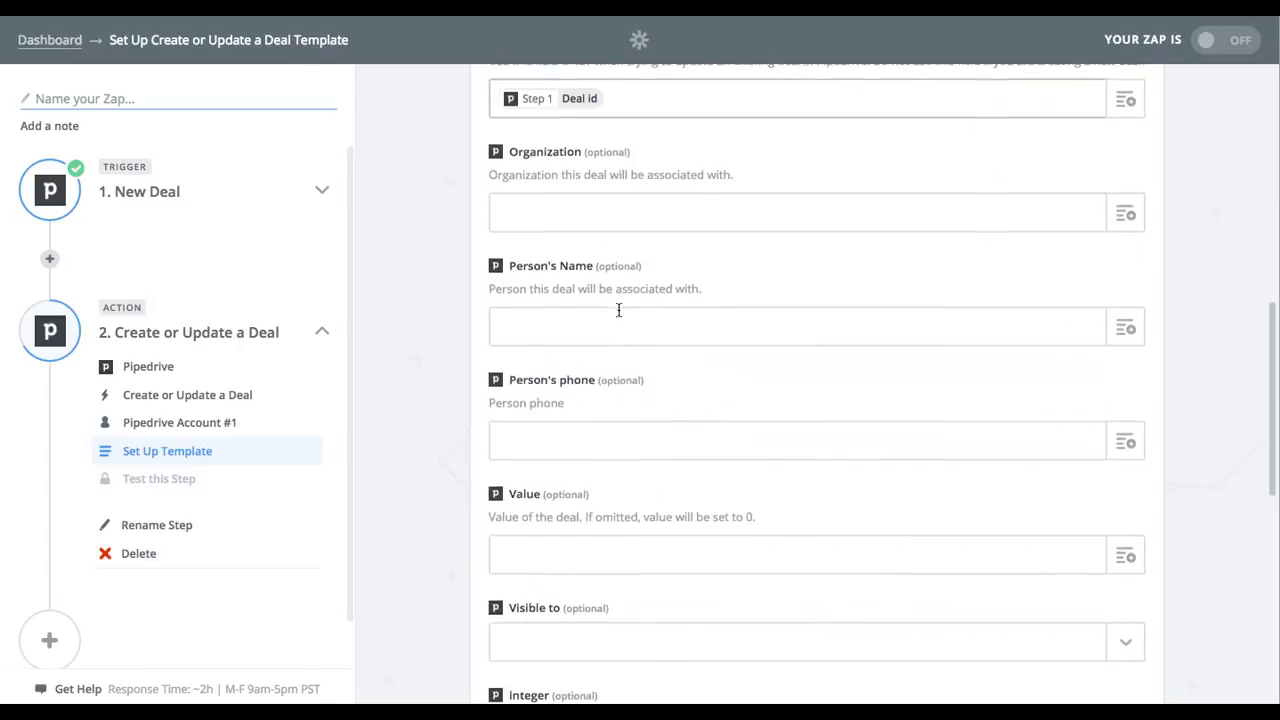
pyautogui.scroll(-8, 618, 310)
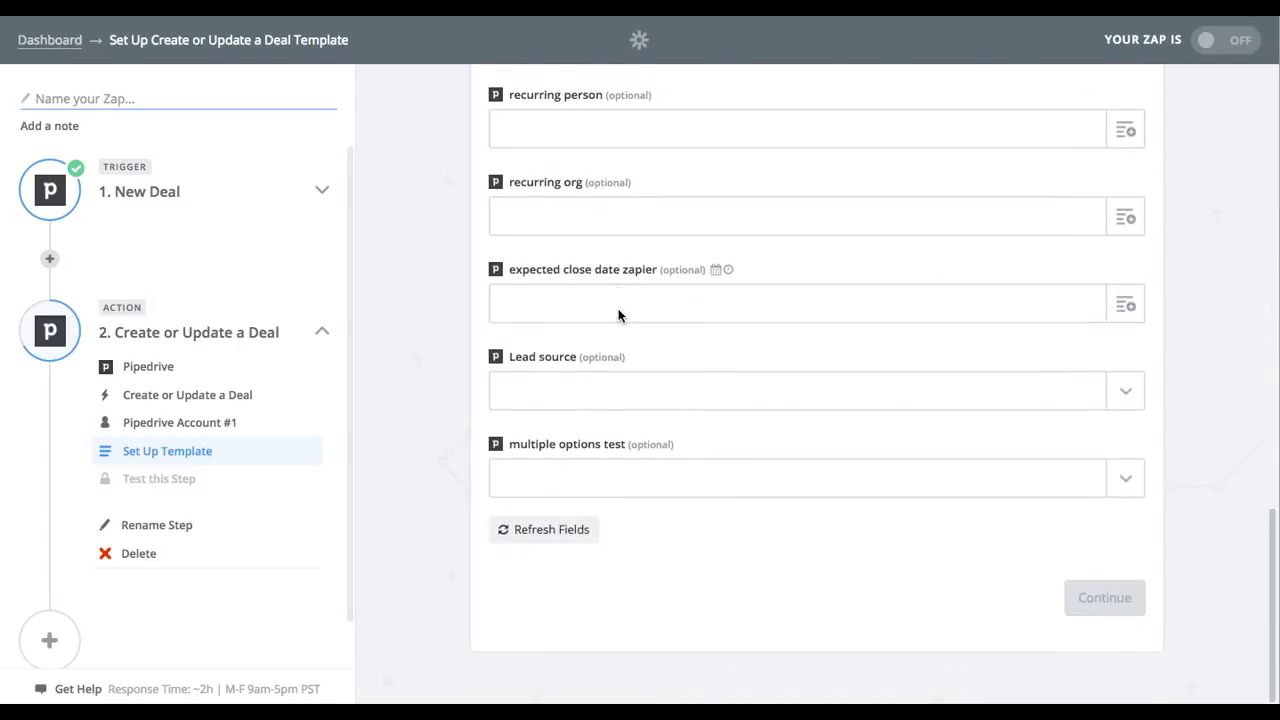
pyautogui.click(1085, 597)
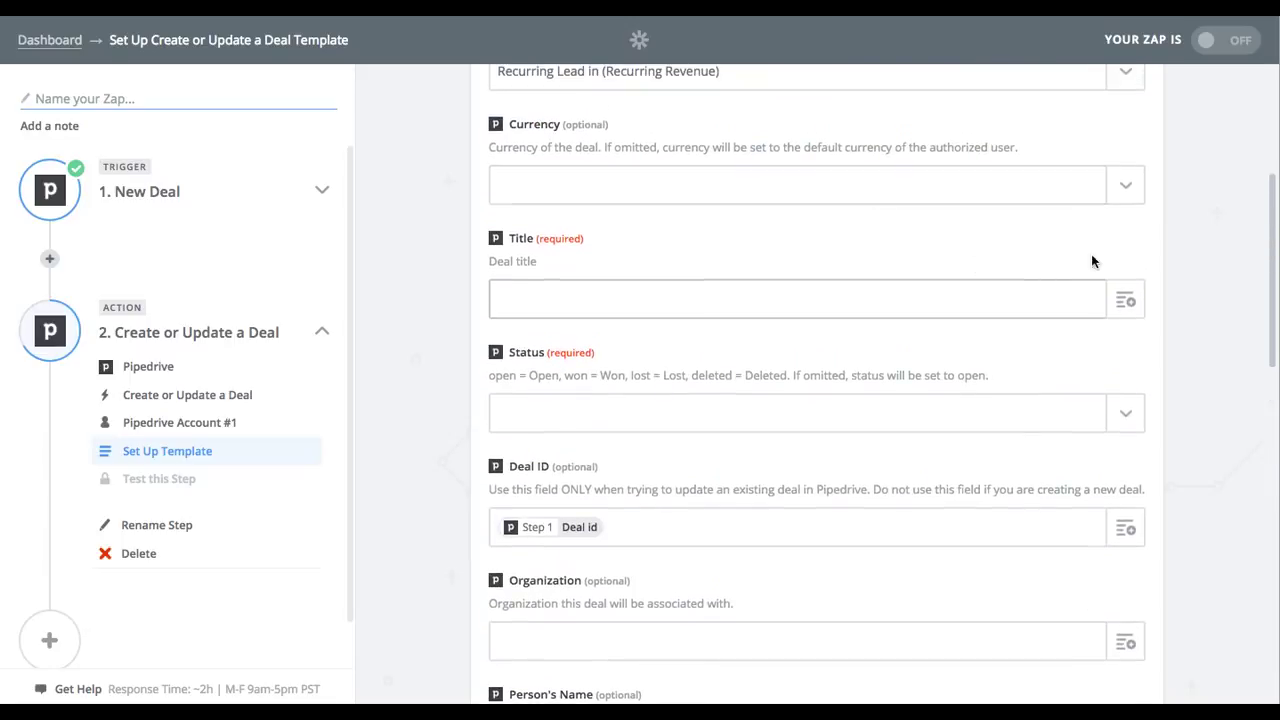
# Fill the required fields by mapping Title to Step 1's Deal title and setting Status to Open
pyautogui.click(1110, 311)
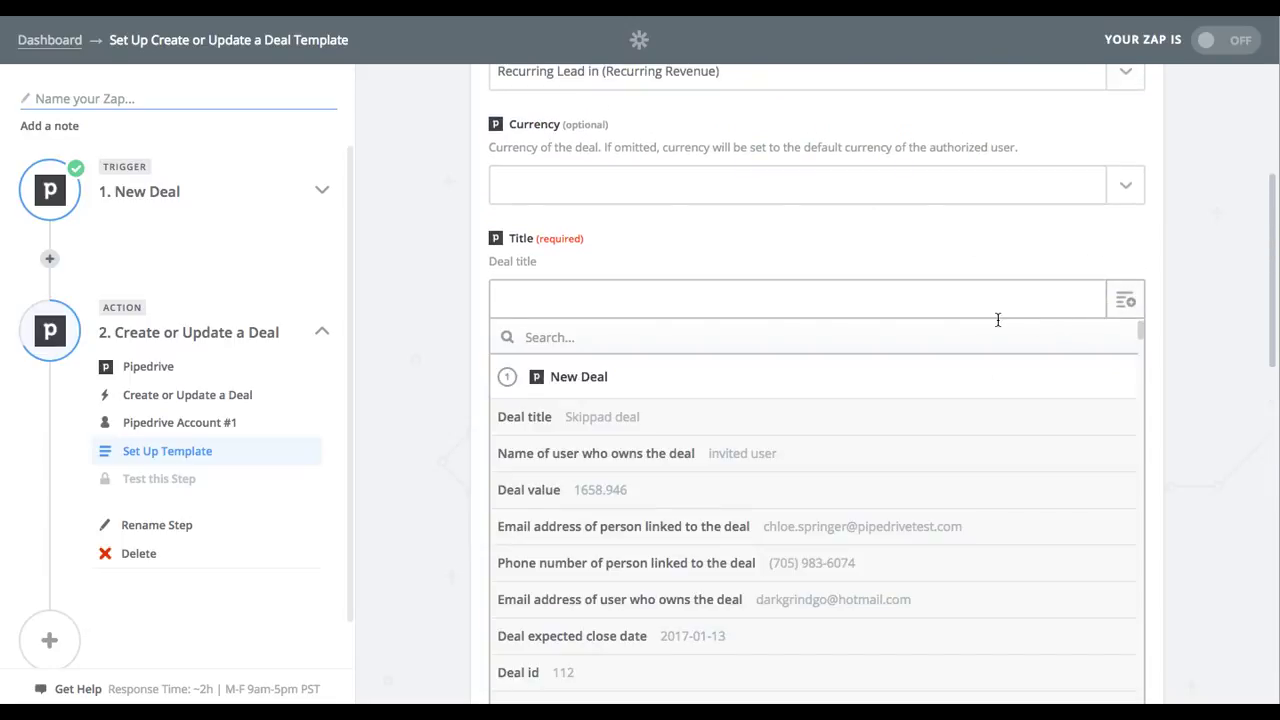
pyautogui.click(888, 418)
pyautogui.click(1126, 411)
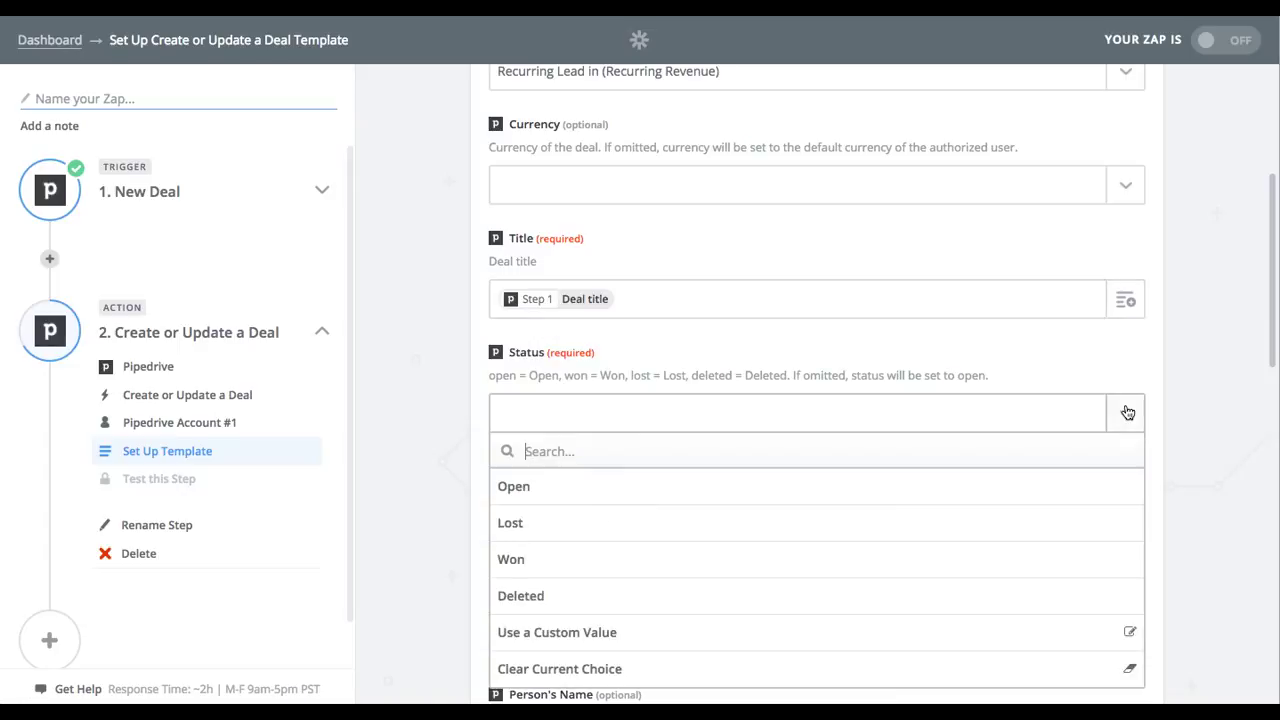
pyautogui.click(904, 504)
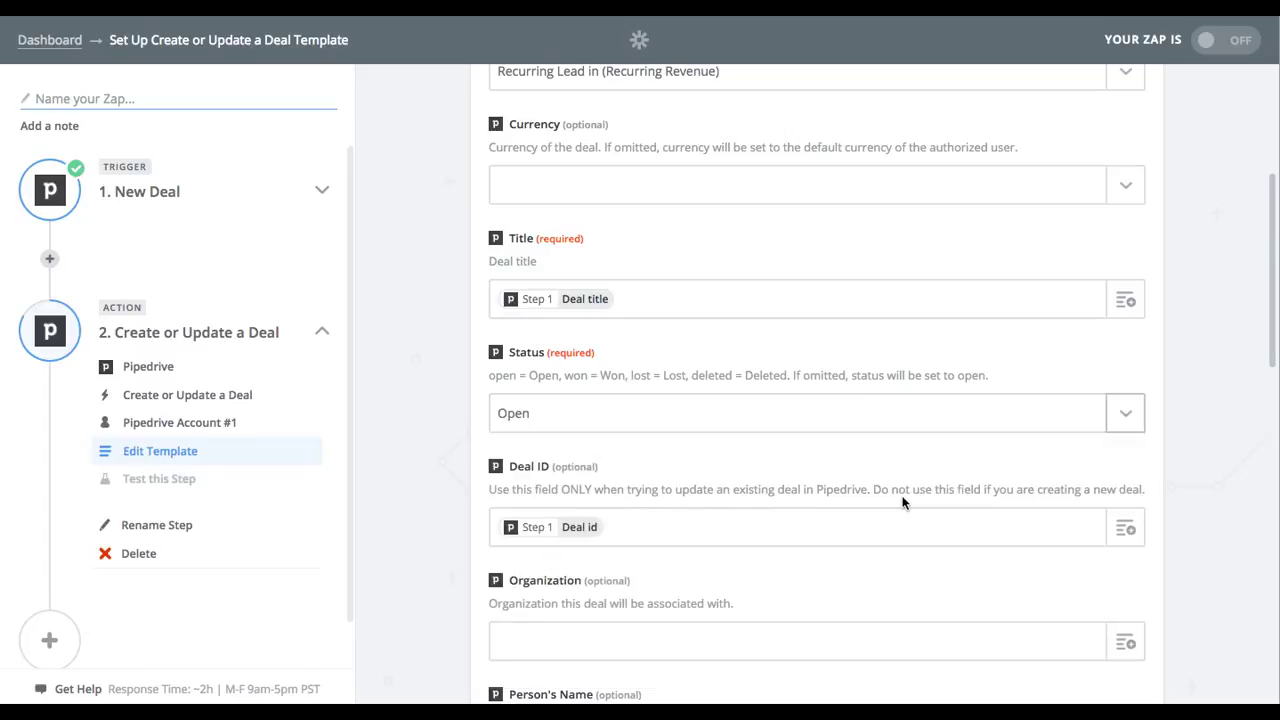
pyautogui.scroll(-5, 1185, 467)
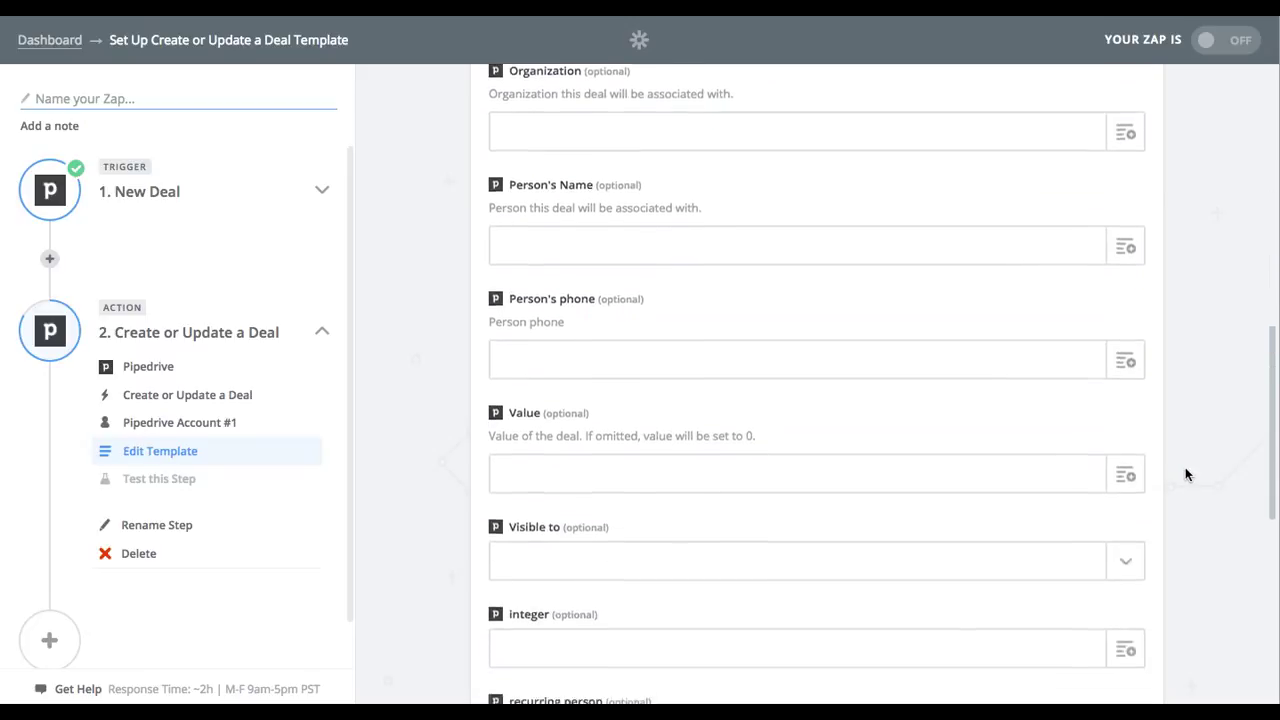
pyautogui.scroll(-6, 1185, 467)
pyautogui.scroll(9, 1185, 467)
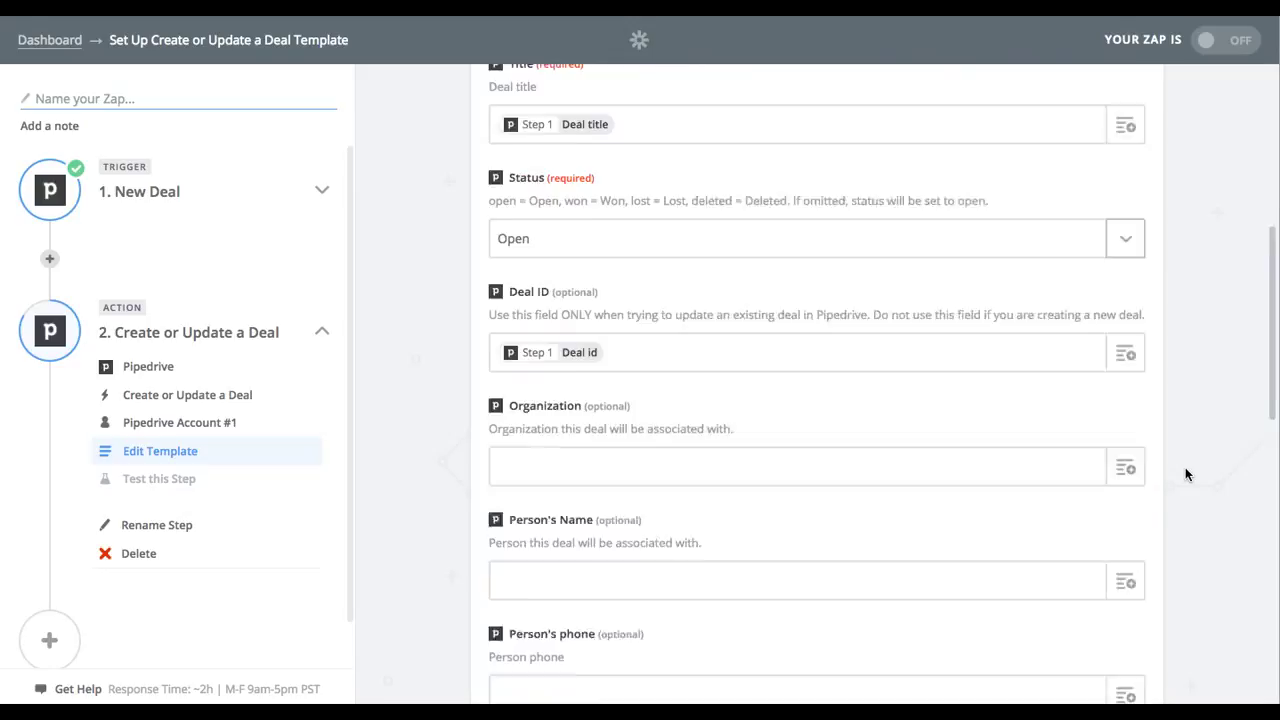
# Review the deal template's remaining optional fields, leave them empty and continue to the step test
pyautogui.scroll(1, 1186, 474)
pyautogui.scroll(-8, 1184, 461)
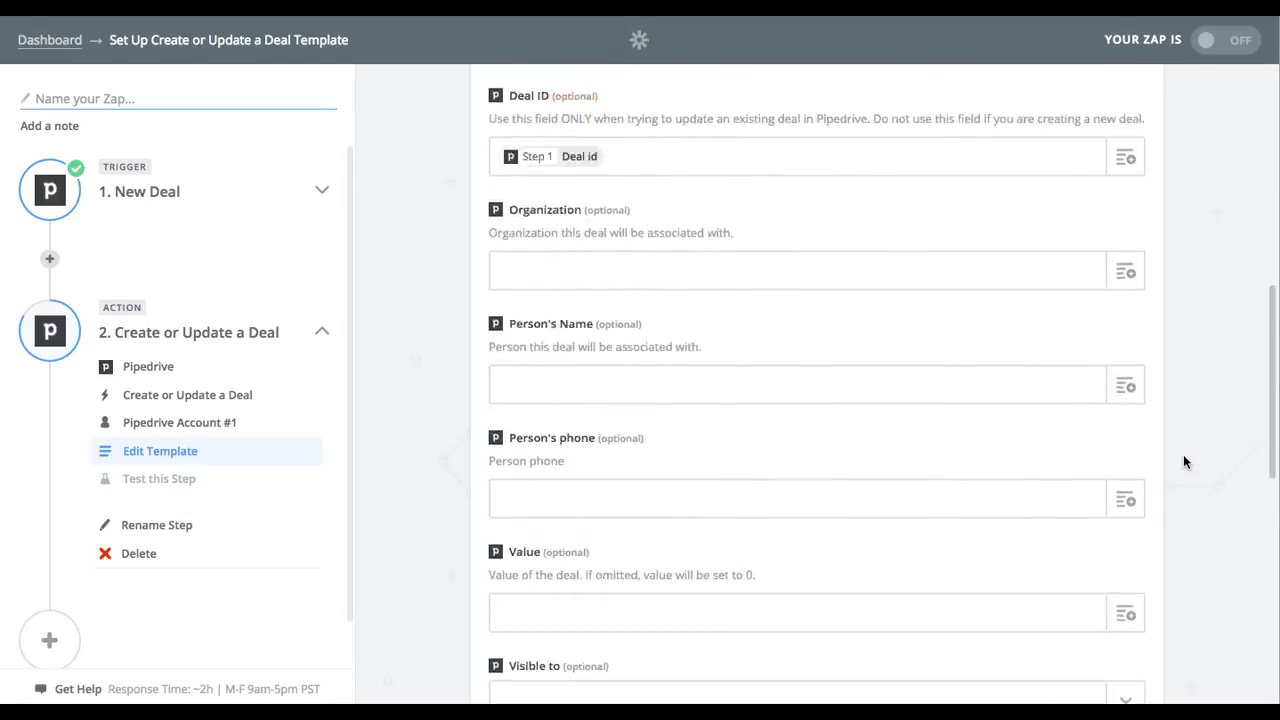
pyautogui.scroll(5, 1184, 461)
pyautogui.scroll(-1, 1184, 461)
pyautogui.scroll(-5, 1183, 461)
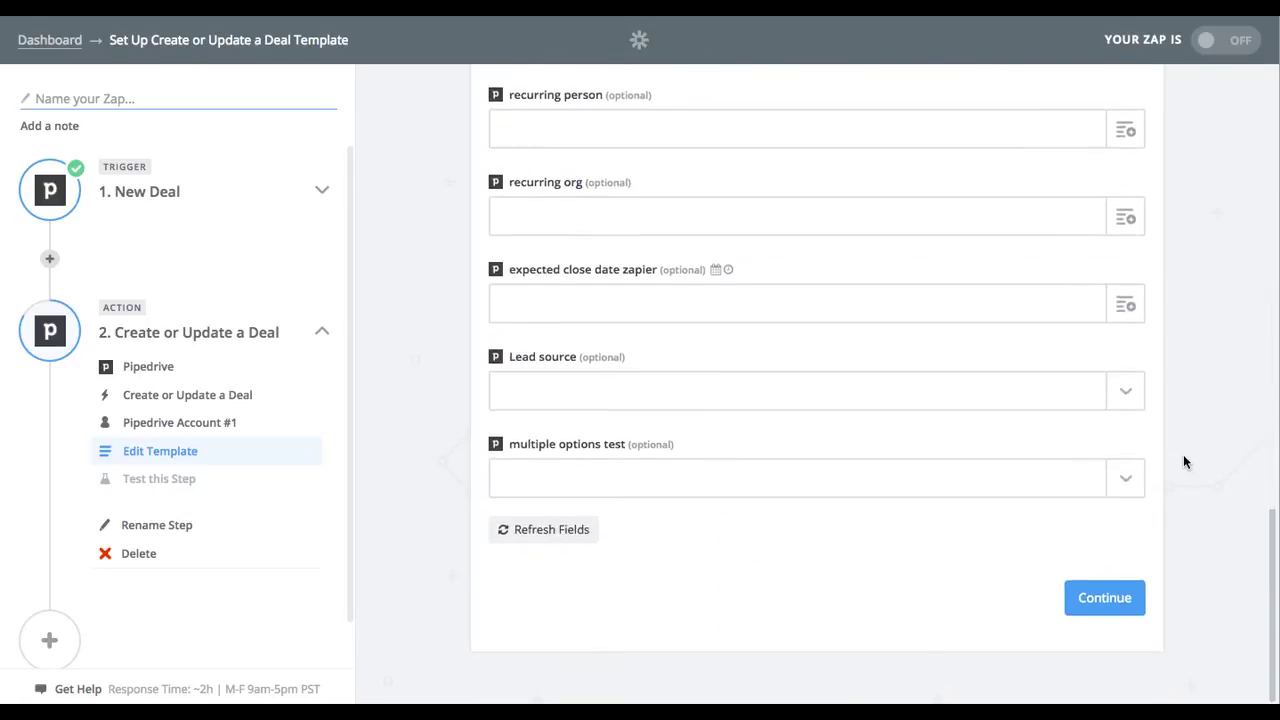
pyautogui.click(1127, 600)
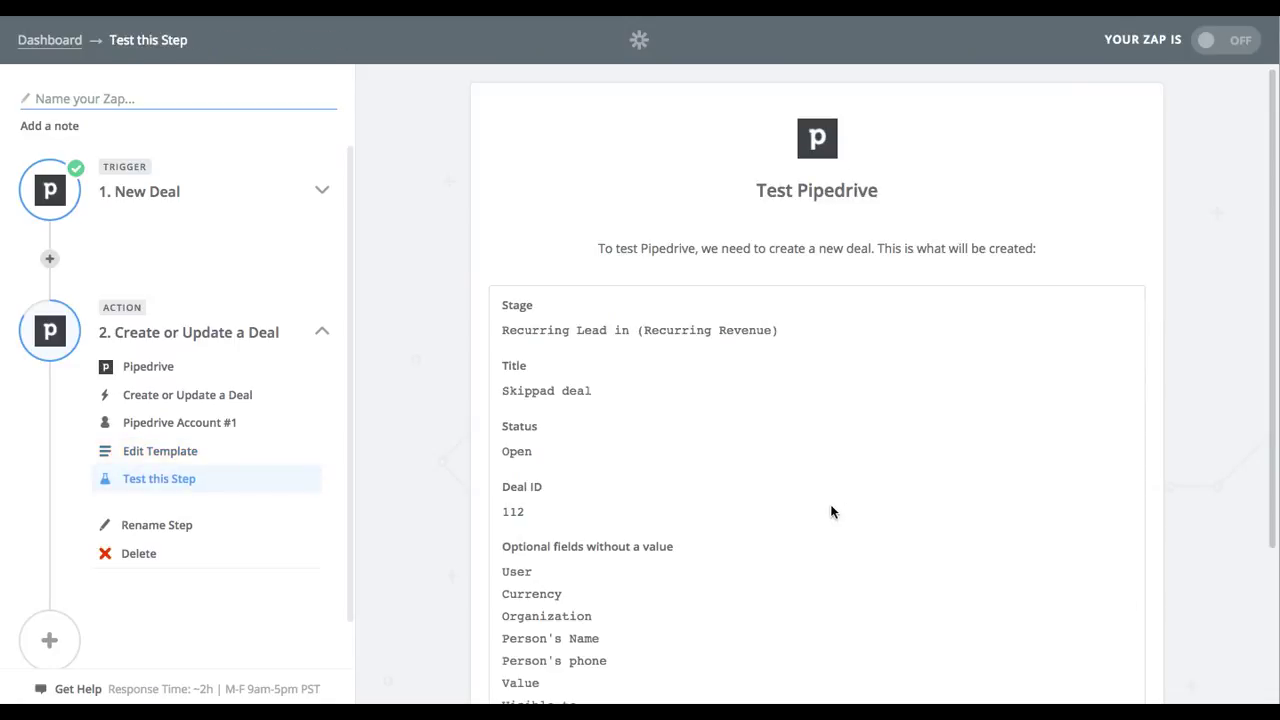
# Run the Create or Update a Deal test and review the returned deal data
pyautogui.scroll(-5, 831, 509)
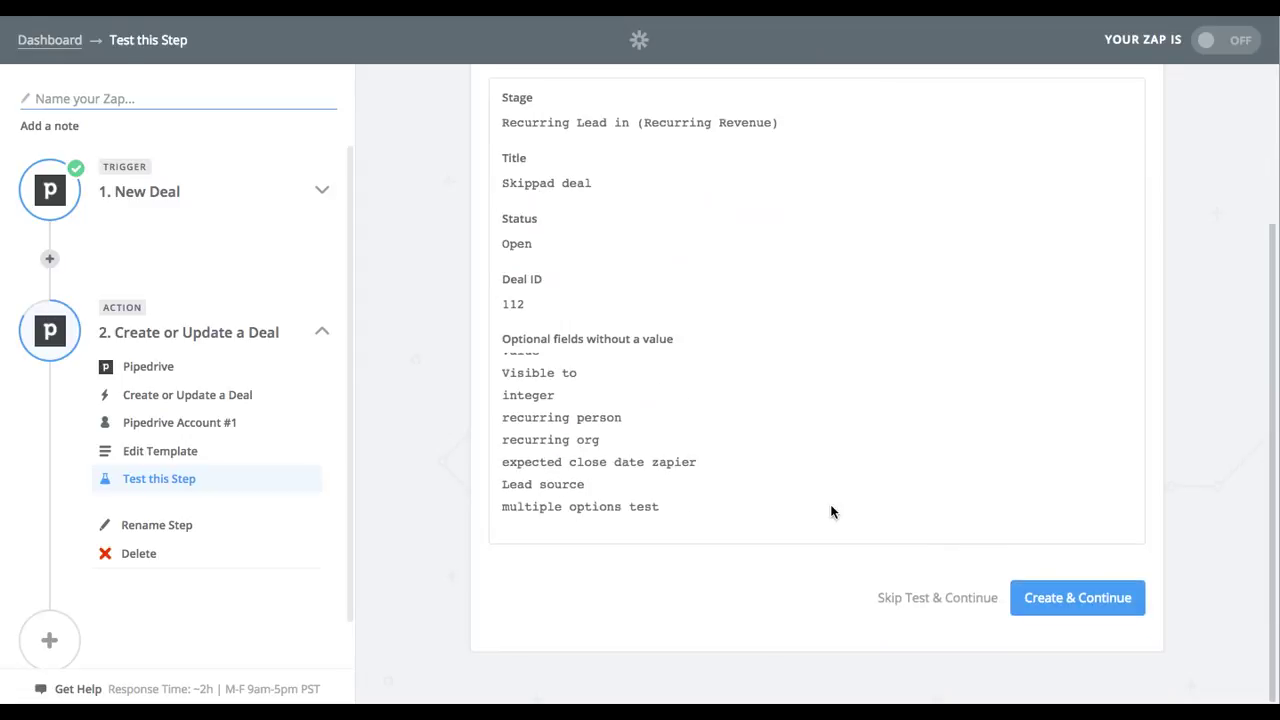
pyautogui.click(1055, 600)
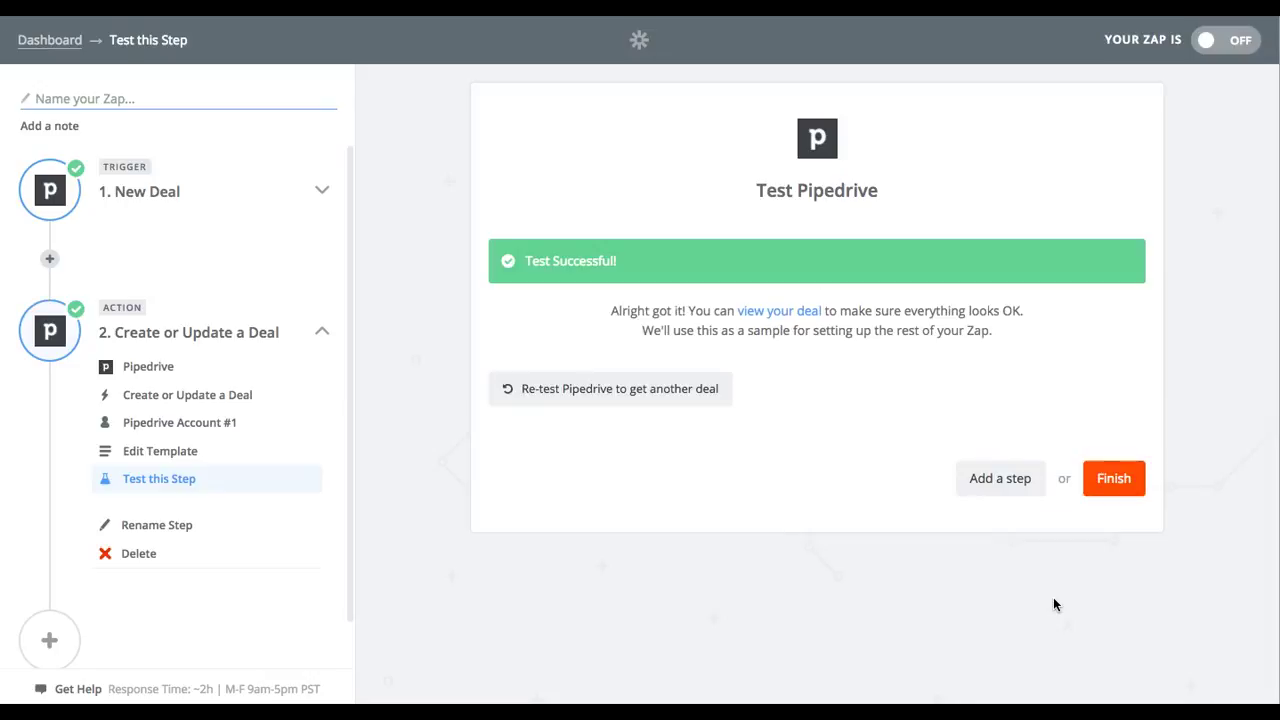
pyautogui.click(760, 314)
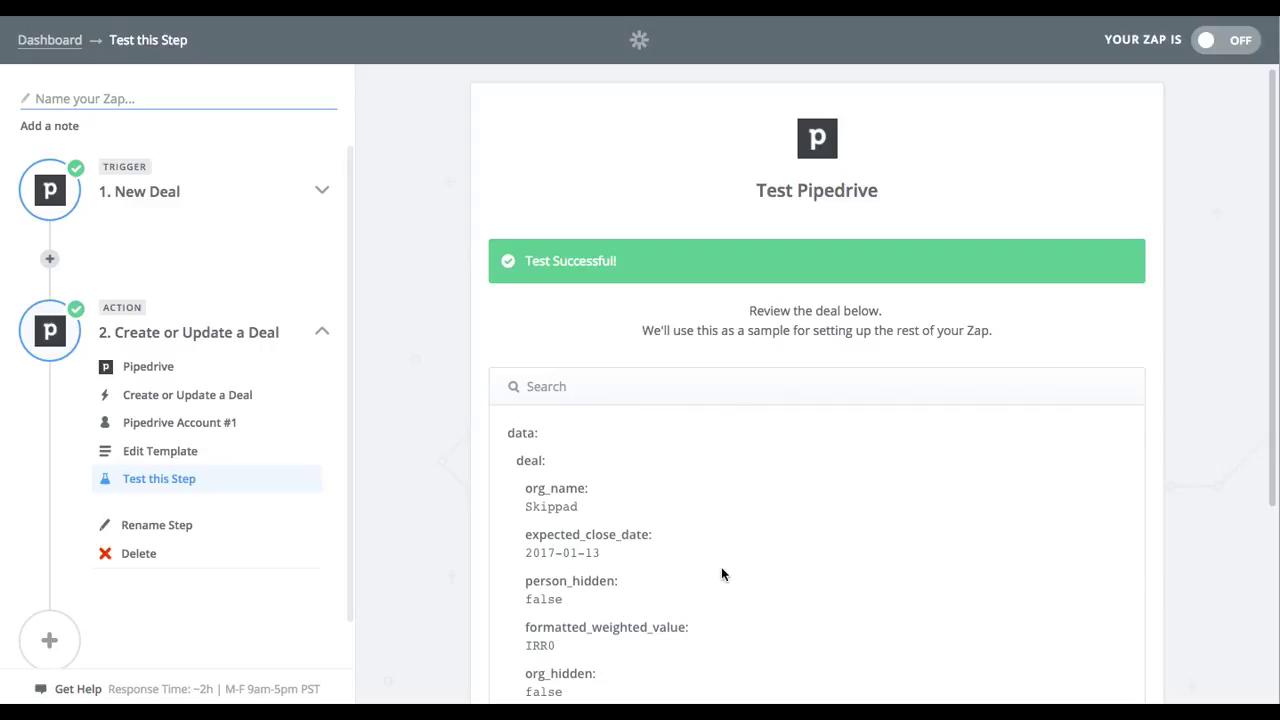
pyautogui.scroll(-3, 592, 527)
pyautogui.scroll(-7, 592, 521)
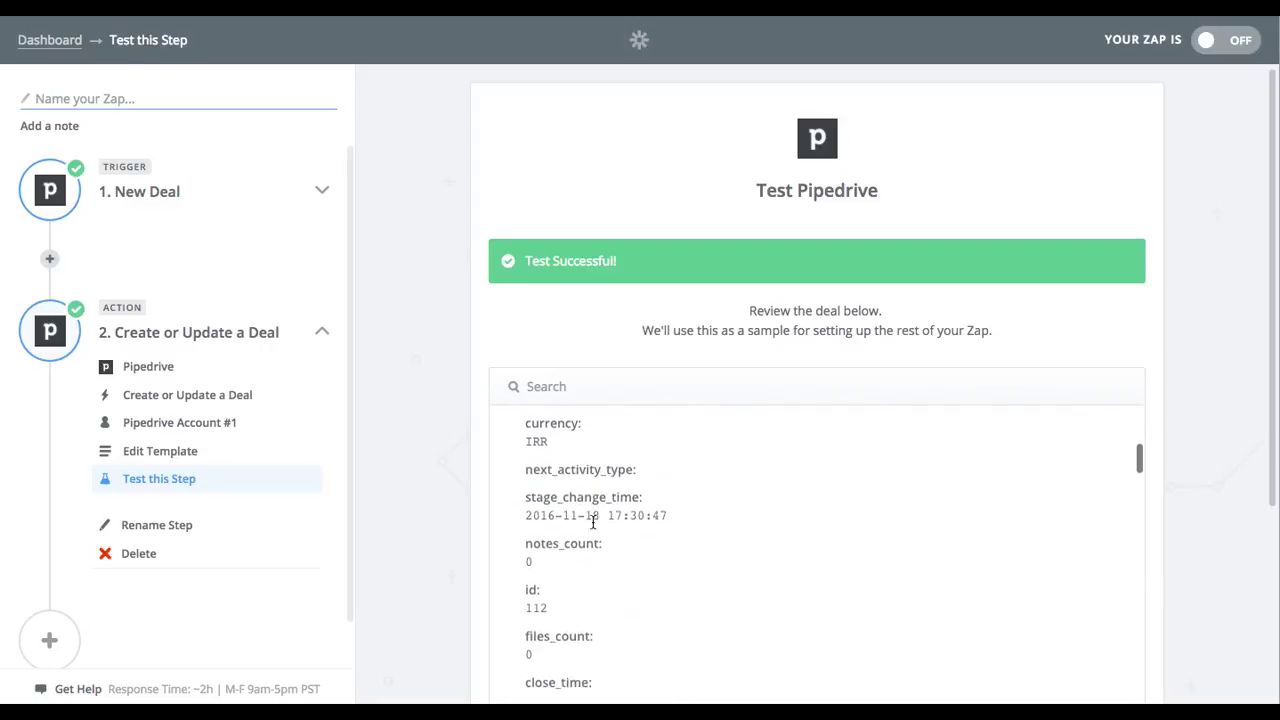
pyautogui.scroll(-3, 592, 522)
pyautogui.scroll(-5, 437, 561)
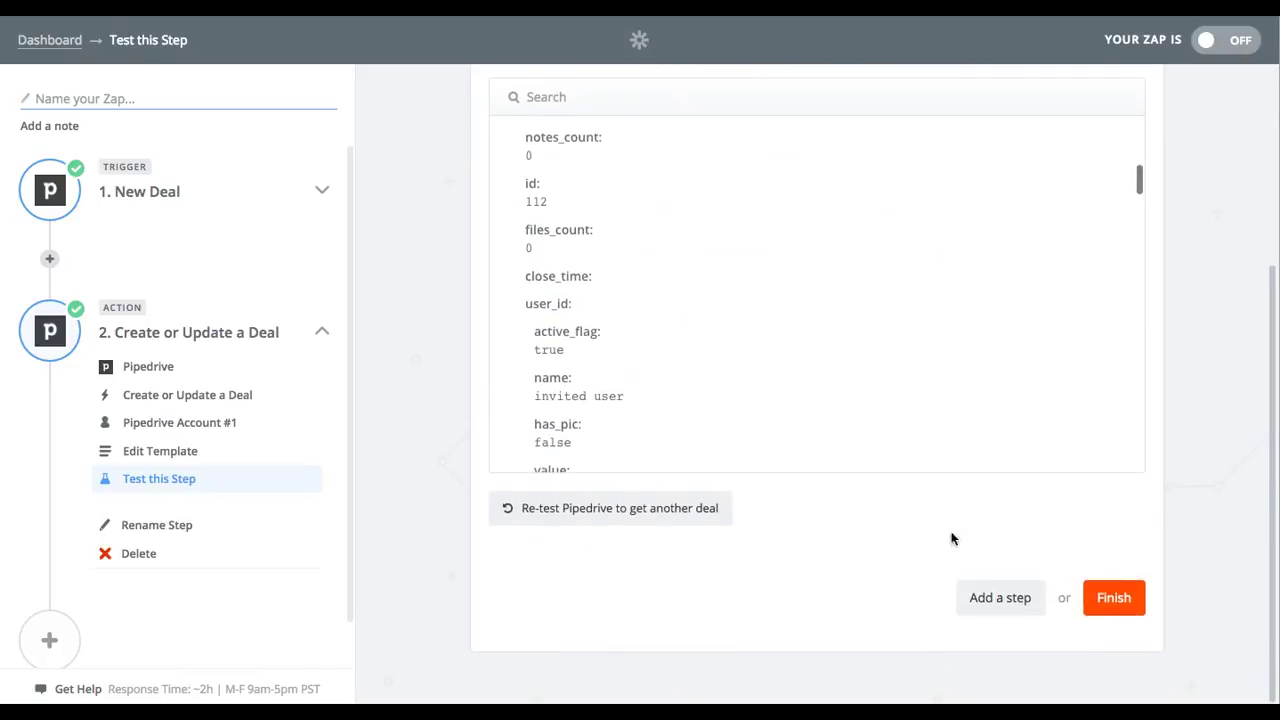
# Finish the step setup and name the Zap "automove won deal to pipe"
pyautogui.click(1110, 595)
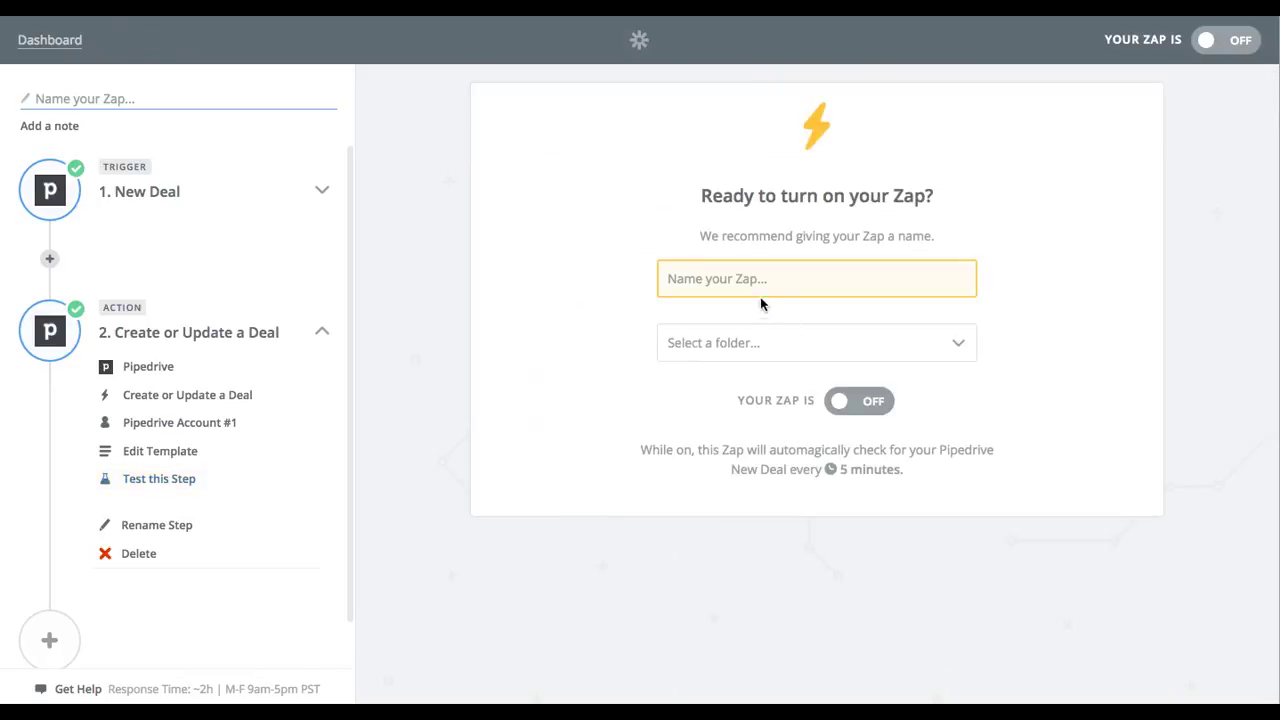
pyautogui.click(754, 278)
pyautogui.write('auto')
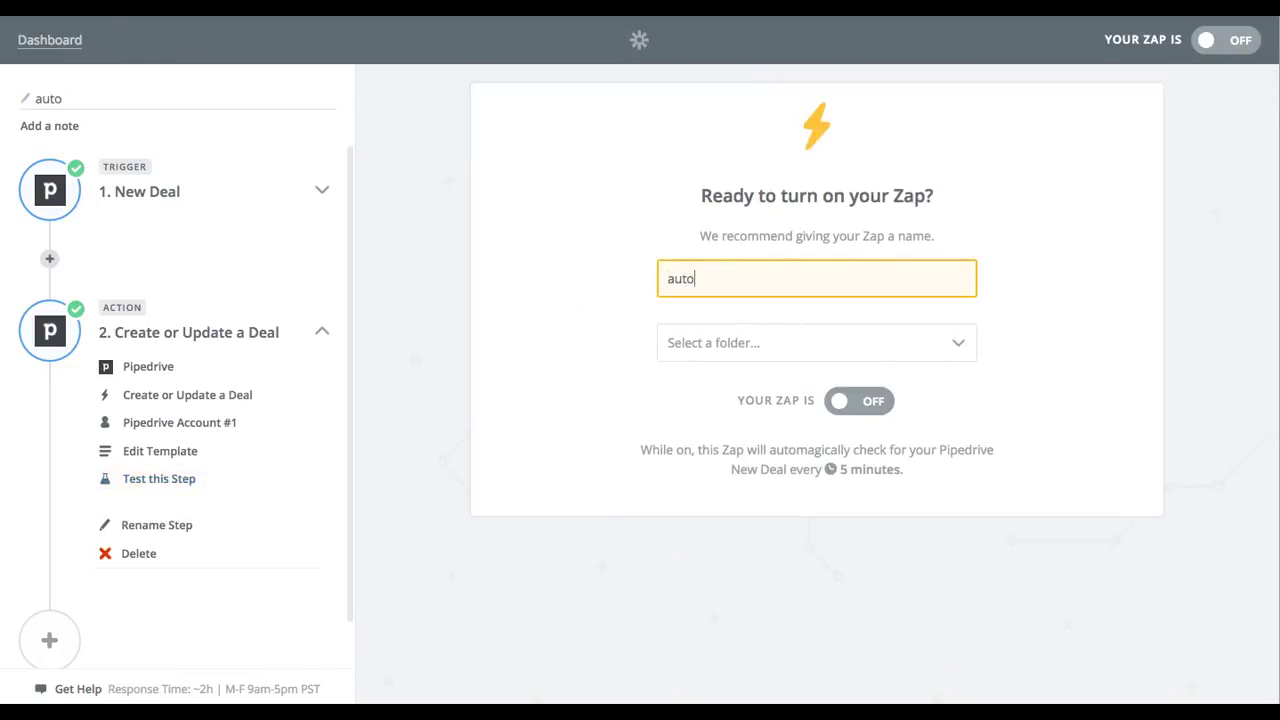
pyautogui.write('move won deal to p')
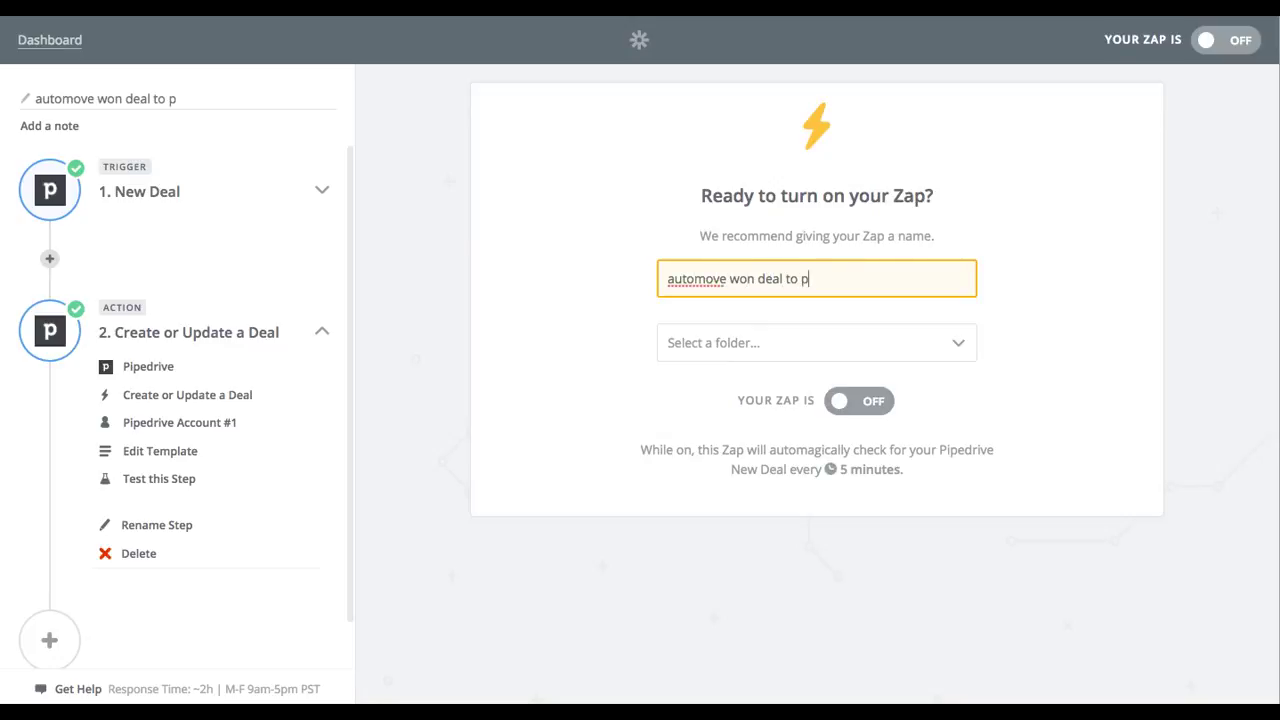
pyautogui.write('ipe')
pyautogui.click(776, 358)
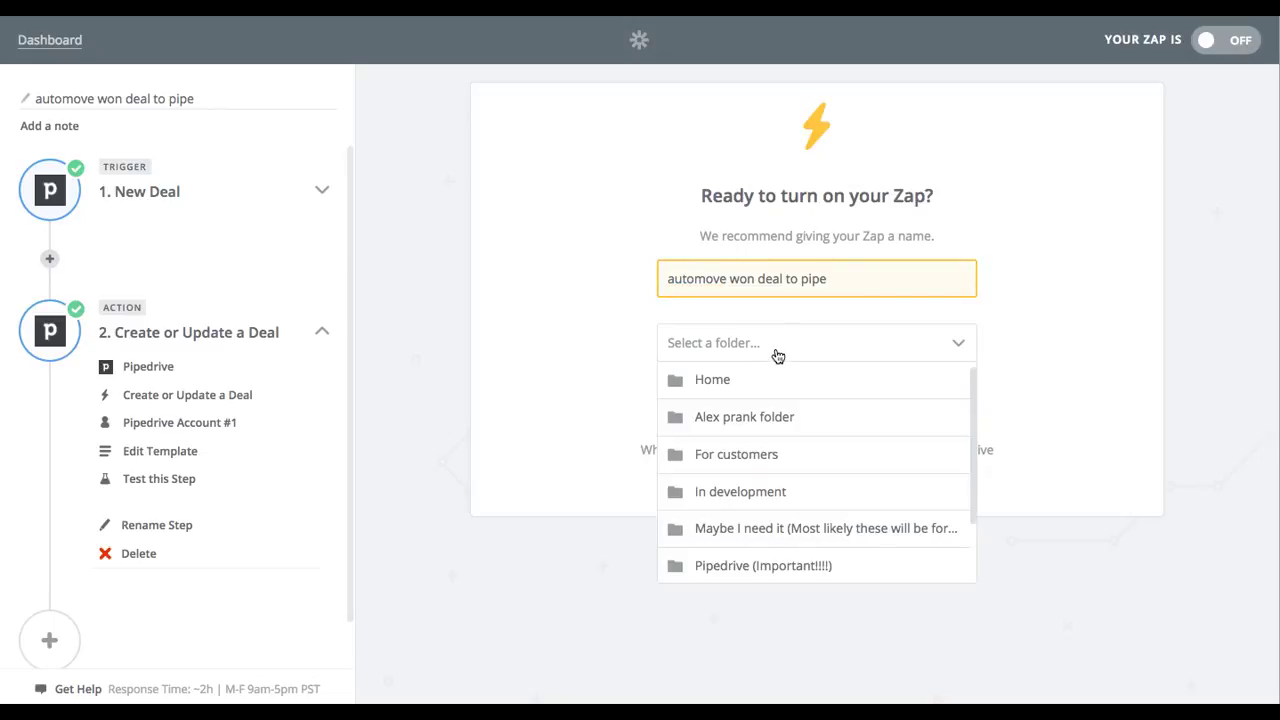
pyautogui.scroll(-2, 680, 455)
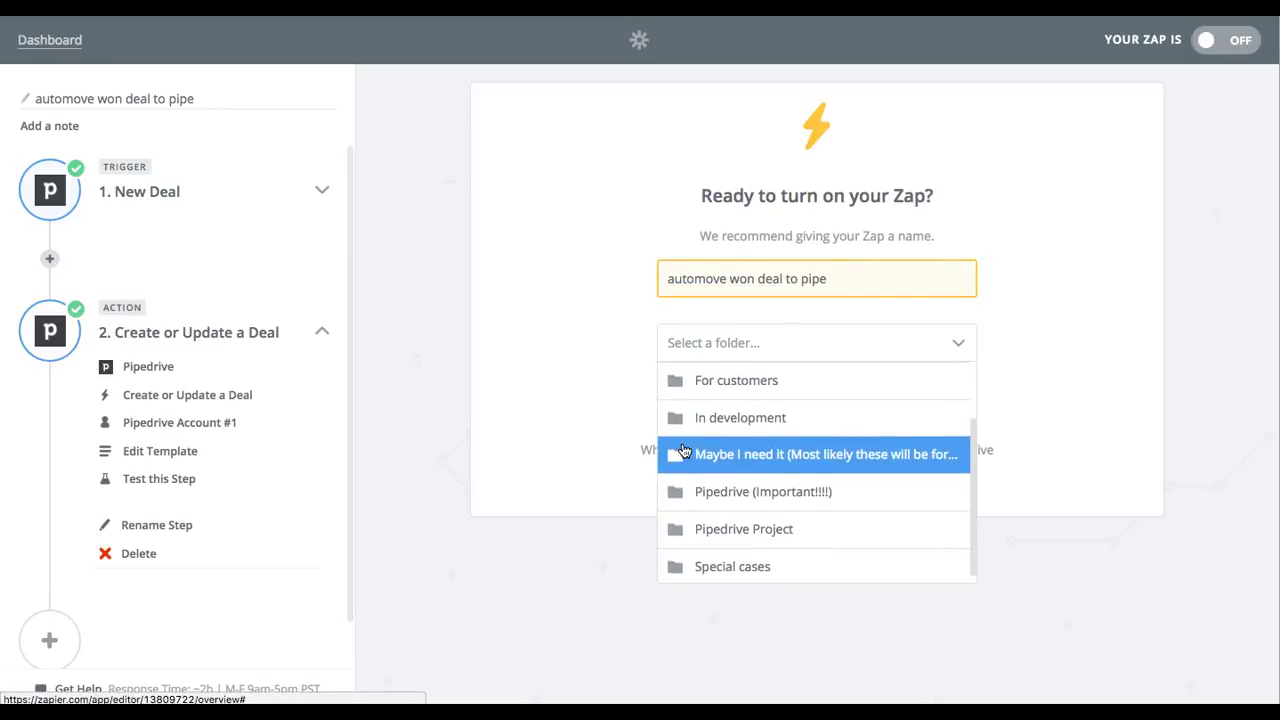
pyautogui.scroll(3, 680, 455)
pyautogui.click(613, 376)
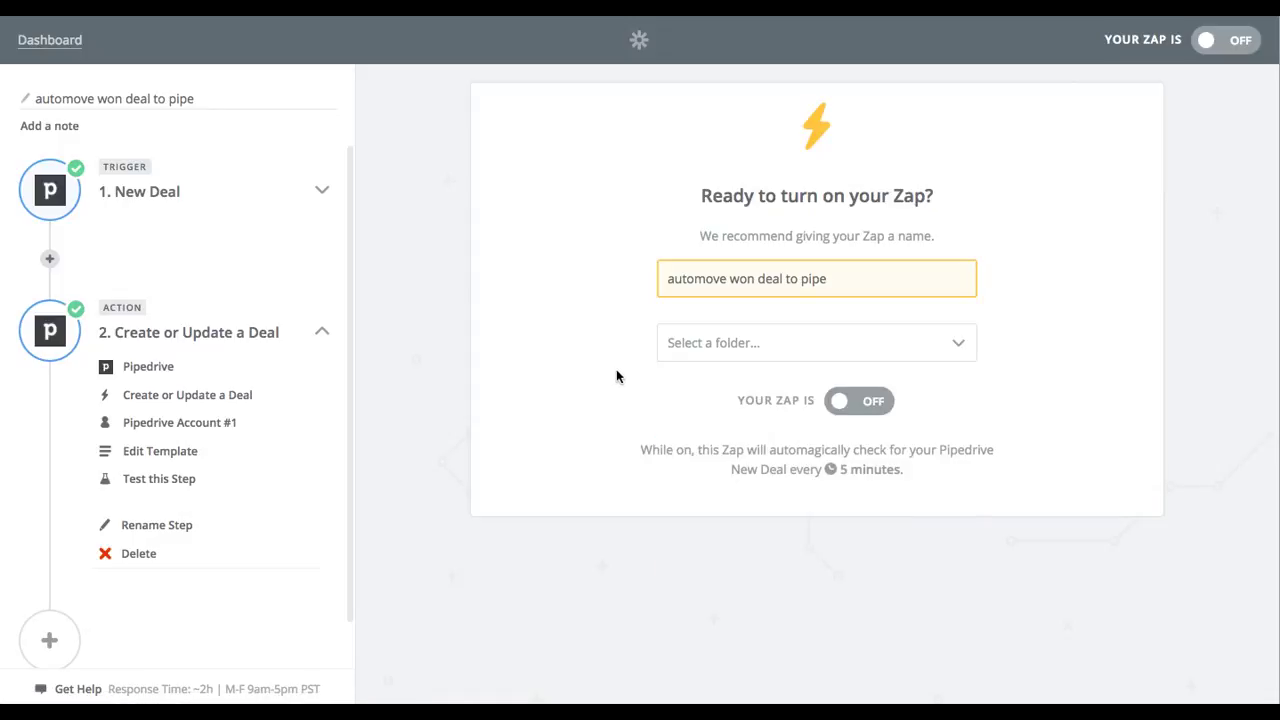
# Turn the Zap on and open it on the dashboard
pyautogui.click(866, 405)
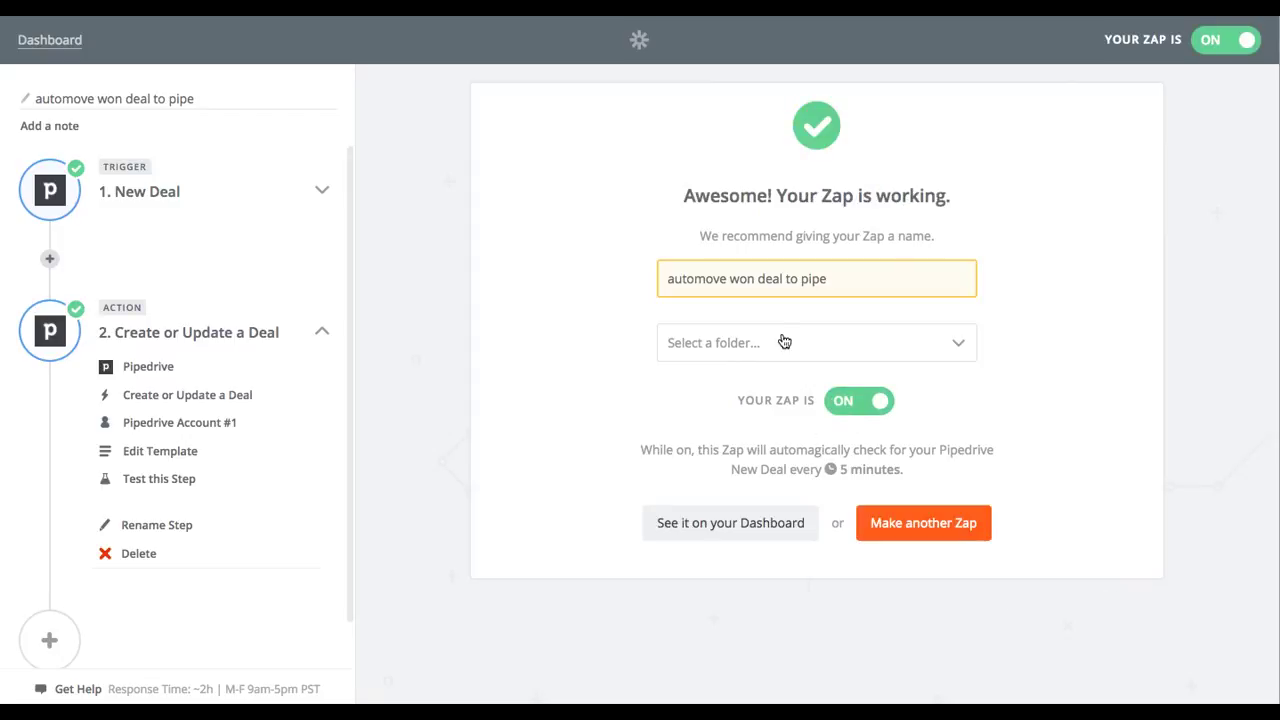
pyautogui.click(785, 523)
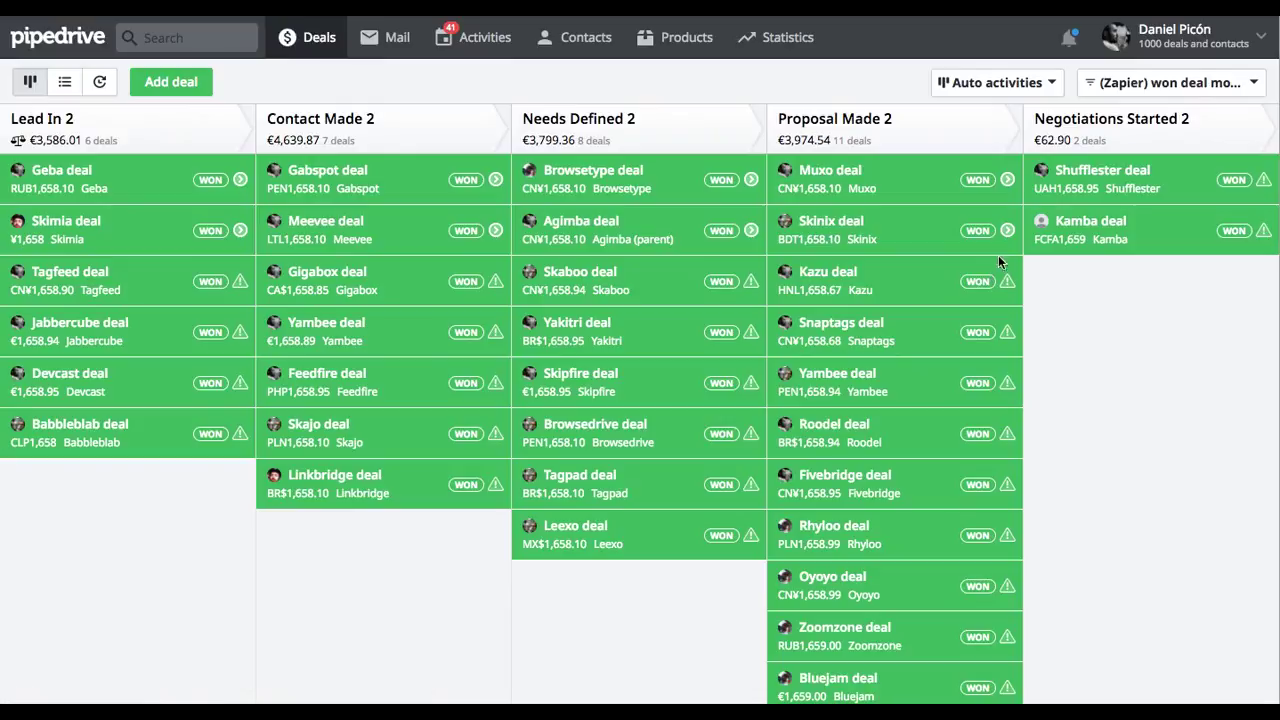
# Switch to Pipedrive and show the Recurring Revenue pipeline filtered by the invited user
pyautogui.click(1188, 90)
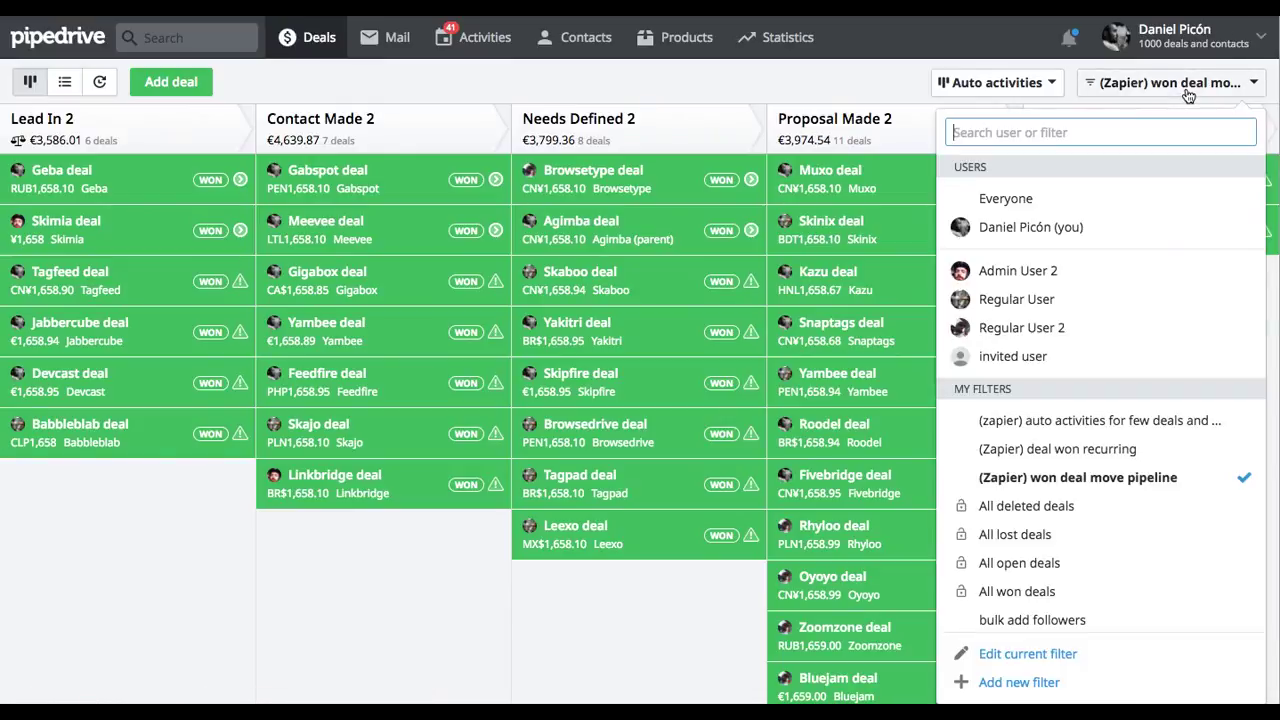
pyautogui.click(1044, 88)
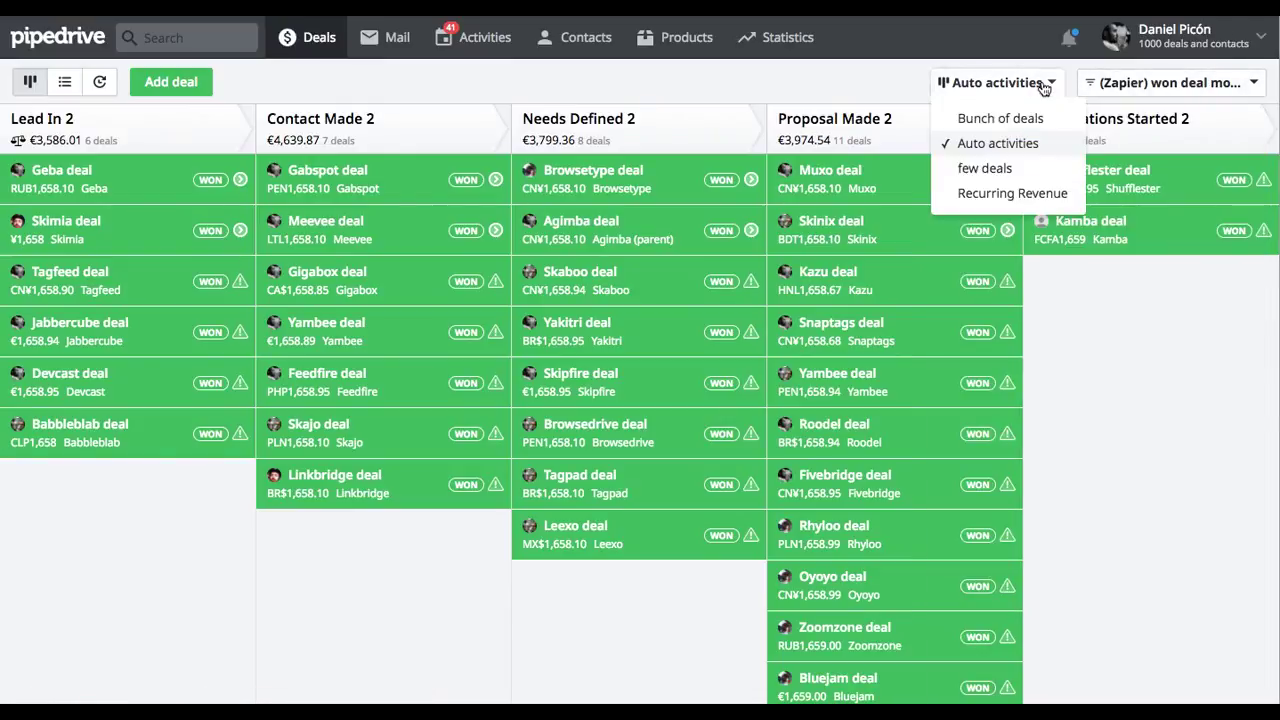
pyautogui.click(1015, 192)
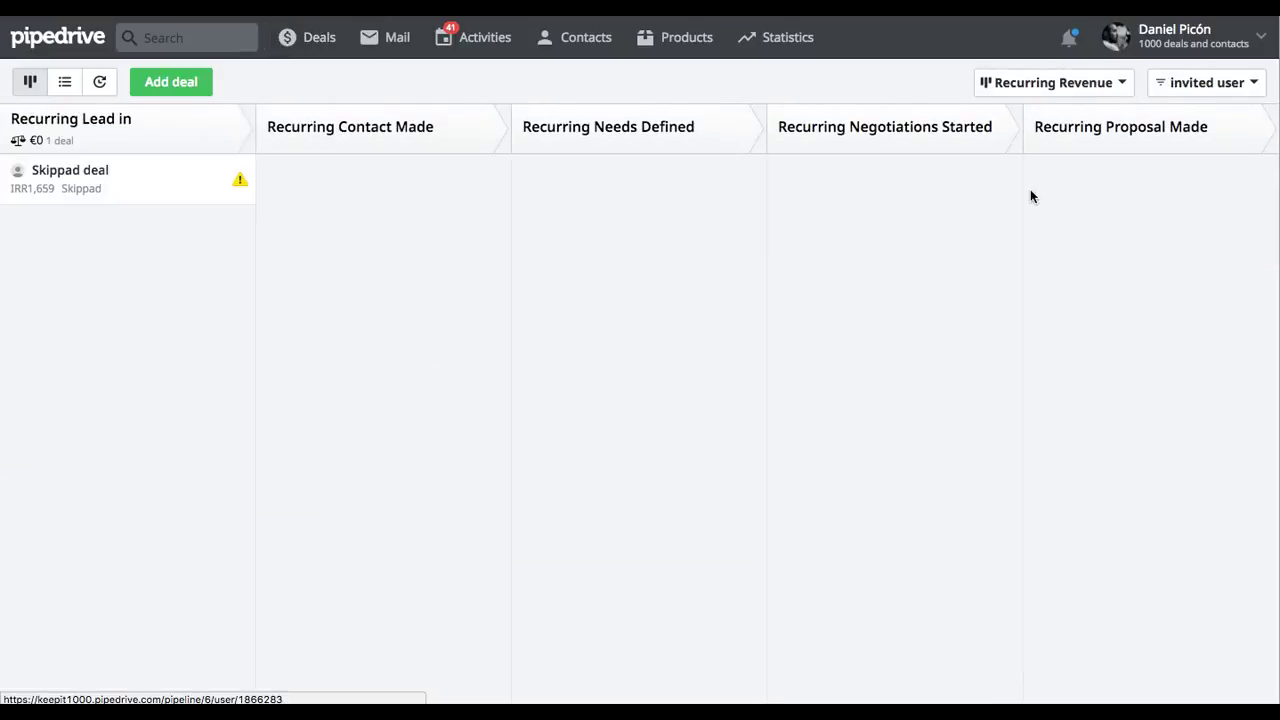
# Open the Skippad deal, review its details and change history, and return to the Recurring Revenue pipeline
pyautogui.click(156, 194)
pyautogui.scroll(-1, 359, 417)
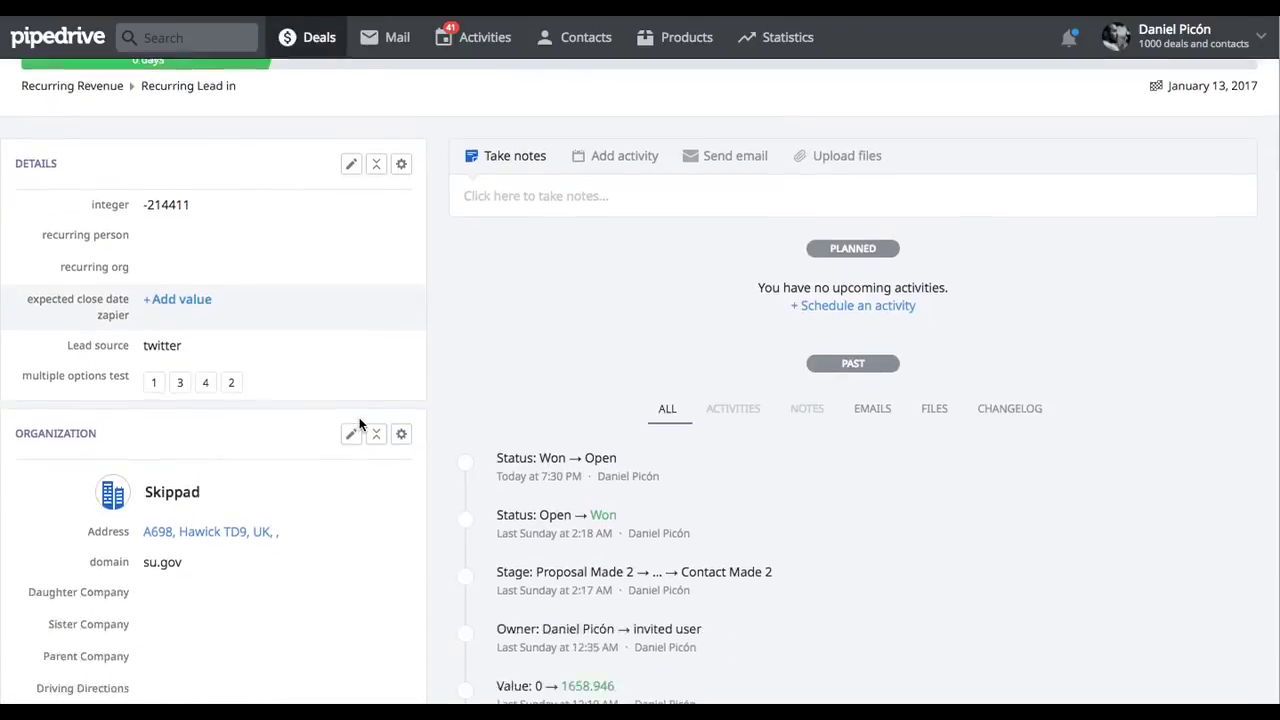
pyautogui.scroll(-1, 359, 417)
pyautogui.scroll(3, 359, 417)
pyautogui.hscroll(-5, 359, 417)
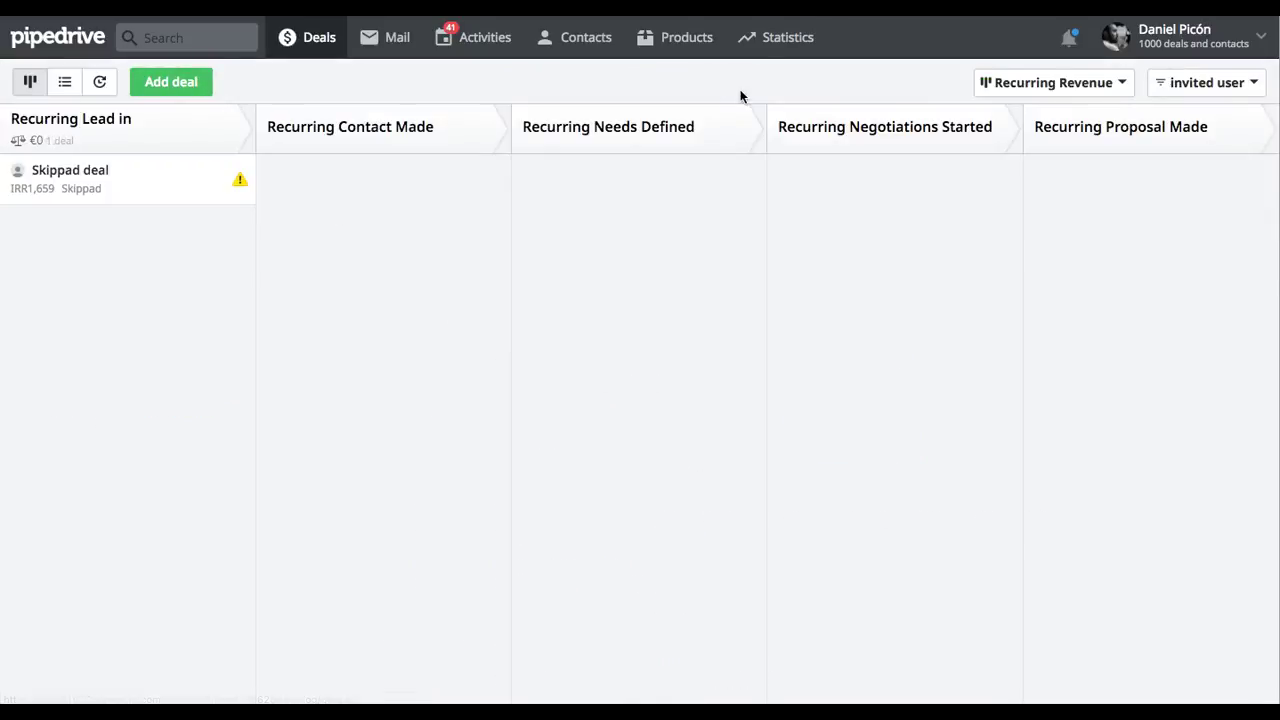
# Show the Auto activities pipeline for Everyone and mark the Twitterbeat deal in Needs Defined 2 as won
pyautogui.click(1059, 86)
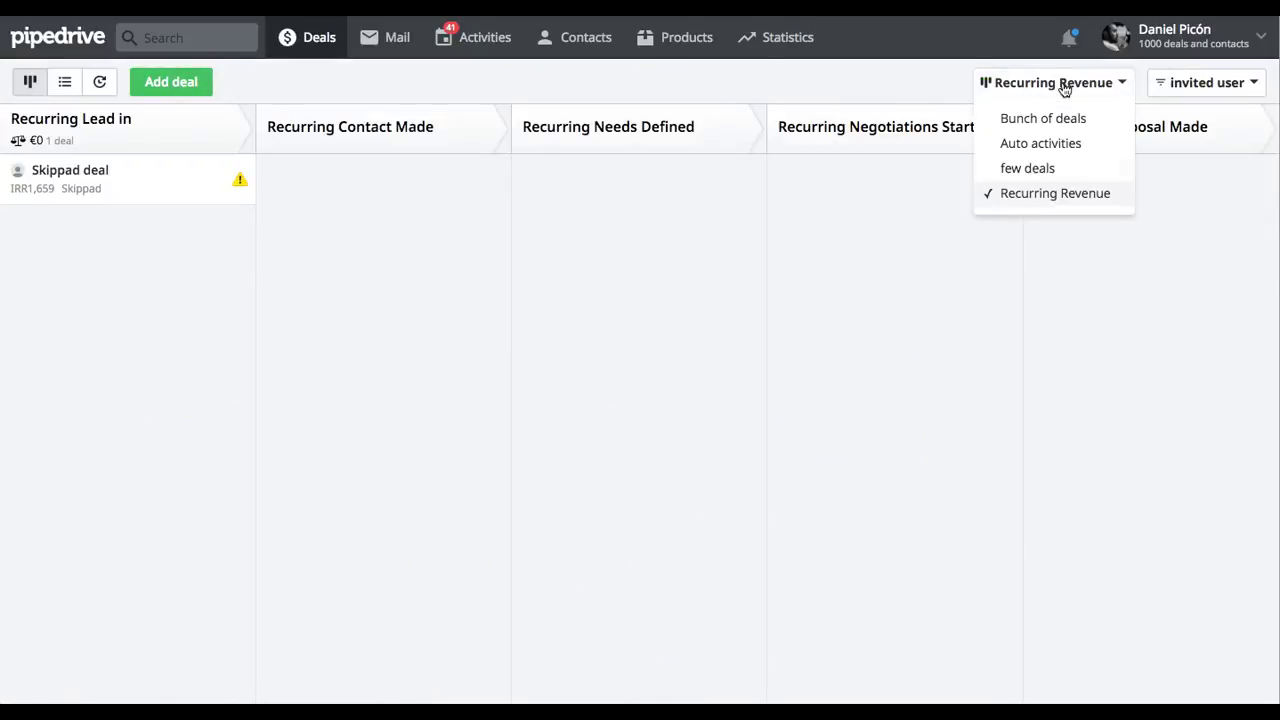
pyautogui.click(1044, 143)
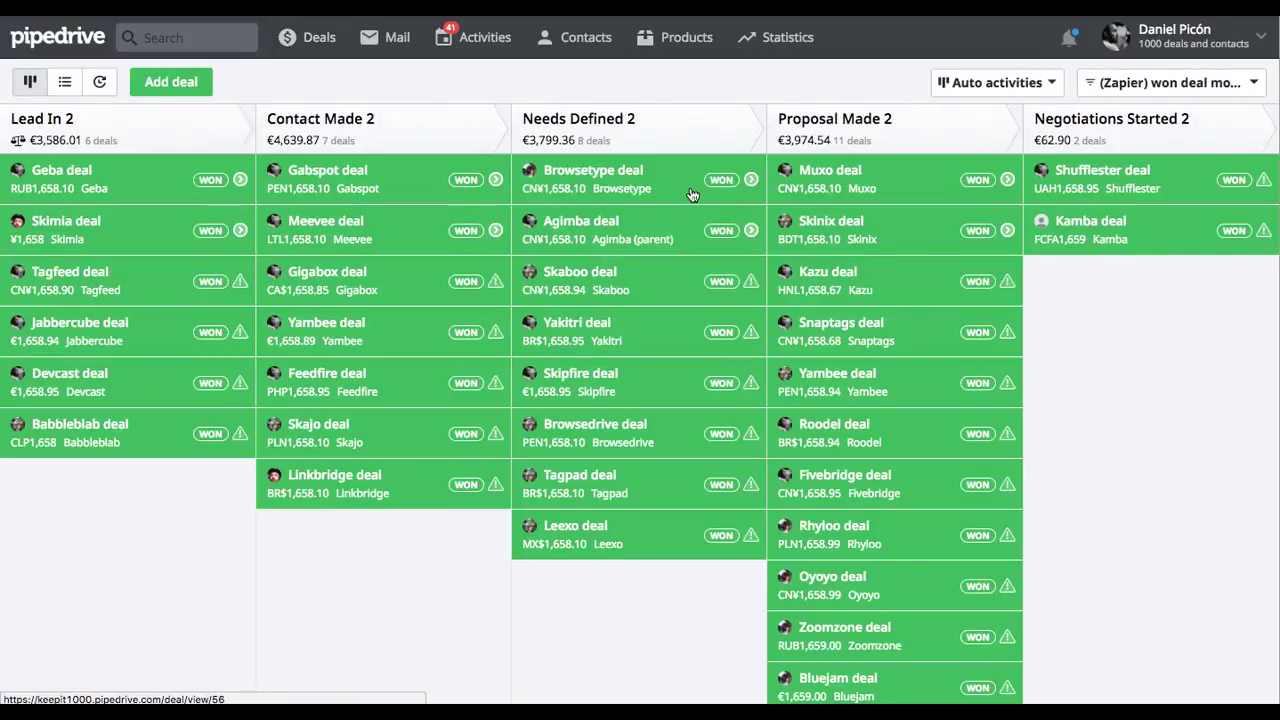
pyautogui.click(1172, 84)
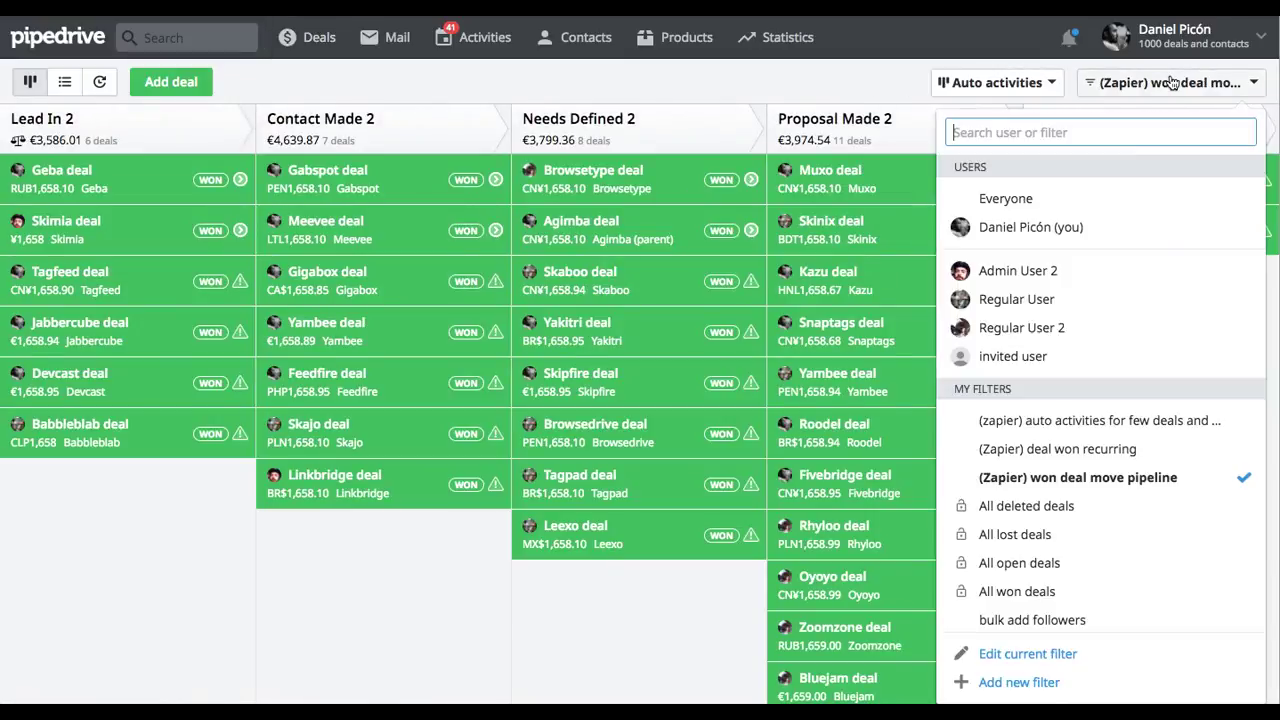
pyautogui.click(1116, 198)
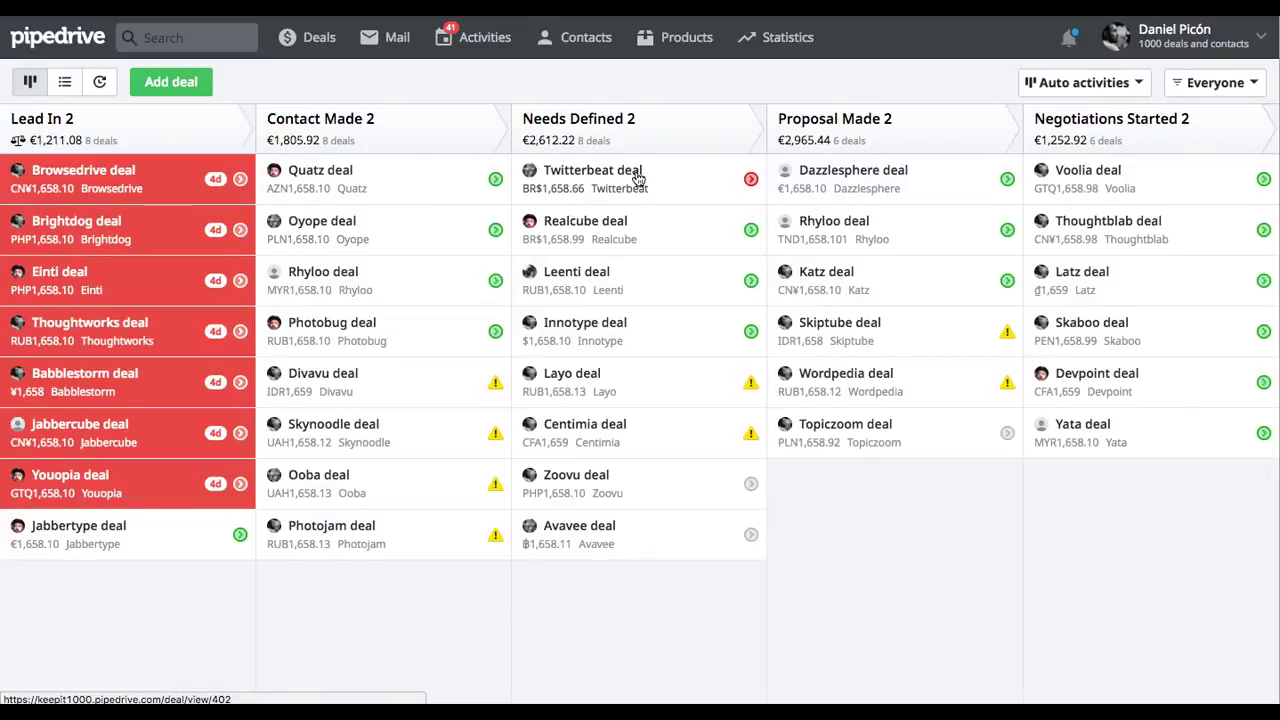
pyautogui.moveTo(638, 178); pyautogui.dragTo(771, 675)
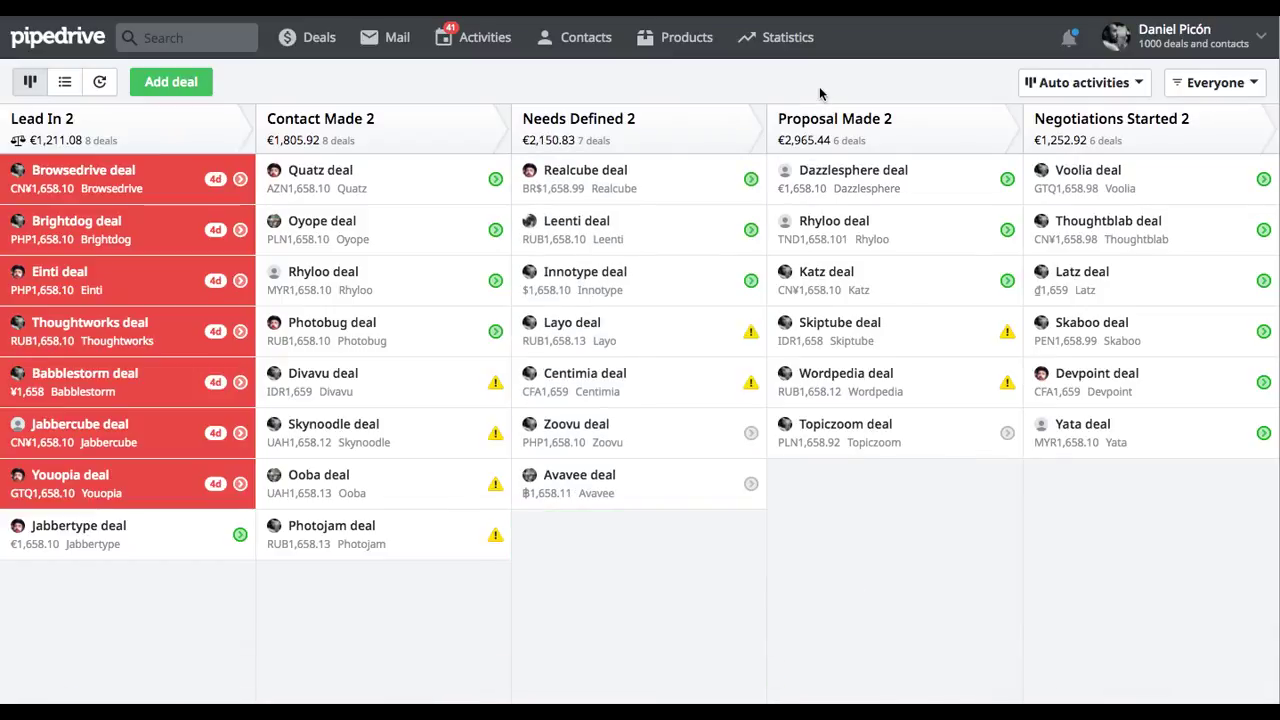
# Show the Recurring Revenue pipeline for Everyone
pyautogui.click(1112, 86)
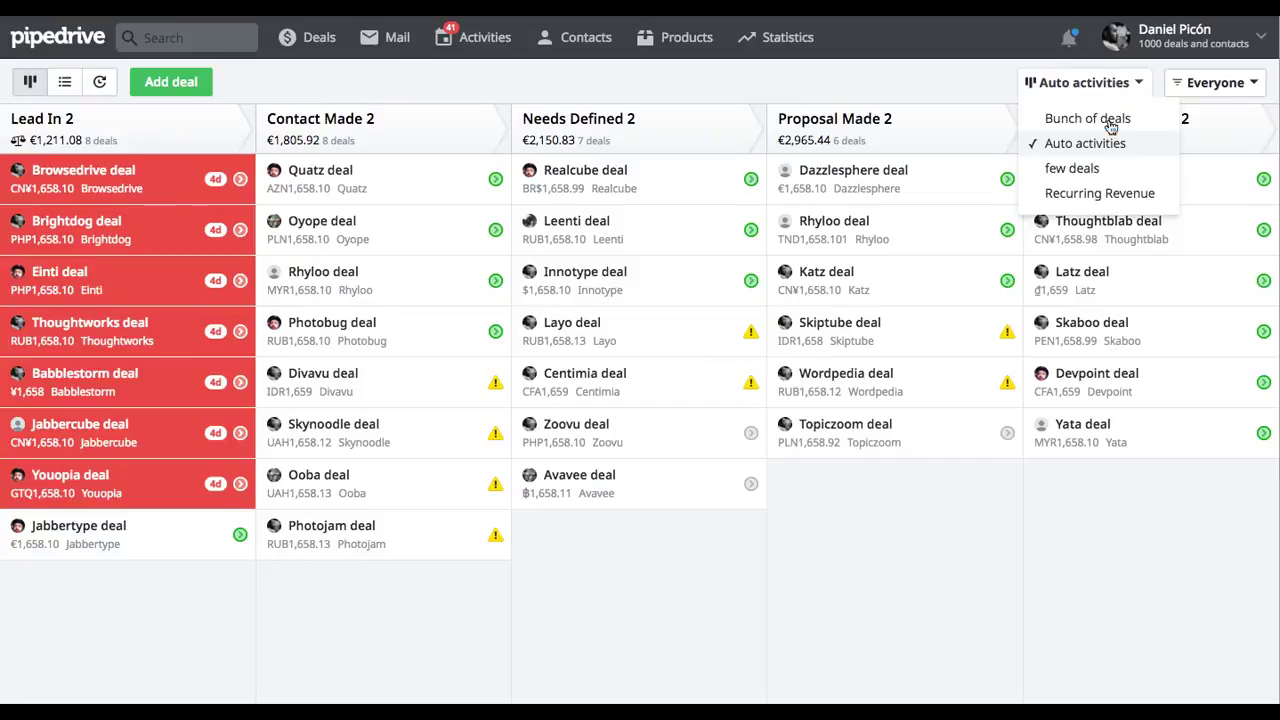
pyautogui.click(1095, 195)
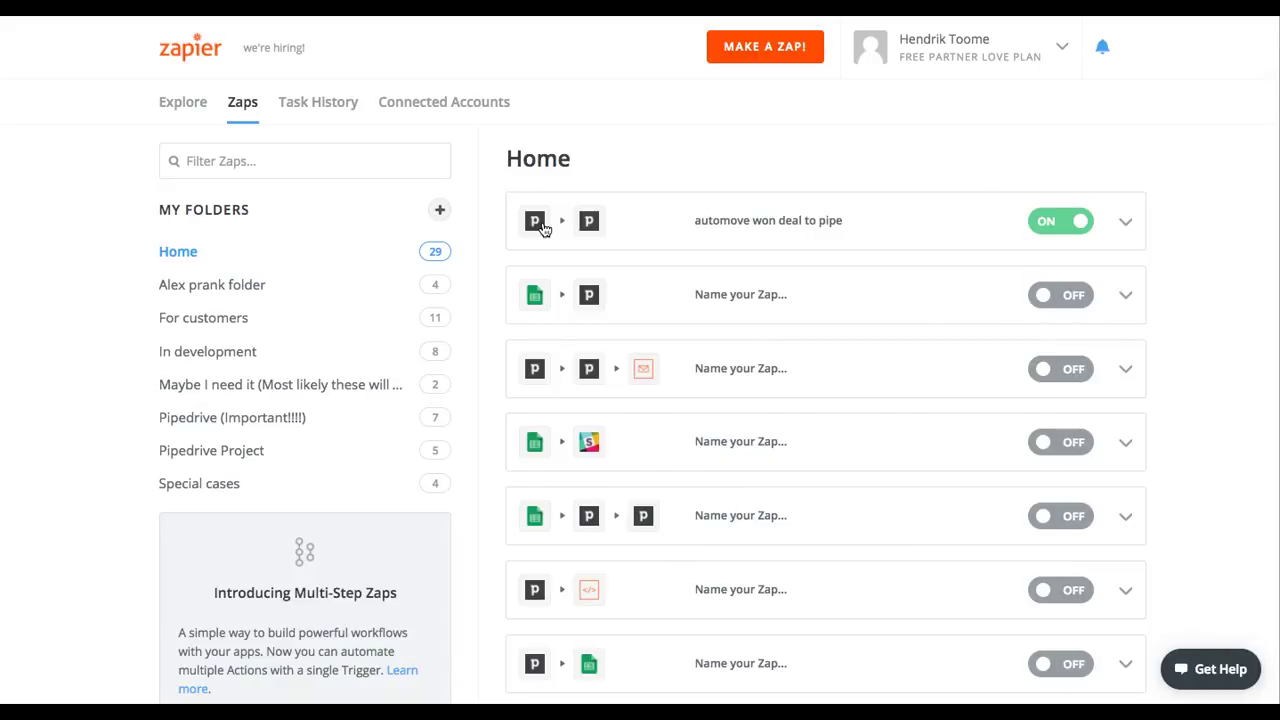
# Switch to the Zapier dashboard, check the account's plan usage and run the "automove won deal to pipe" Zap manually
pyautogui.click(1058, 50)
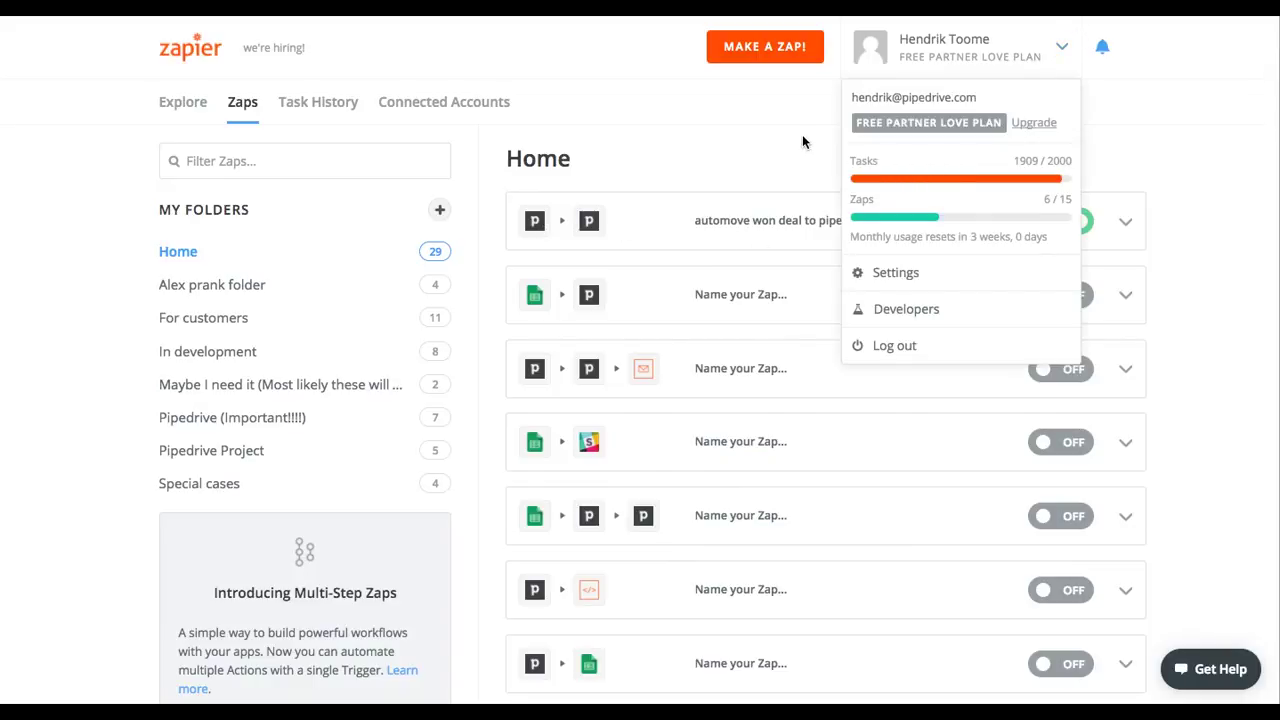
pyautogui.click(761, 117)
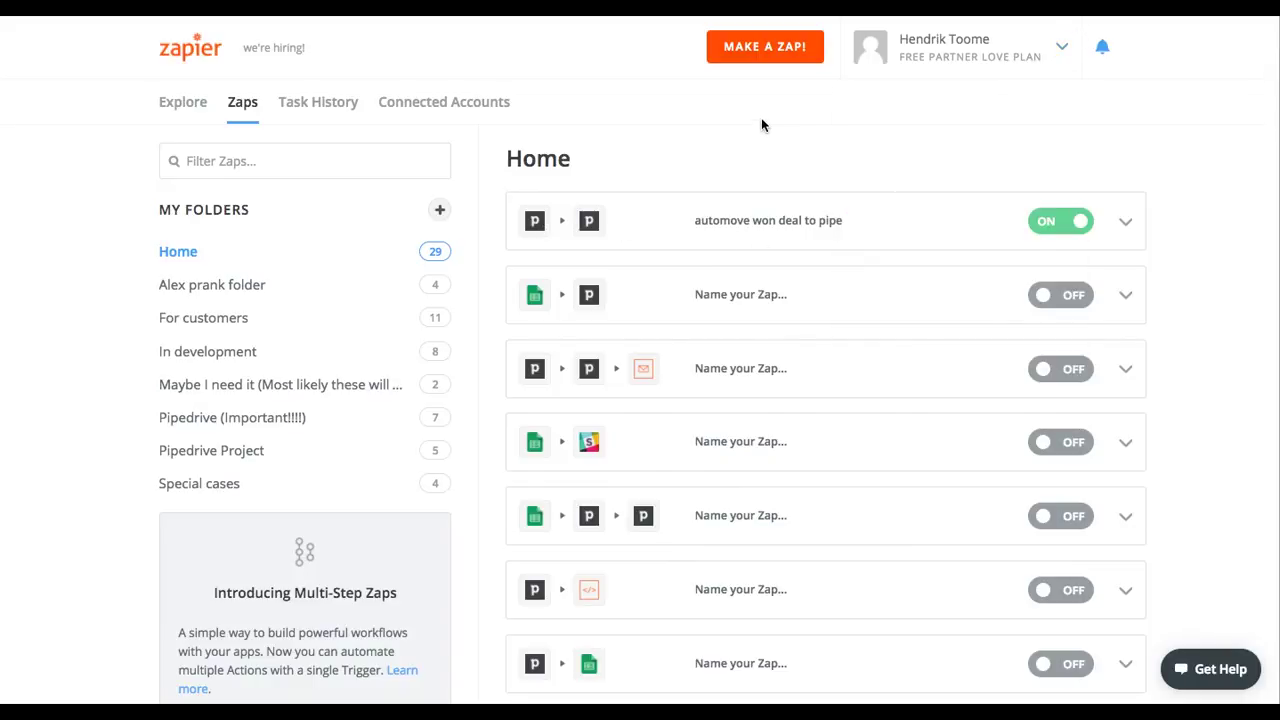
pyautogui.click(1125, 224)
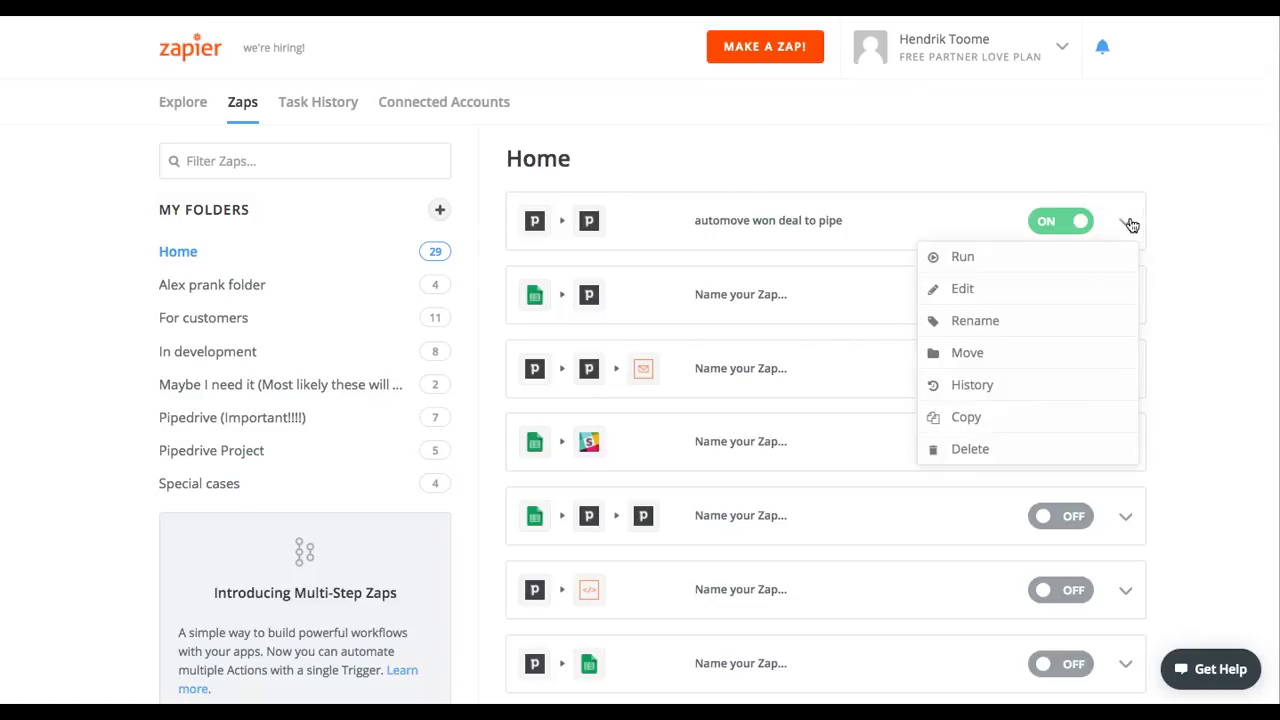
pyautogui.click(1074, 258)
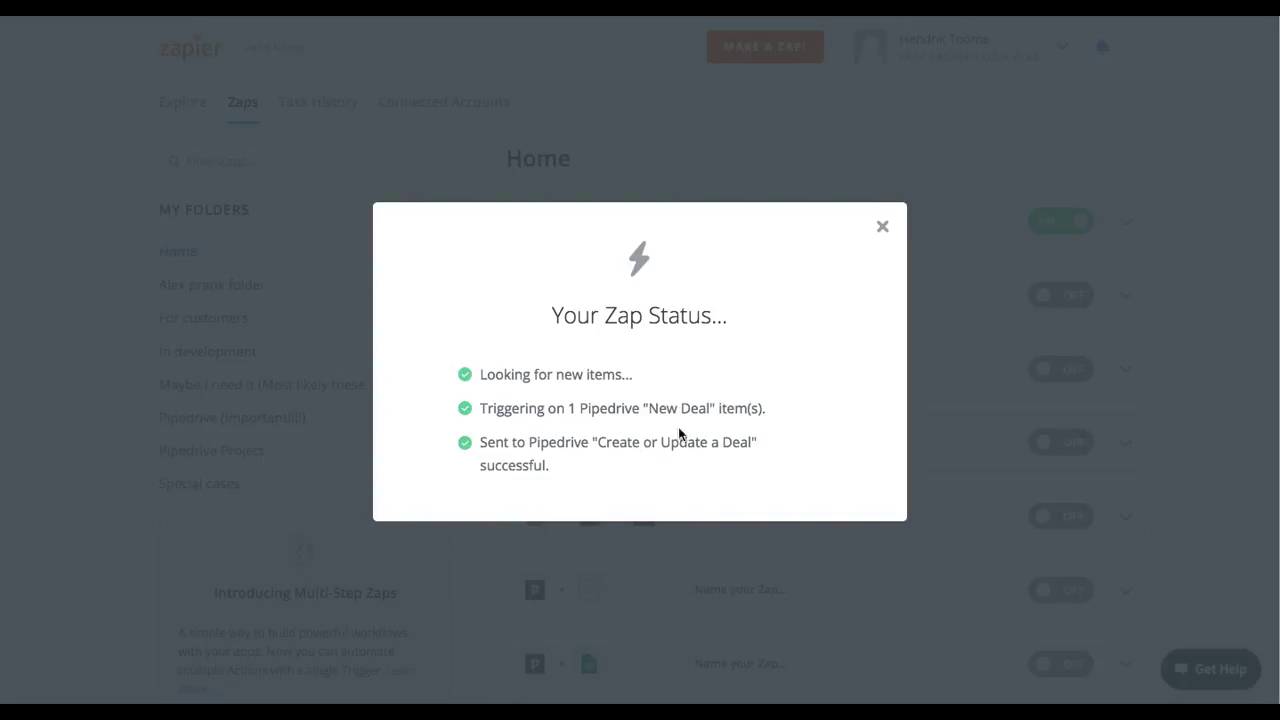
pyautogui.click(884, 228)
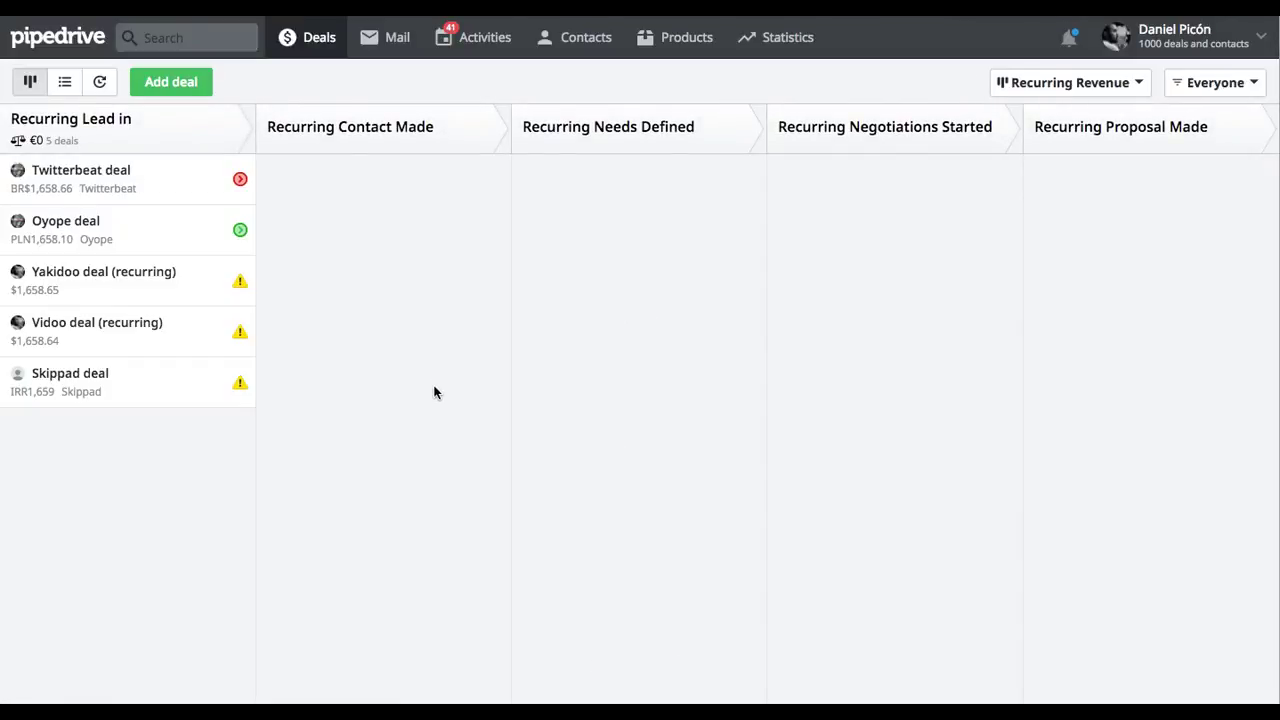
pyautogui.click(1127, 83)
pyautogui.click(1224, 100)
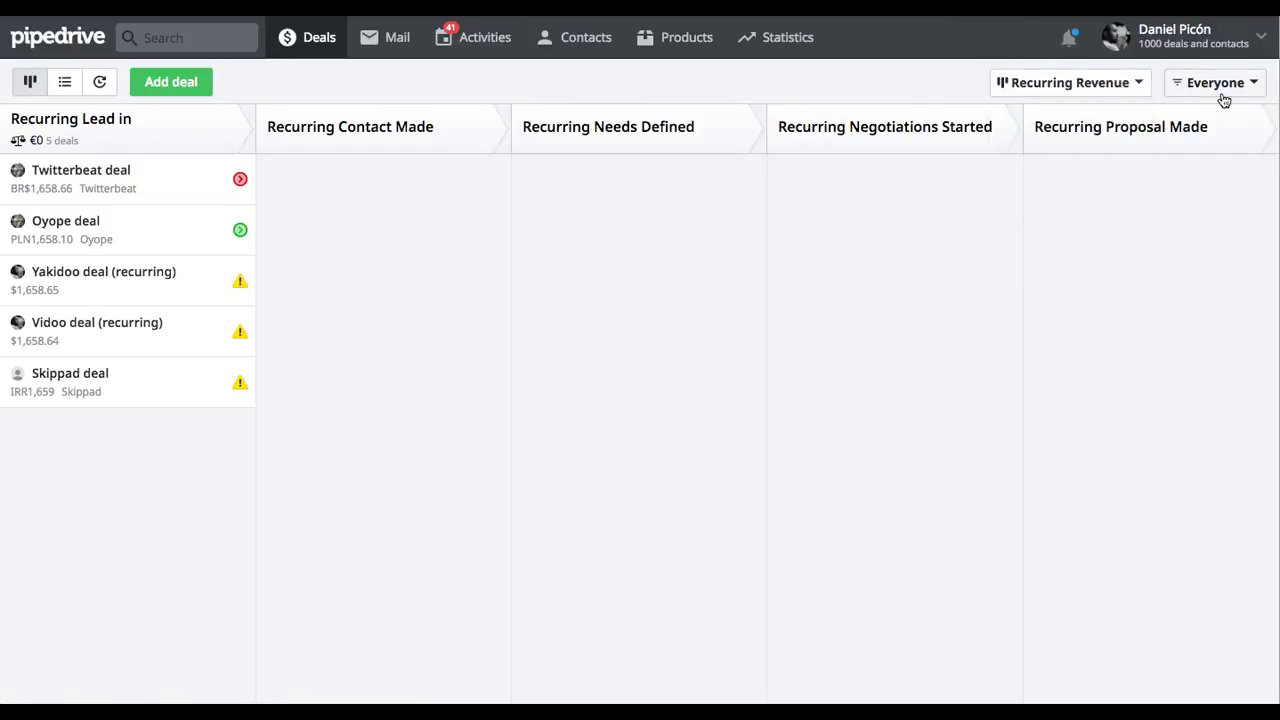
pyautogui.click(1222, 94)
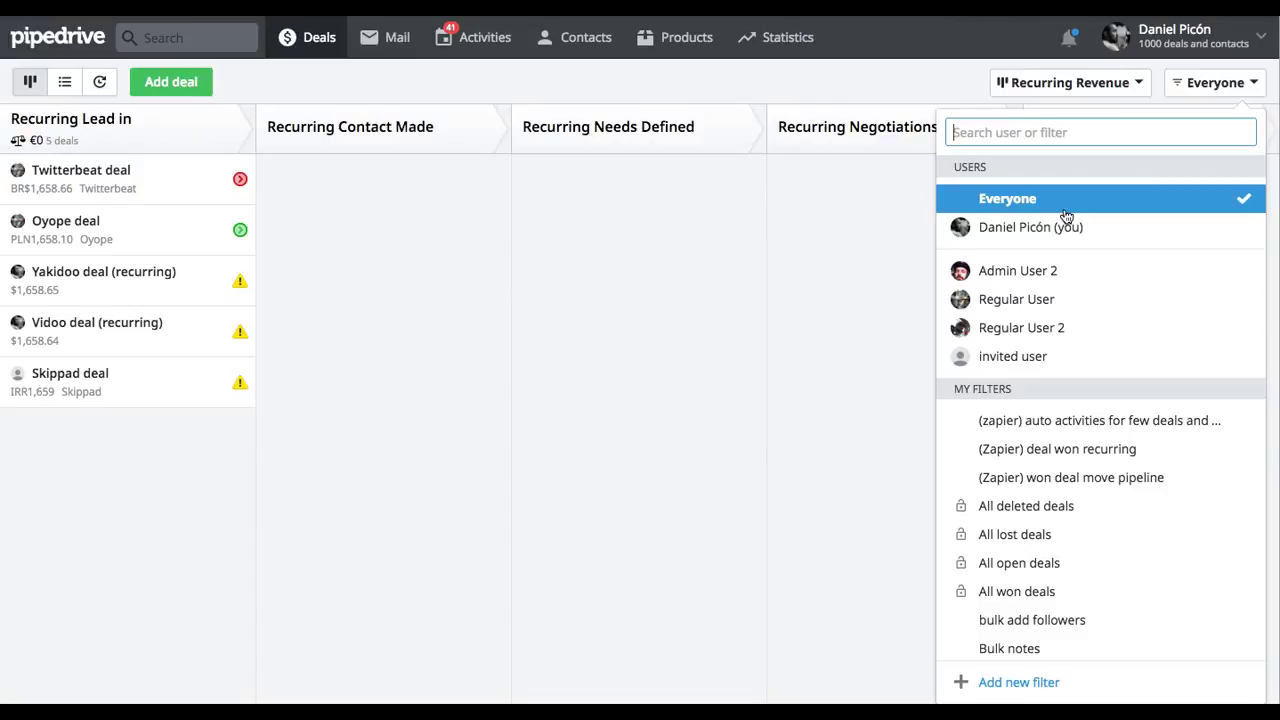
pyautogui.click(738, 240)
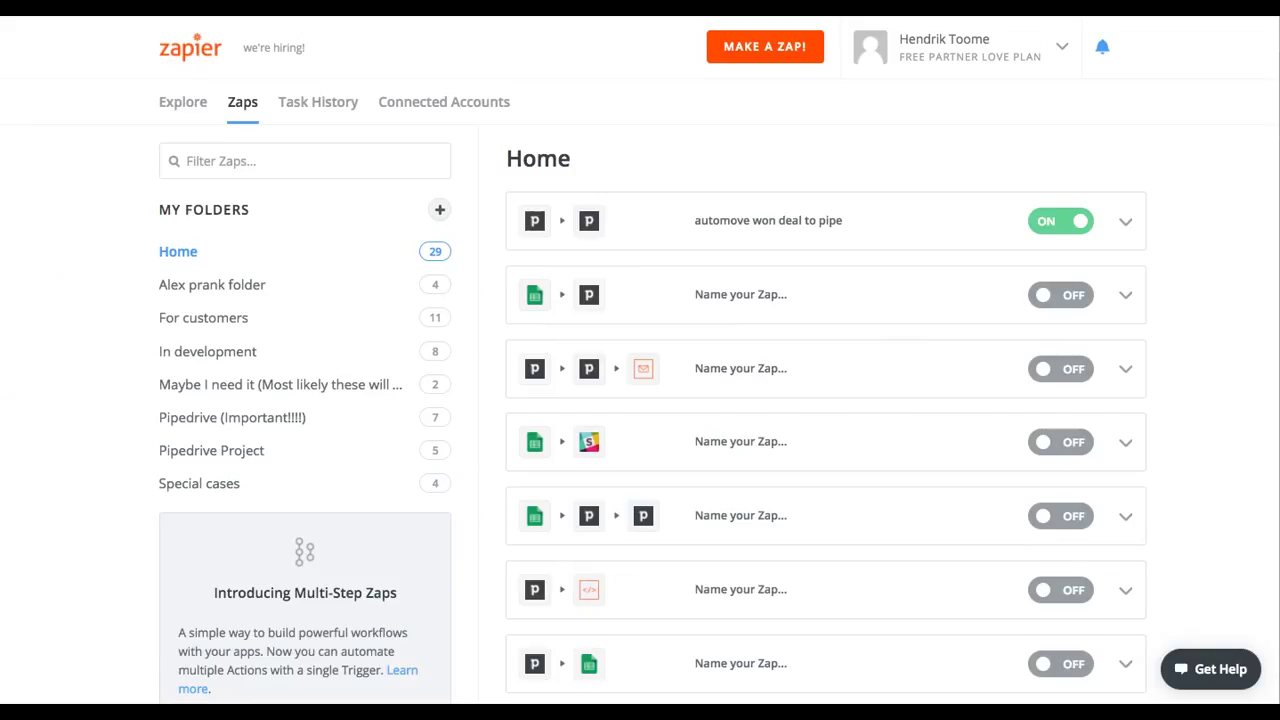
pyautogui.click(1123, 222)
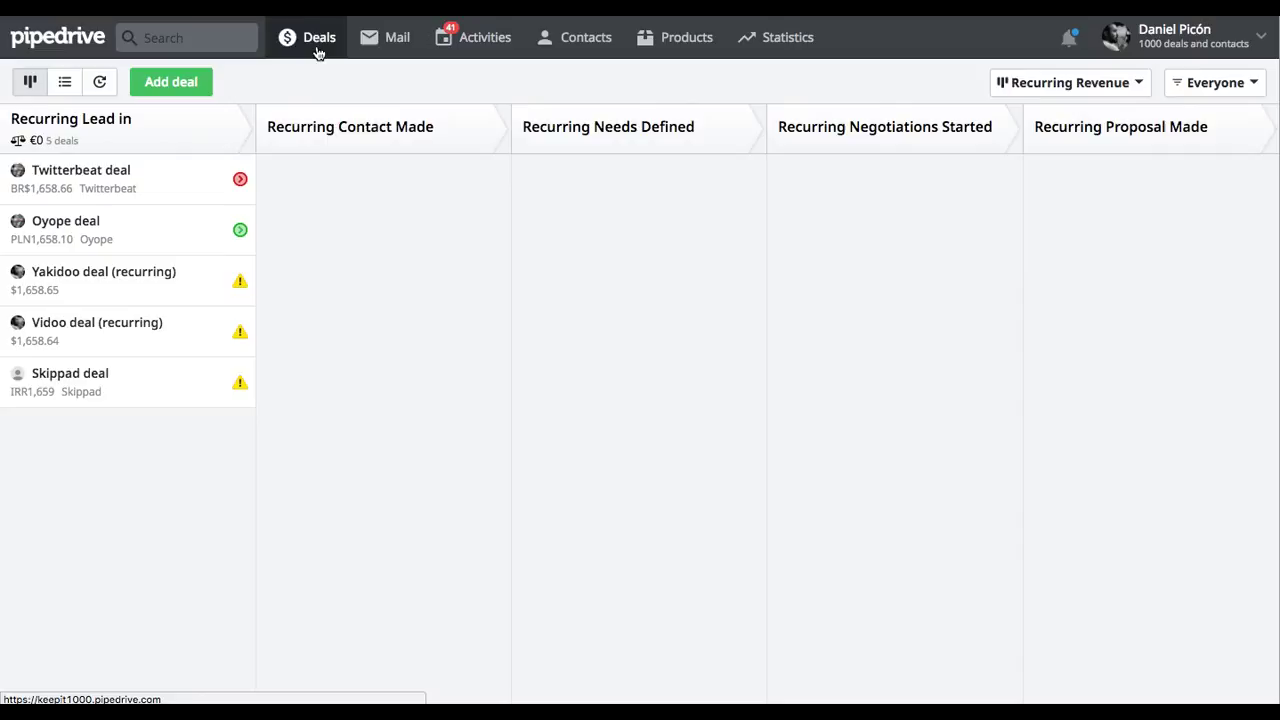
# Show the Auto activities pipeline and mark the Quatz deal in Contact Made 2 as won
pyautogui.click(1134, 86)
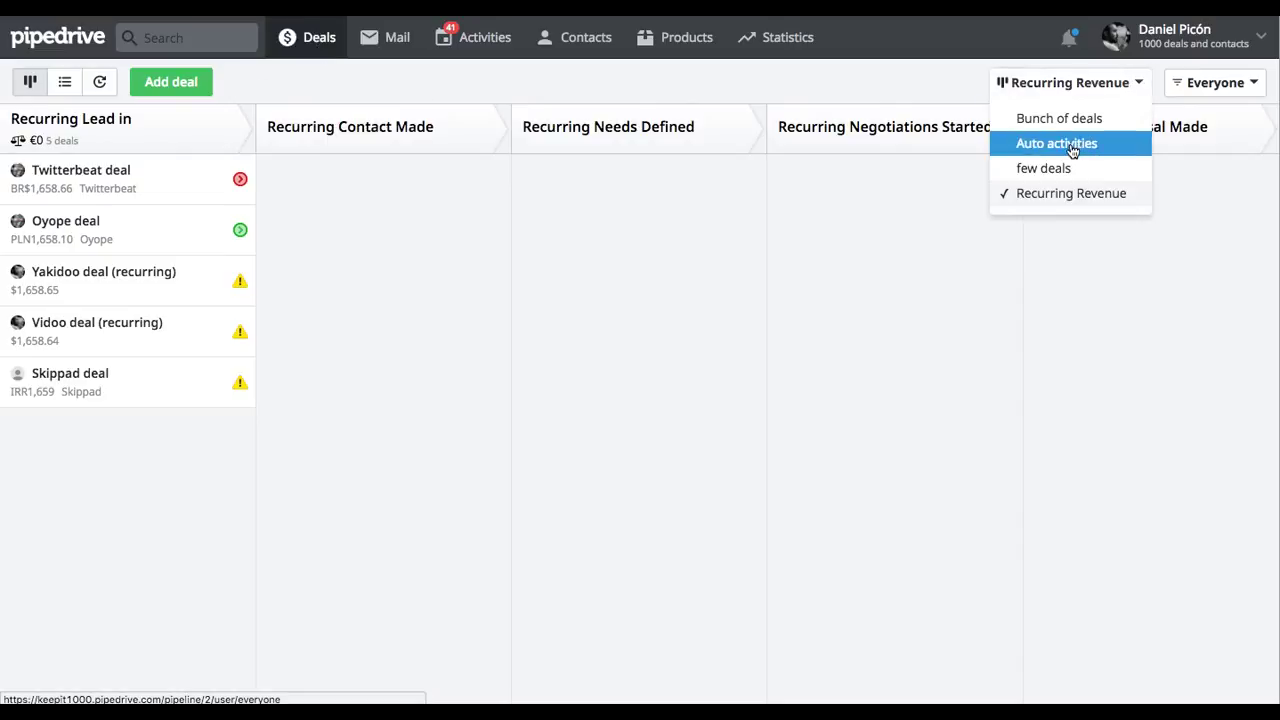
pyautogui.click(1070, 145)
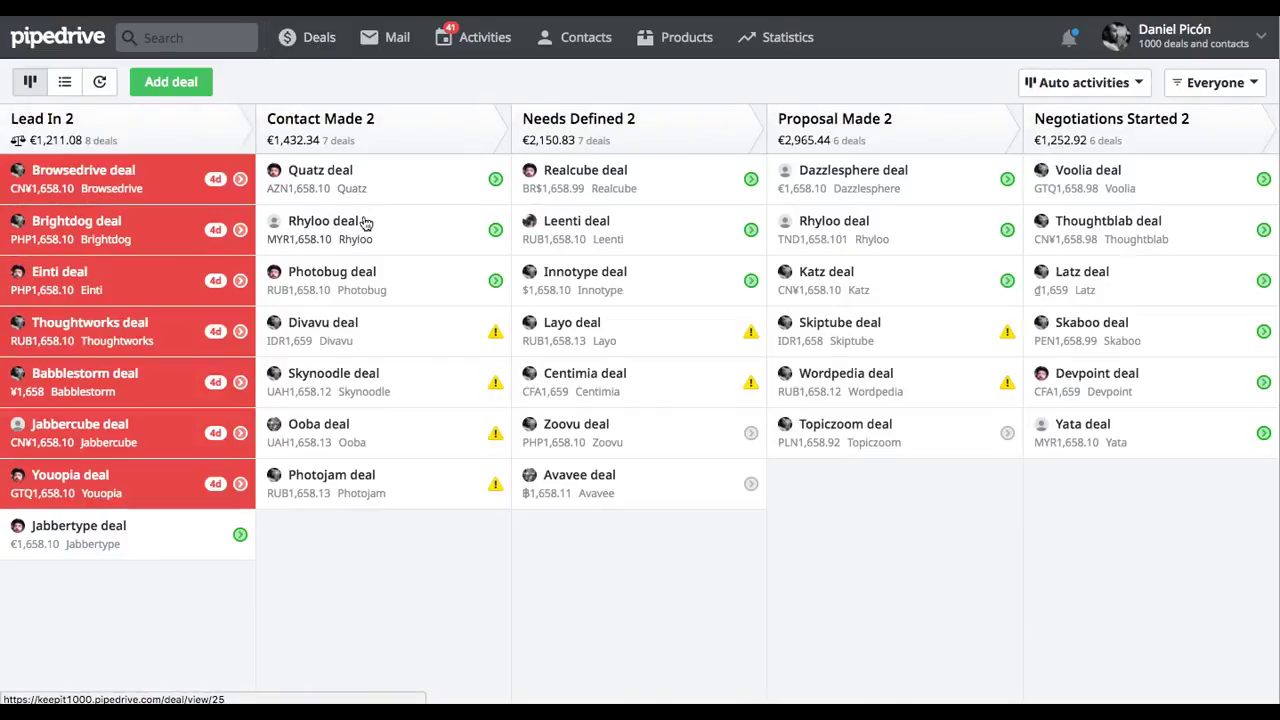
pyautogui.moveTo(380, 186); pyautogui.dragTo(797, 686)
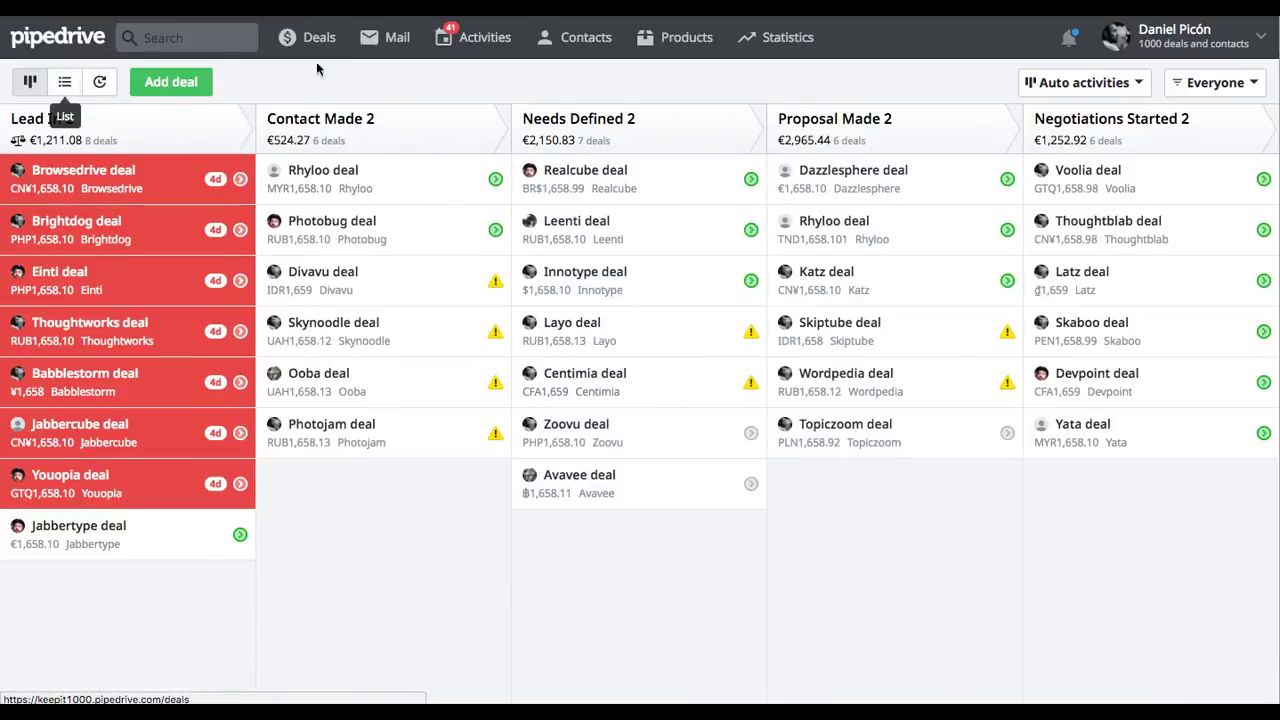
# Return to the Recurring Revenue pipeline and show the deals of Everyone
pyautogui.click(1130, 87)
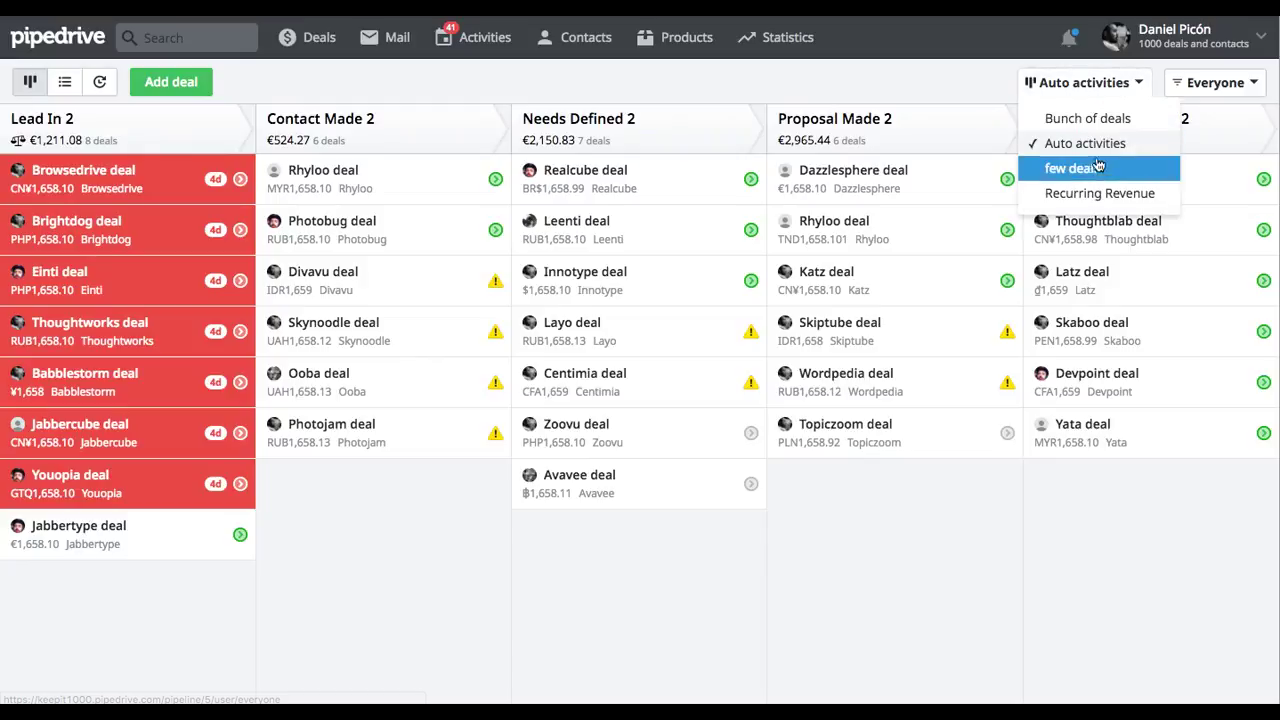
pyautogui.click(1099, 193)
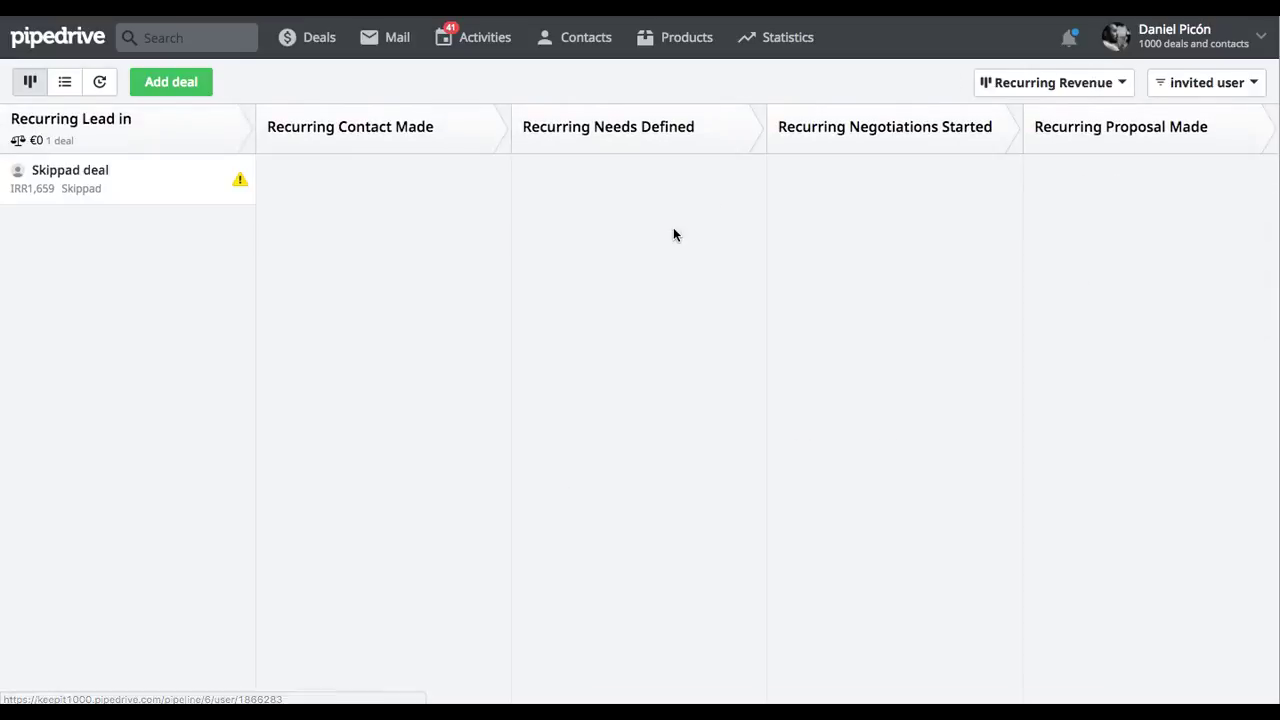
pyautogui.click(1230, 95)
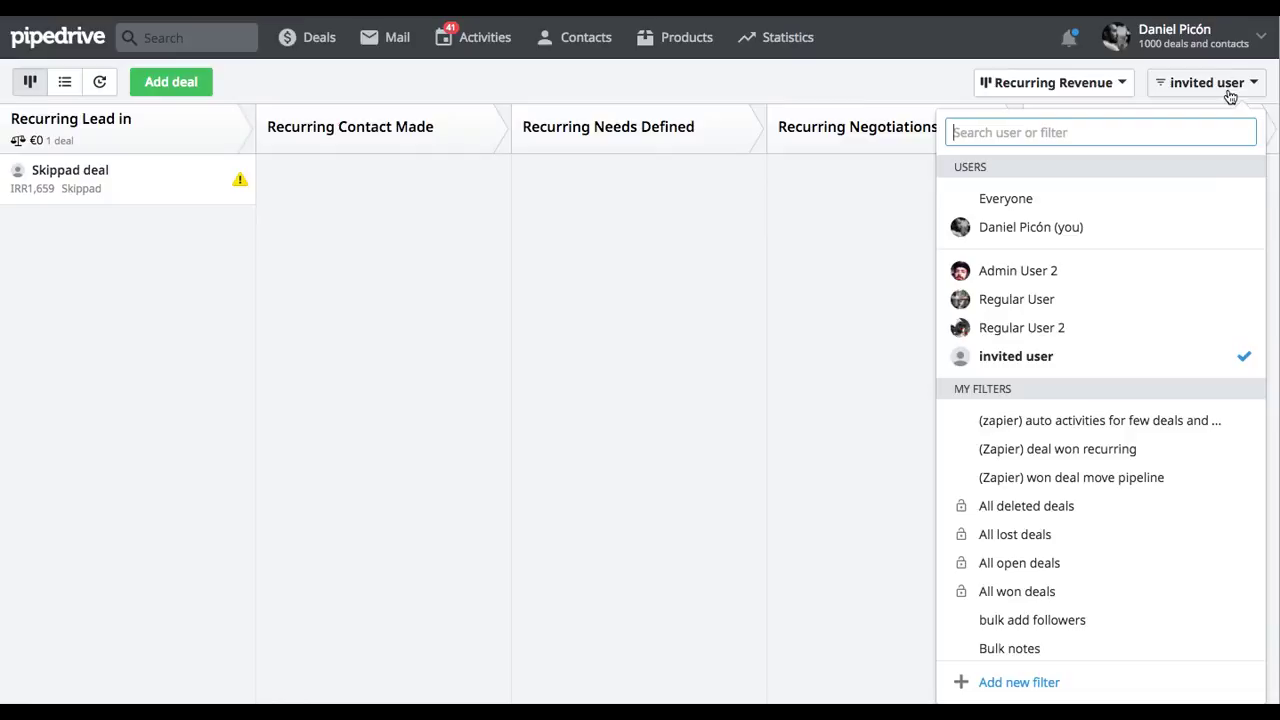
pyautogui.click(1198, 203)
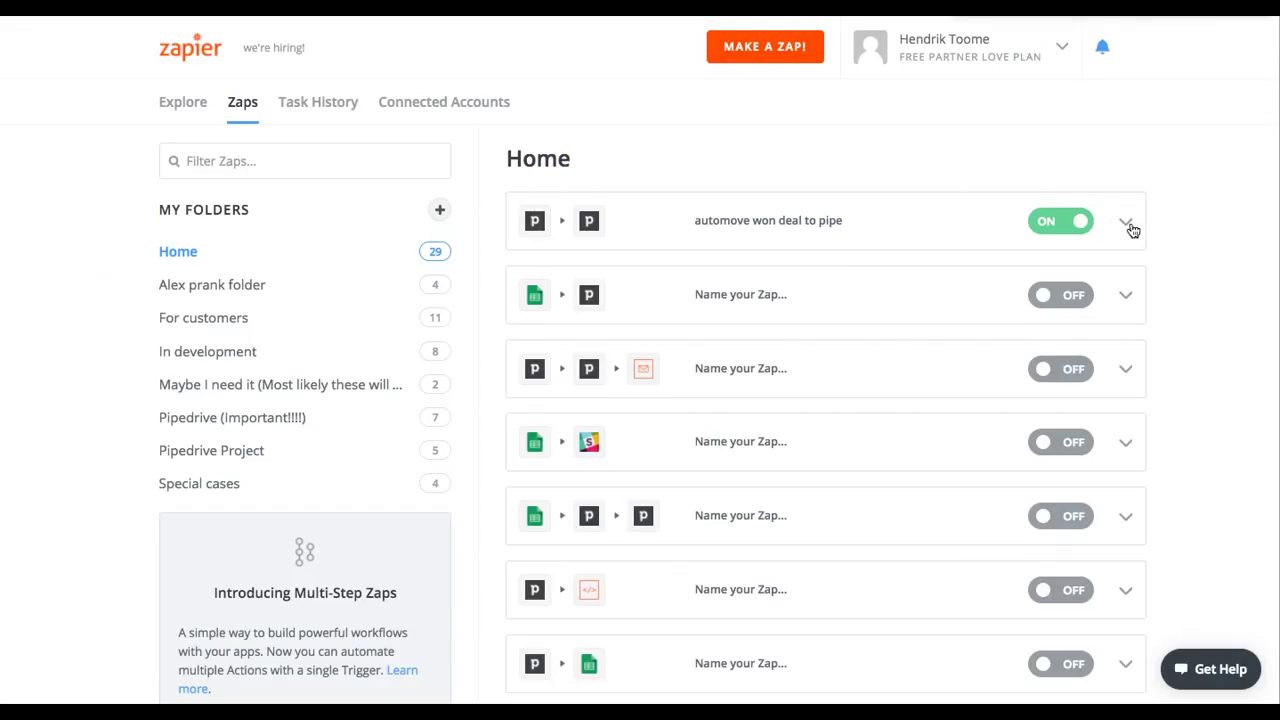
# Switch to the Zapier dashboard, run the "automove won deal to pipe" Zap manually and dismiss its status report
pyautogui.click(1127, 224)
pyautogui.click(1041, 269)
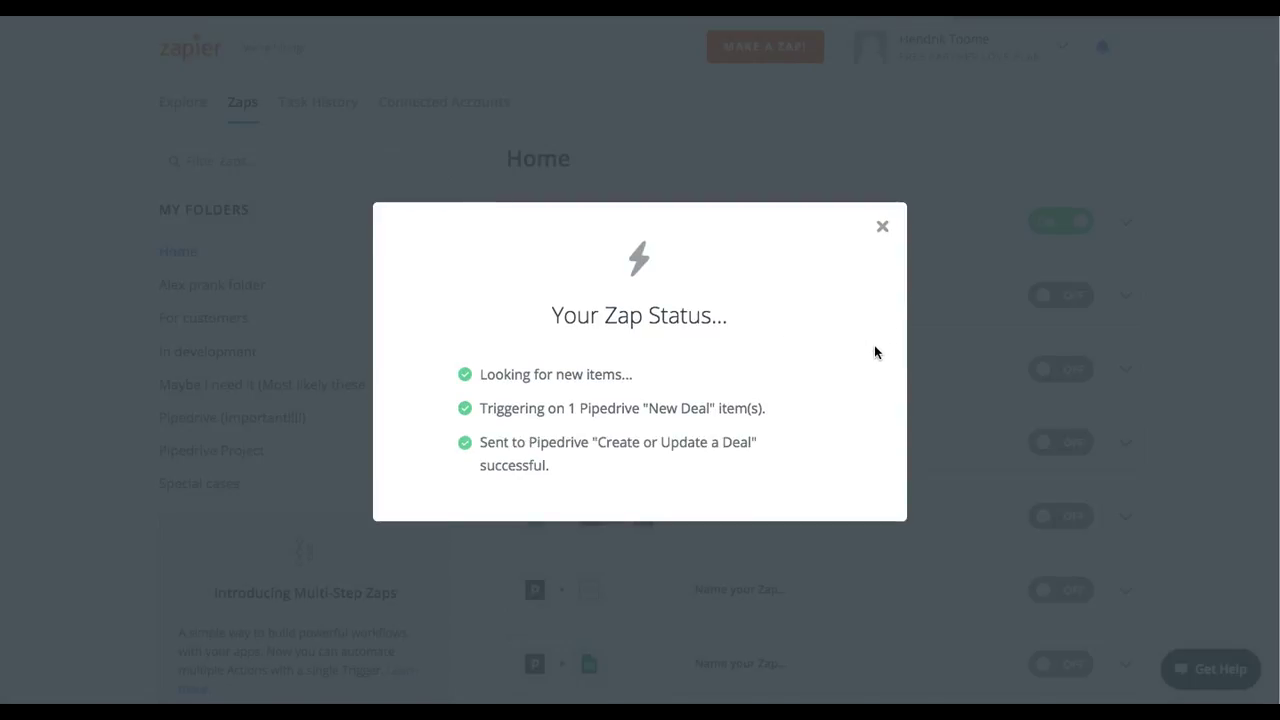
pyautogui.click(884, 228)
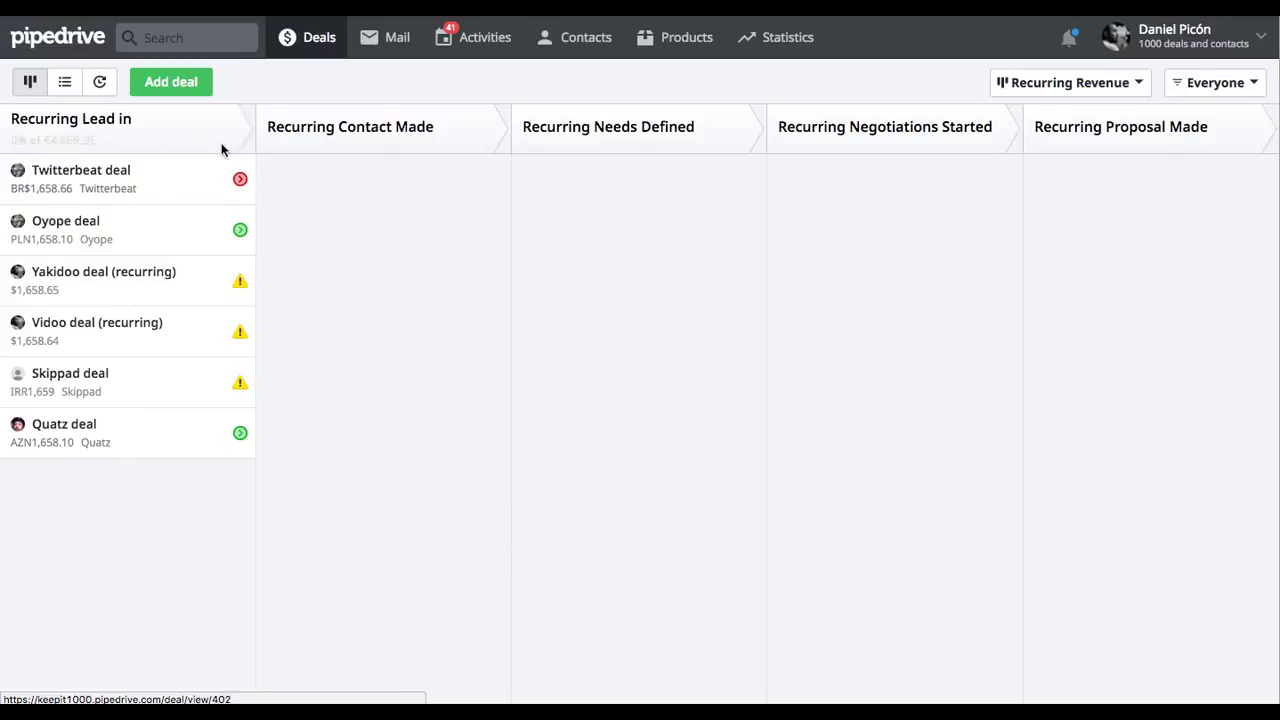
# Open the Quatz deal in Pipedrive's Recurring Lead in stage and review its status and pipeline change history
pyautogui.click(1105, 82)
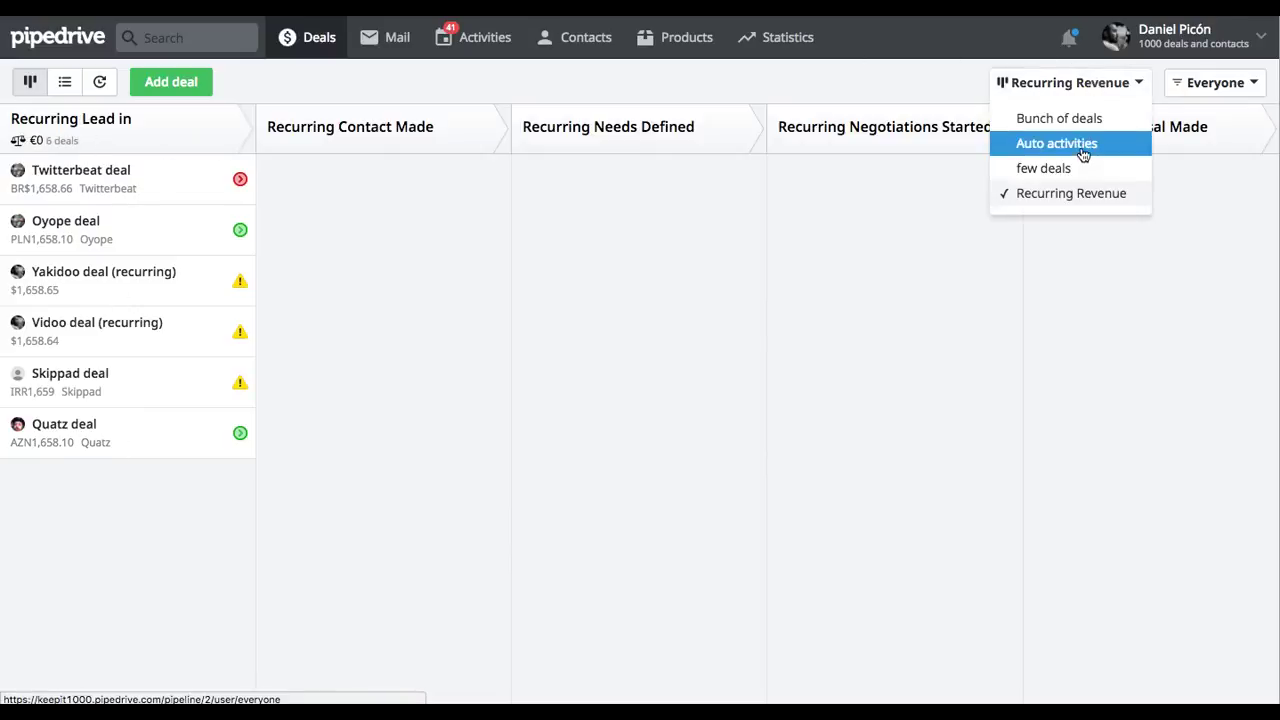
pyautogui.click(370, 325)
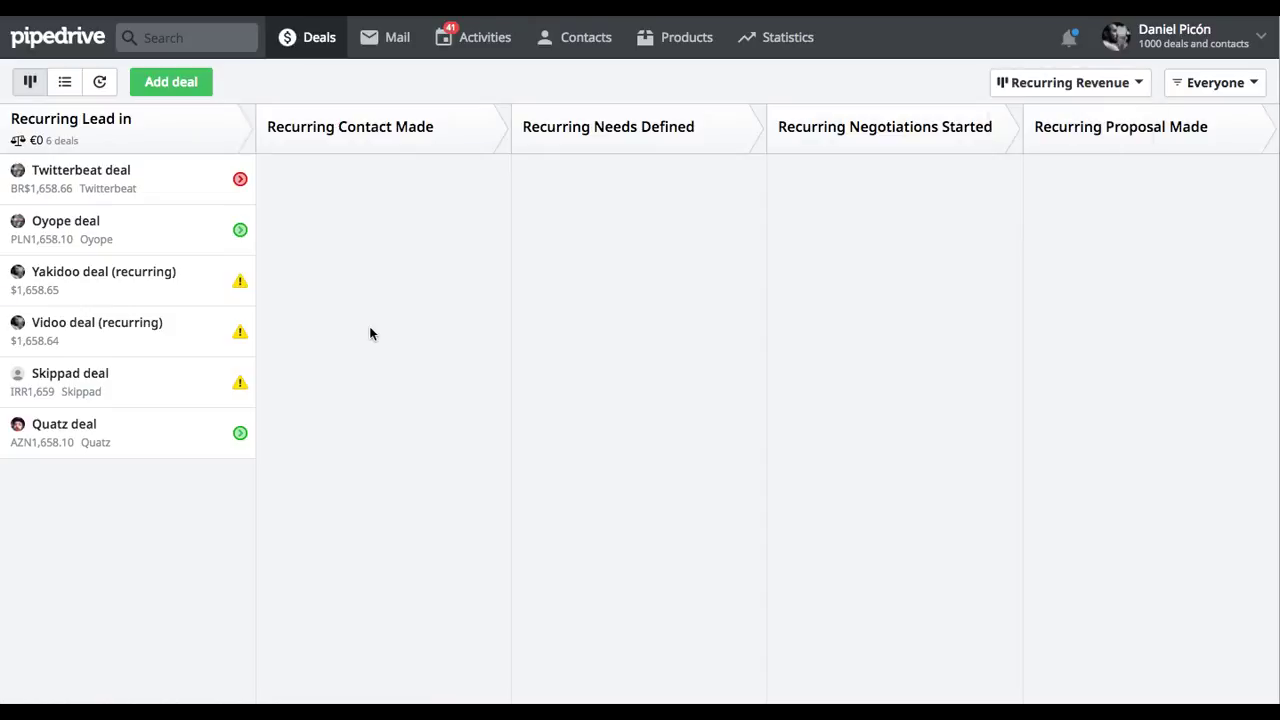
pyautogui.click(191, 443)
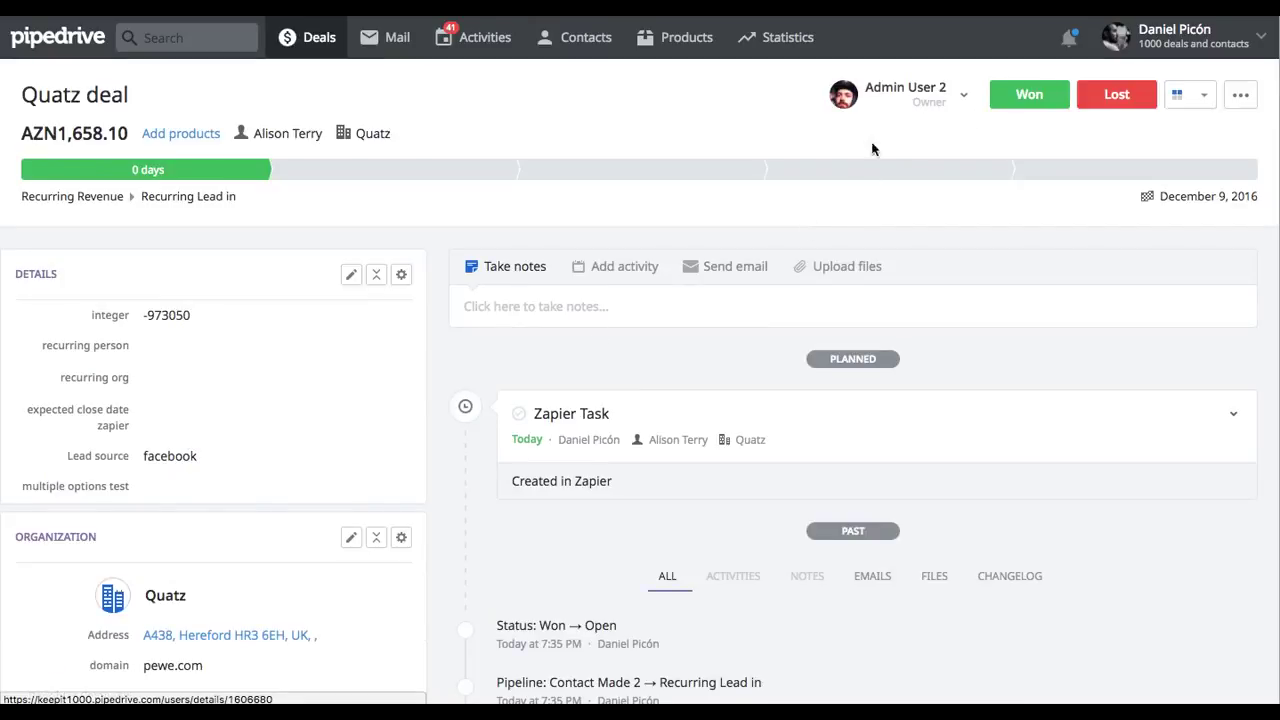
pyautogui.scroll(-6, 323, 500)
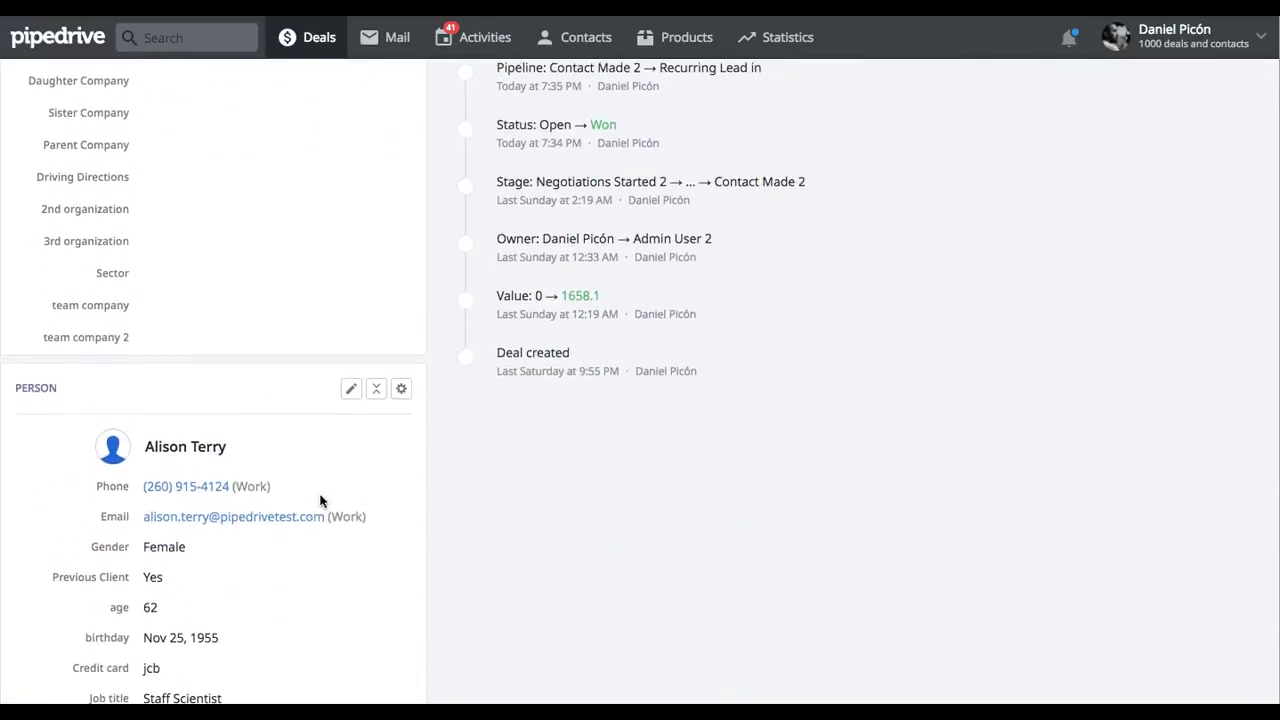
pyautogui.scroll(2, 320, 500)
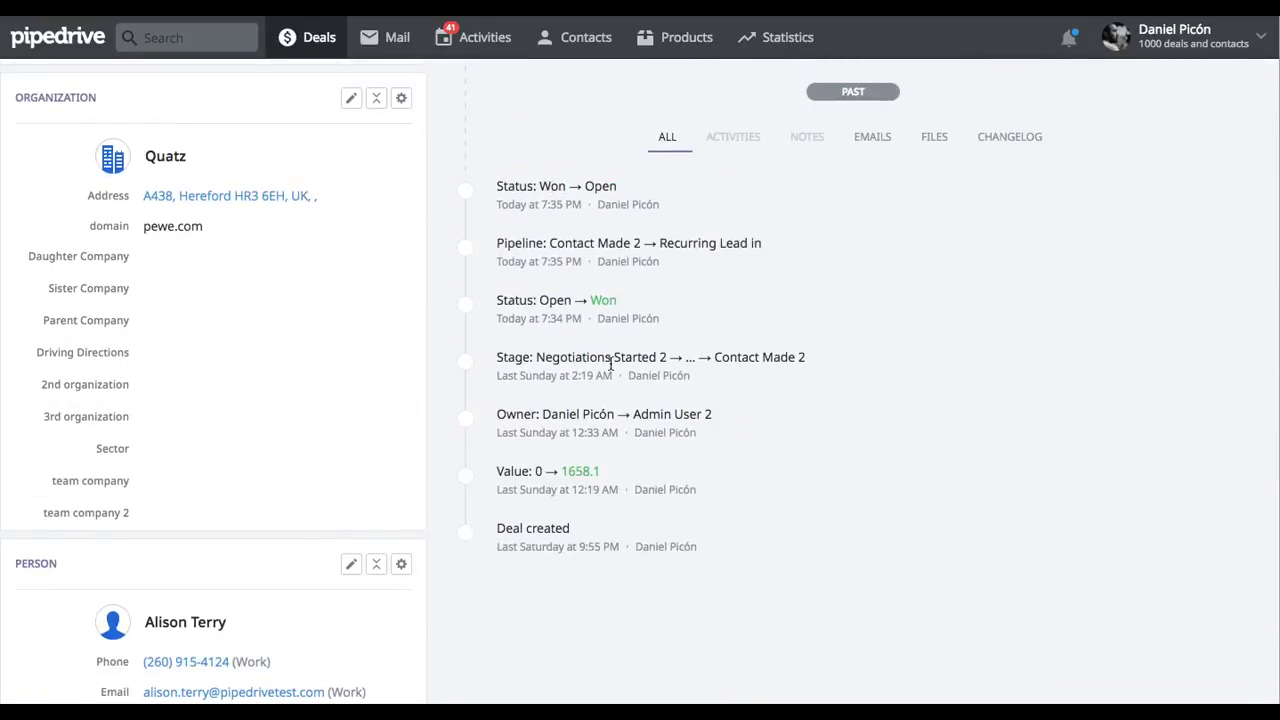